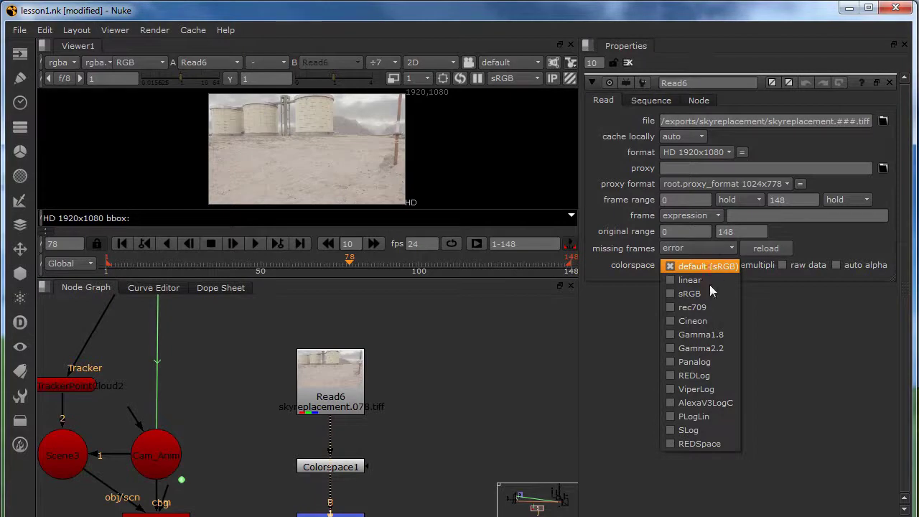
Step: Enlarge the viewer area and set the viewer's display transform to None
middle_drag(386, 431, 405, 421)
scroll(265, 127, up, 2)
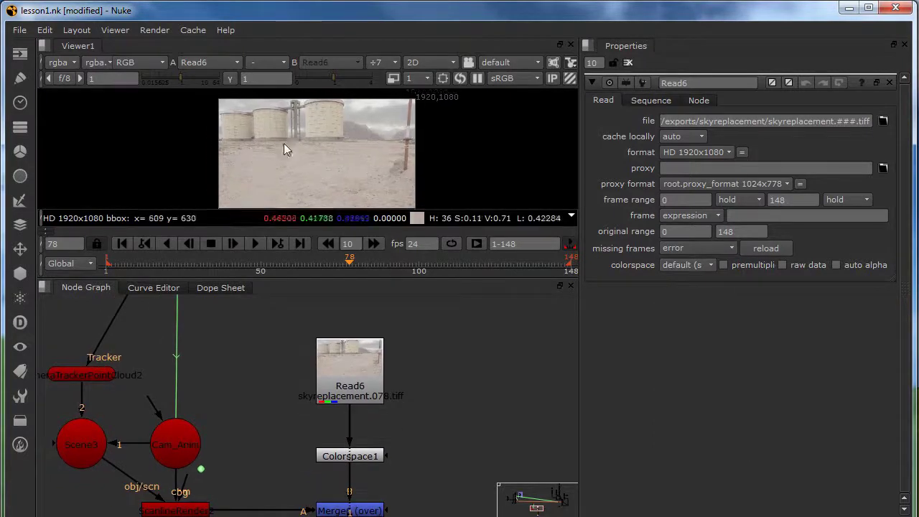
drag(363, 277, 364, 326)
middle_drag(366, 169, 369, 170)
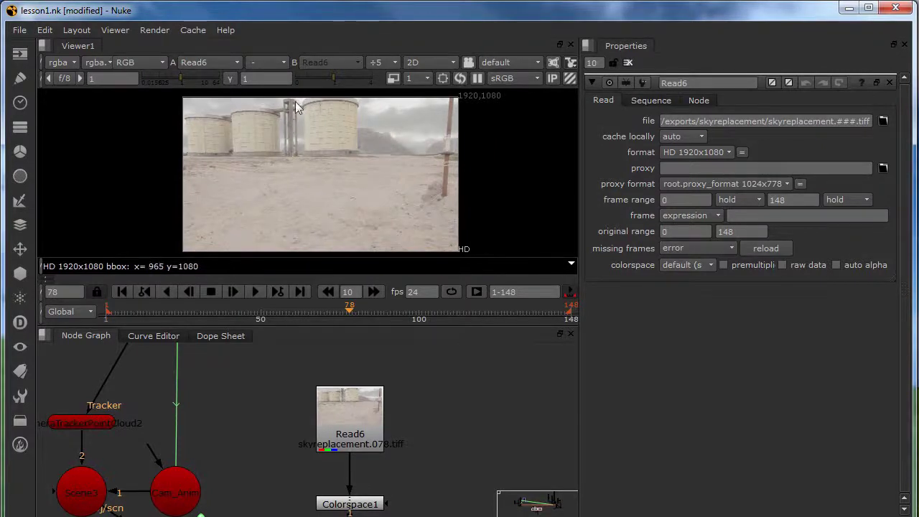
click(512, 77)
click(505, 94)
Step: Delete the Colorspace1 node below Read6 and show the Merge6 output in the viewer
middle_drag(390, 436, 390, 360)
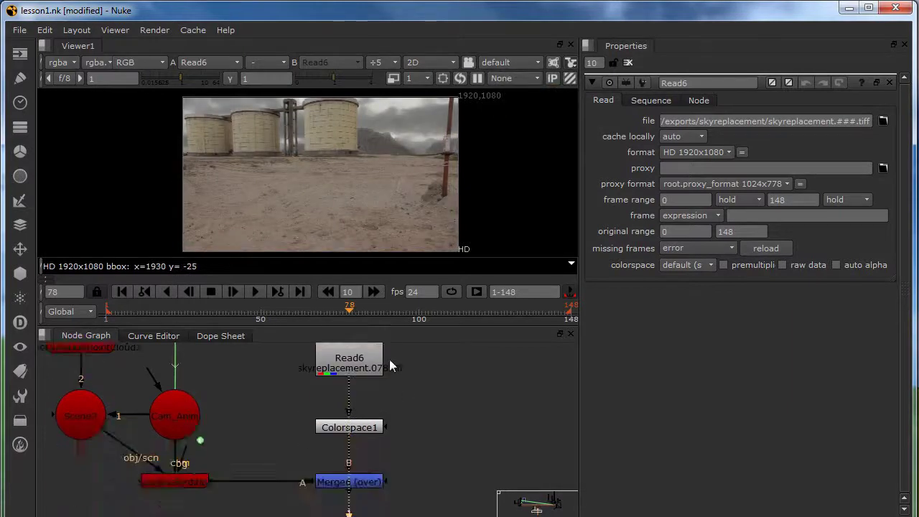
click(371, 428)
key(Delete)
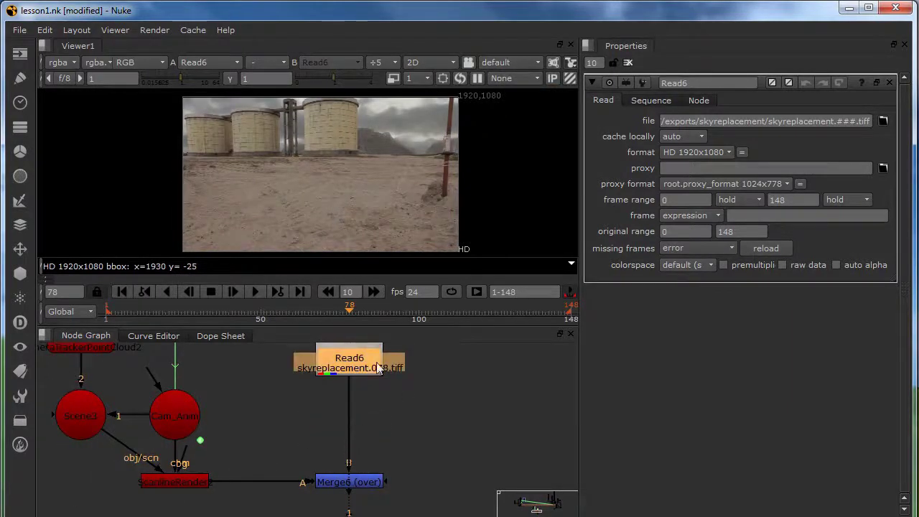
click(339, 482)
key(1)
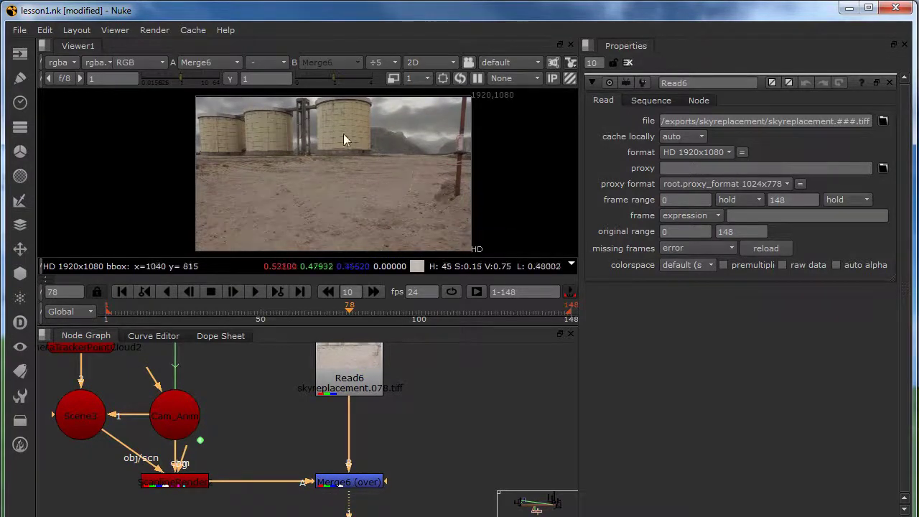
scroll(343, 134, up, 2)
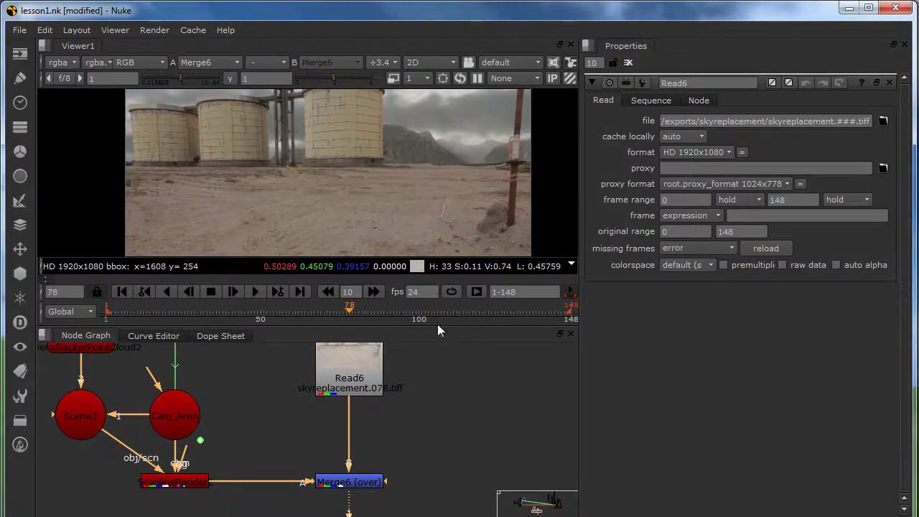
Step: Import everything in the Tutorial/assets/fire folder as Read nodes, placed beside the camera and scene nodes
drag(438, 329, 427, 388)
scroll(306, 460, down, 2)
scroll(307, 456, down, 4)
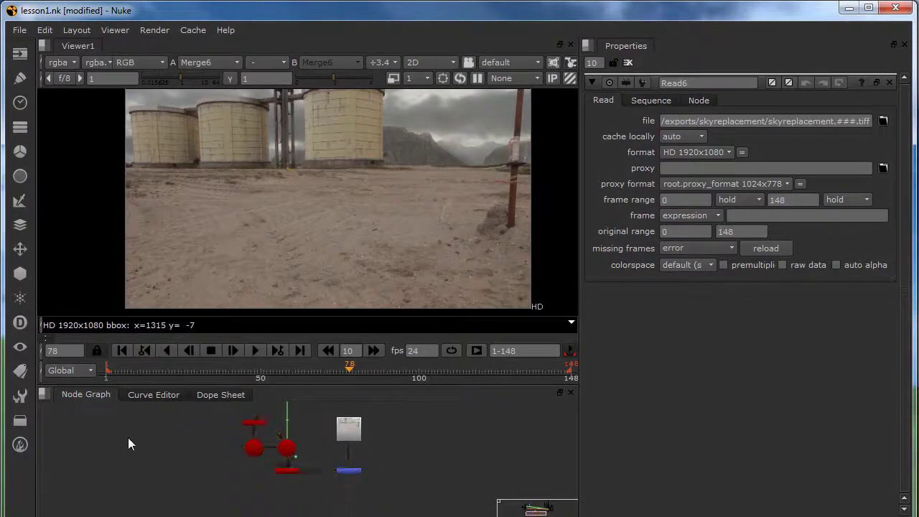
key(r)
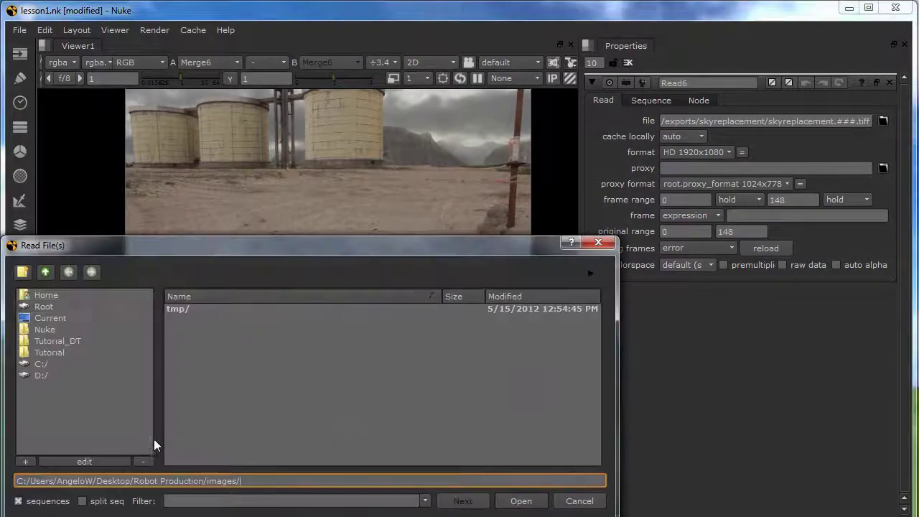
click(51, 352)
double_click(191, 318)
double_click(196, 328)
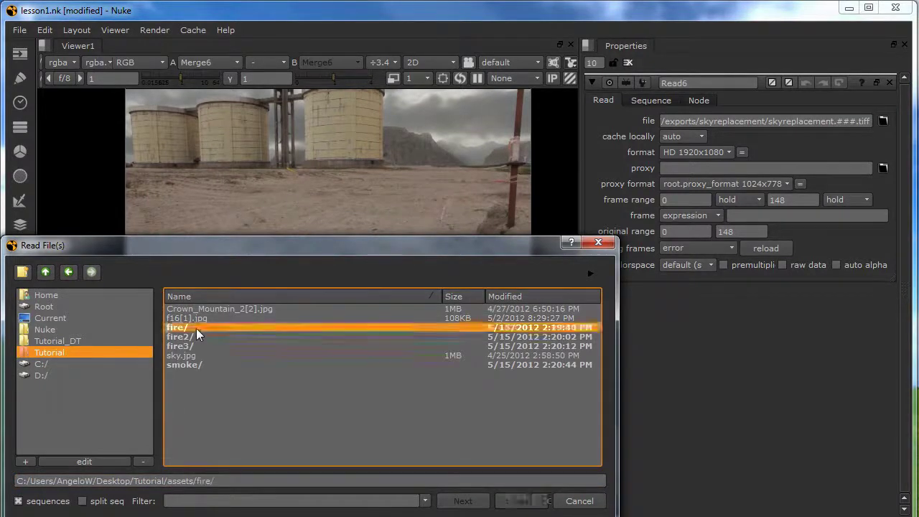
click(45, 271)
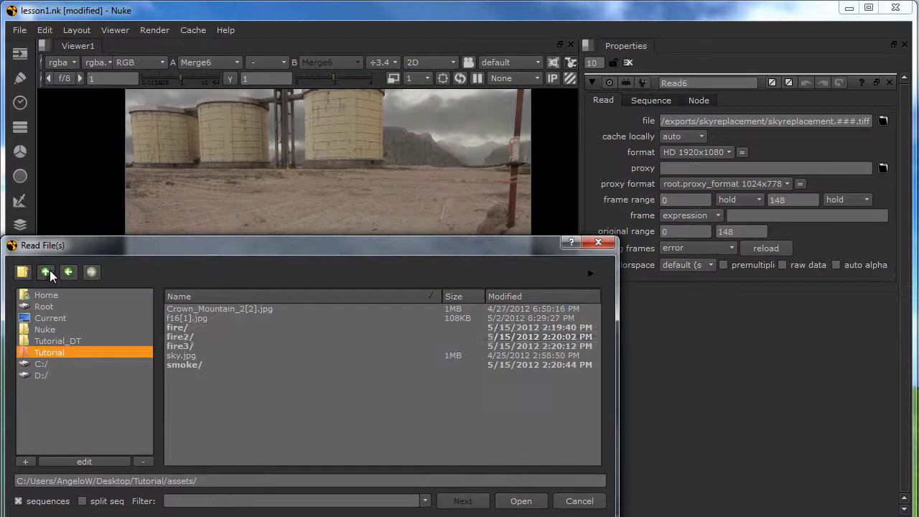
double_click(185, 328)
click(191, 328)
key(ctrl+a)
click(538, 501)
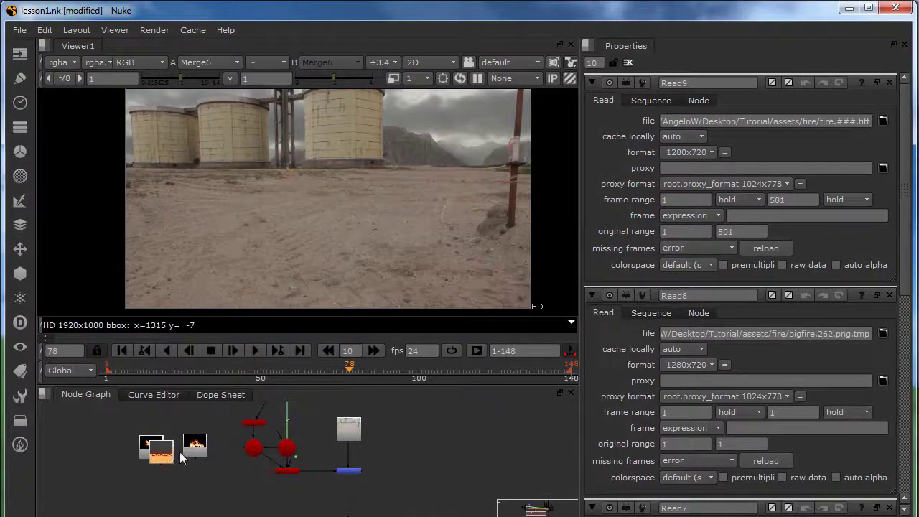
Step: Delete the stray Read node that loads bigfire.262.png.tmp
key(Delete)
scroll(186, 459, up, 2)
middle_drag(154, 461, 171, 466)
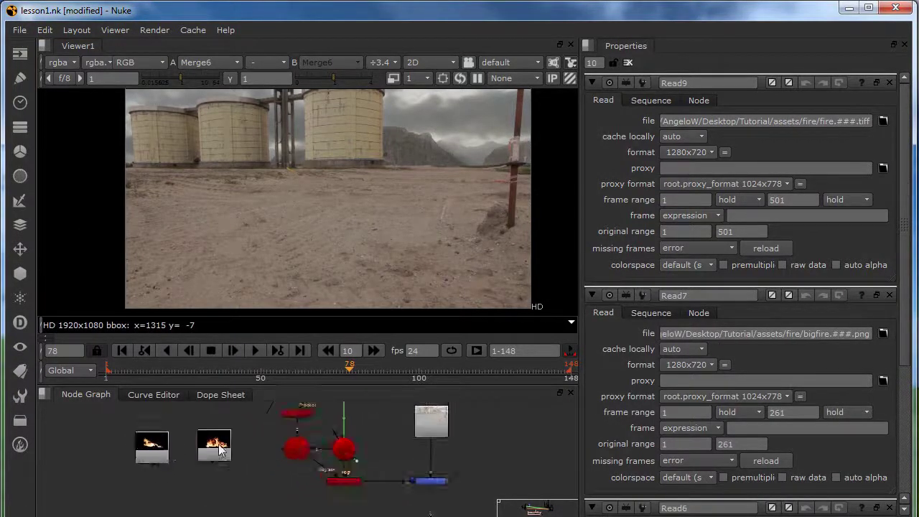
scroll(214, 446, up, 4)
Step: View the fire.###.tiff sequence and scrub the timeline to frame 23
drag(217, 444, 211, 443)
key(1)
drag(115, 377, 174, 403)
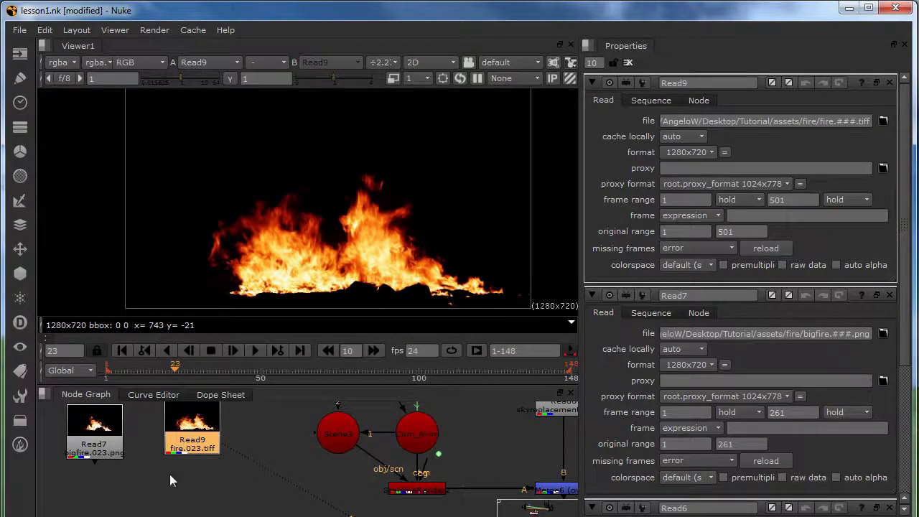
scroll(241, 453, down, 2)
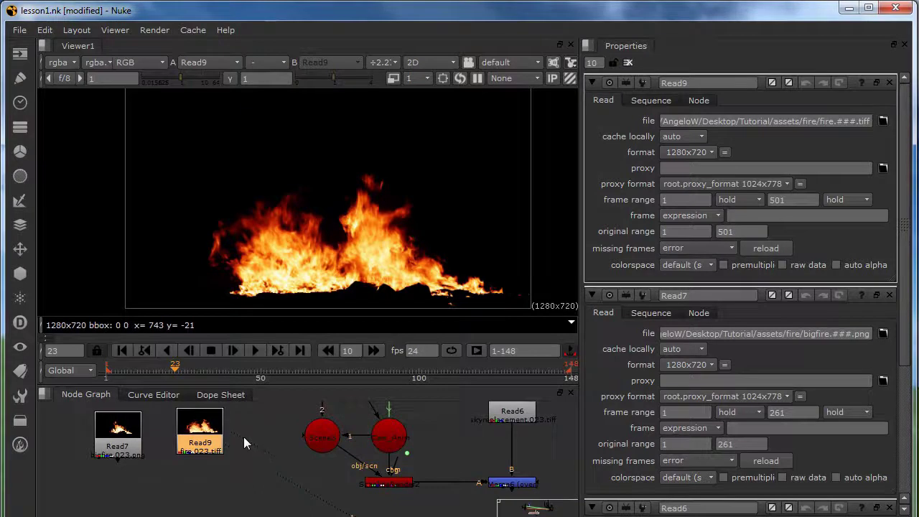
Step: Show the Read6 sky replacement plate in the viewer and open the CameraTracker2 node's properties to display its tracking points
middle_drag(329, 470, 326, 454)
middle_drag(391, 468, 336, 500)
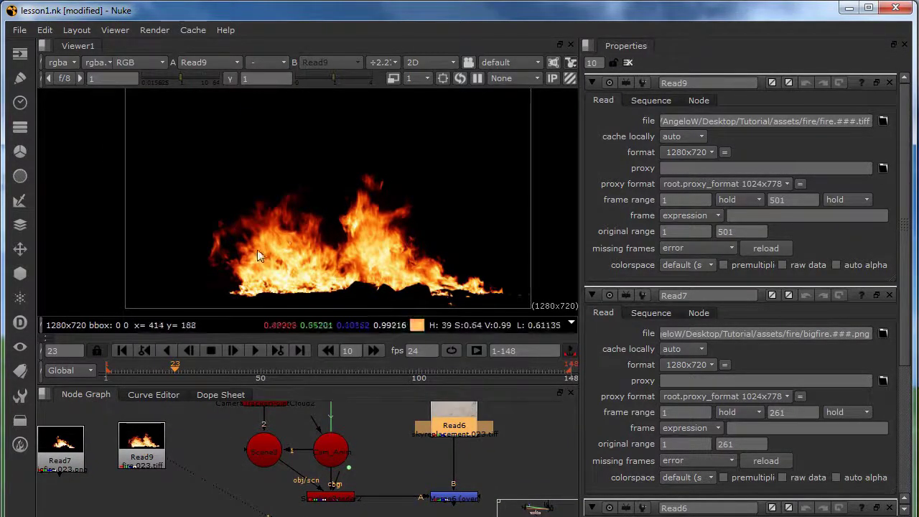
middle_drag(371, 470, 375, 432)
middle_drag(459, 439, 455, 492)
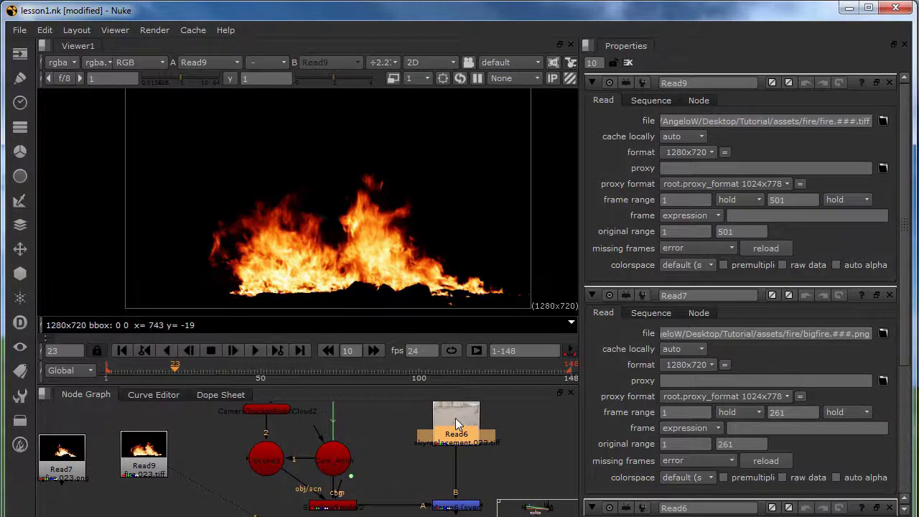
key(1)
double_click(455, 426)
middle_drag(310, 467, 355, 493)
scroll(354, 486, down, 2)
middle_drag(365, 440, 365, 469)
click(375, 435)
double_click(375, 435)
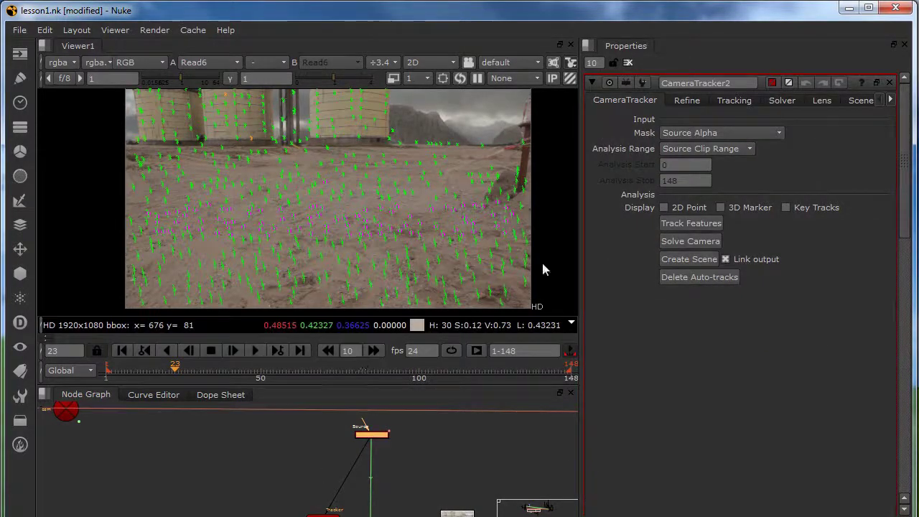
Step: Check the error values of the ground tracking points and create a card at a long track between the tank and the post
scroll(320, 196, up, 5)
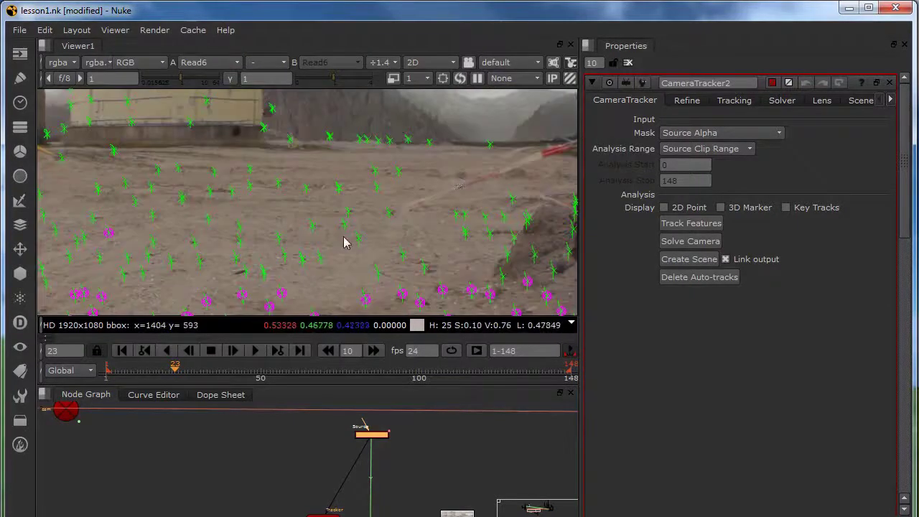
mouse_move(338, 192)
mouse_move(378, 192)
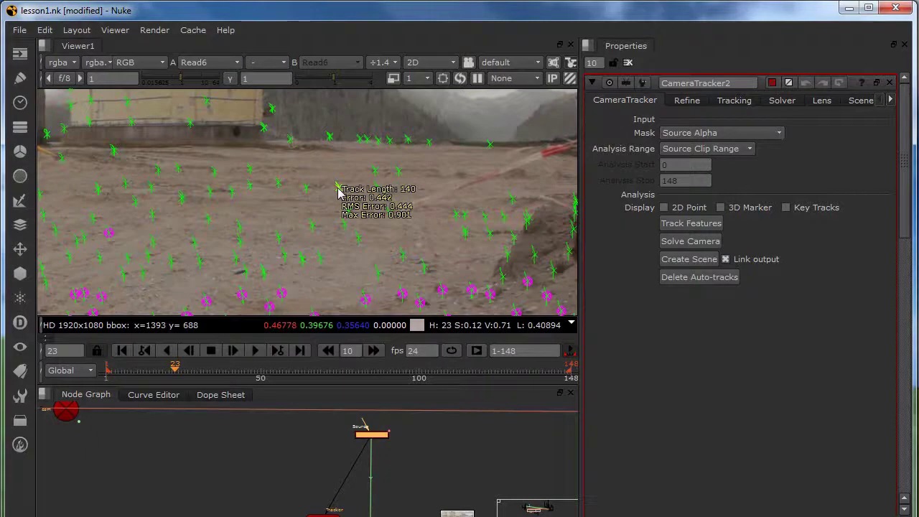
mouse_move(307, 192)
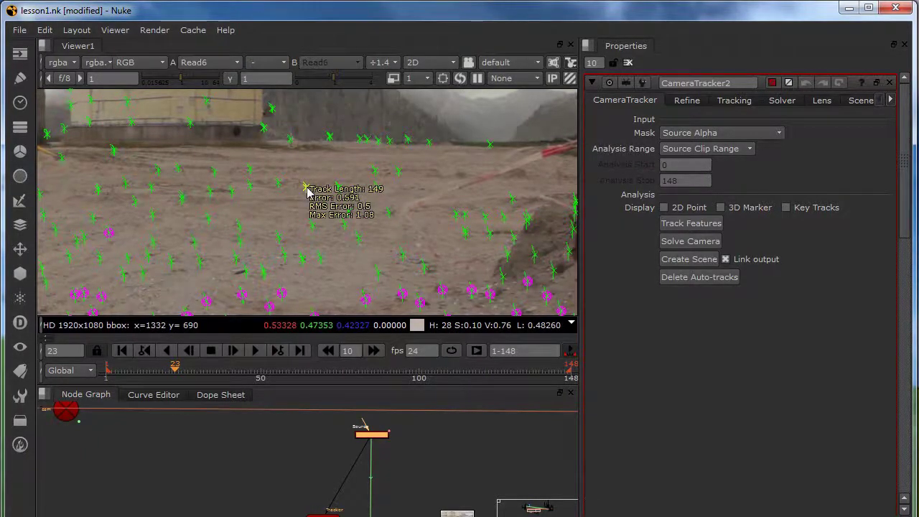
right_click(307, 191)
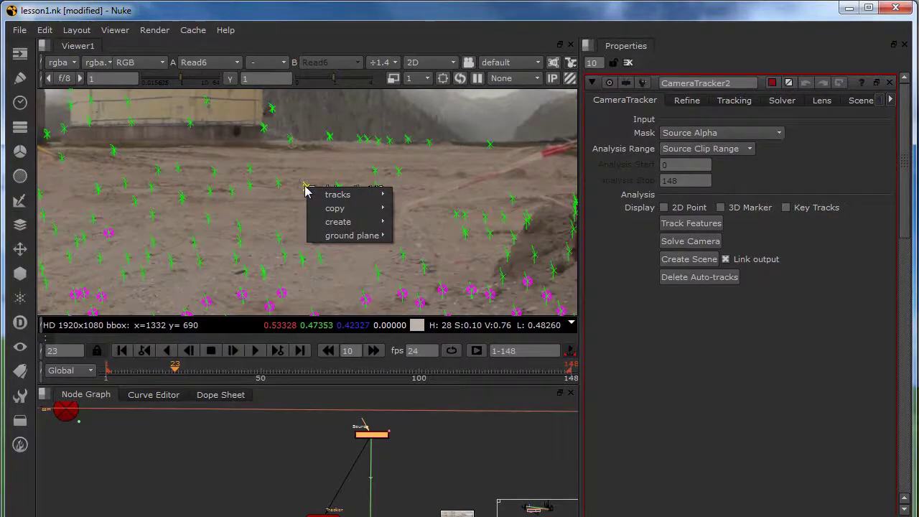
mouse_move(349, 221)
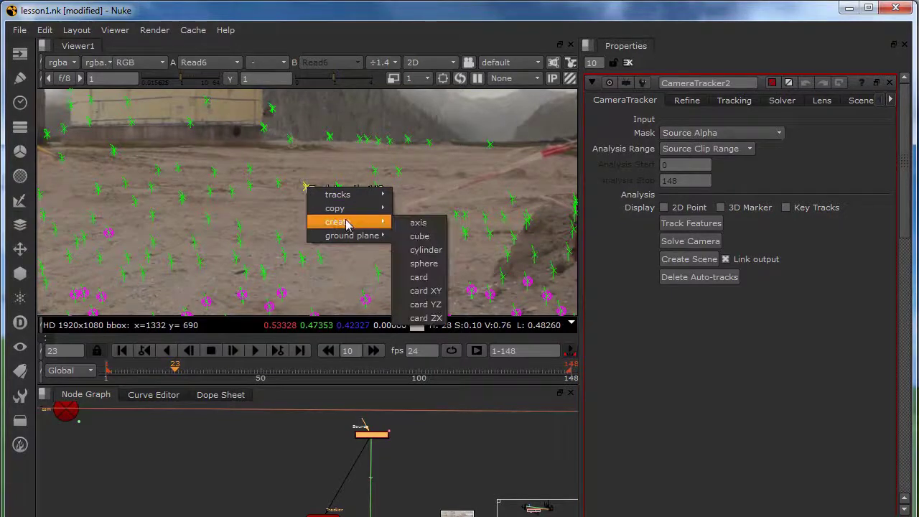
click(421, 278)
Step: Place the new card below the fire.###.tiff Read node, feed the fire into it and connect the card to Scene3
scroll(338, 428, down, 2)
middle_drag(321, 438, 359, 406)
drag(359, 406, 326, 479)
middle_drag(326, 480, 340, 426)
drag(339, 428, 337, 459)
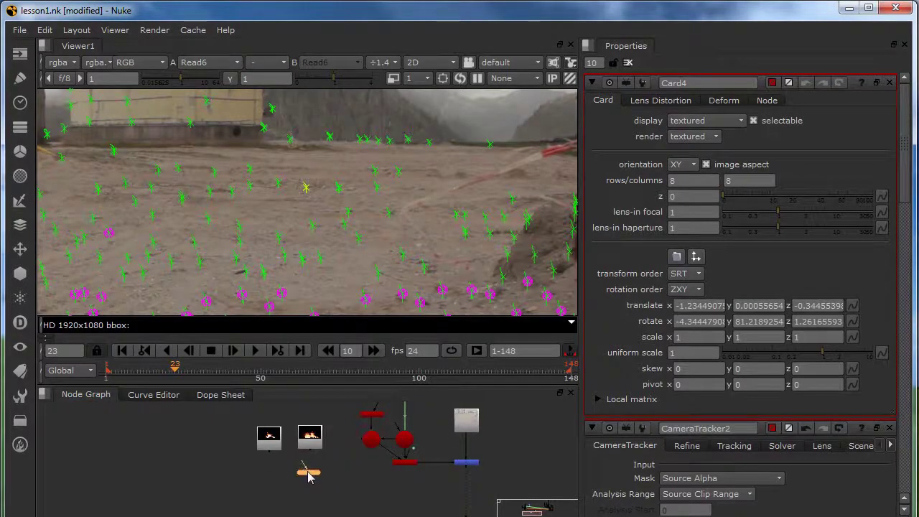
scroll(321, 473, up, 2)
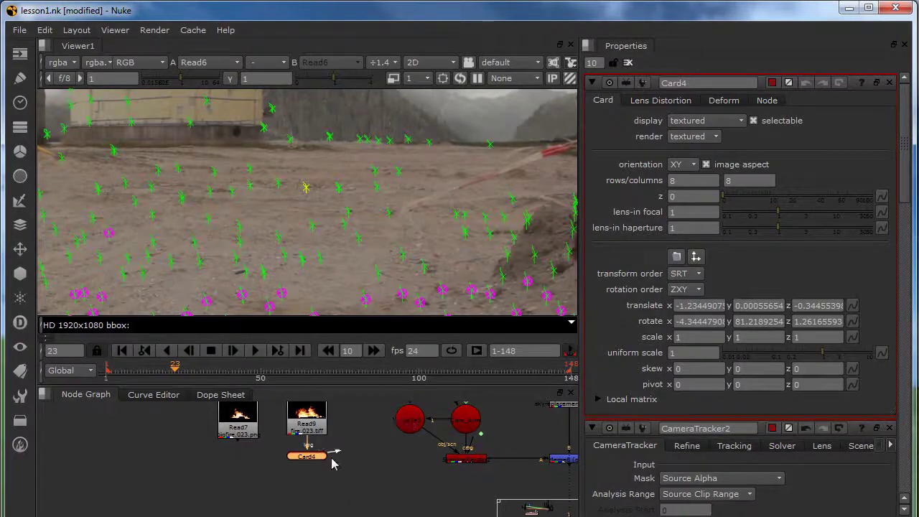
middle_drag(462, 458, 408, 461)
Step: View the ScanlineRender output, then check the fire over the plate in the Merge6 composite
click(410, 461)
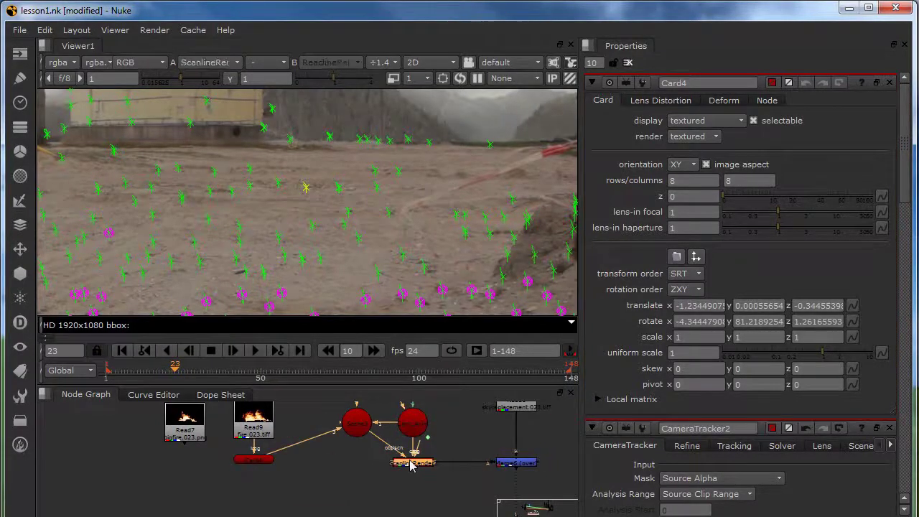
key(1)
scroll(358, 243, down, 1)
scroll(358, 243, down, 2)
middle_drag(367, 252, 356, 206)
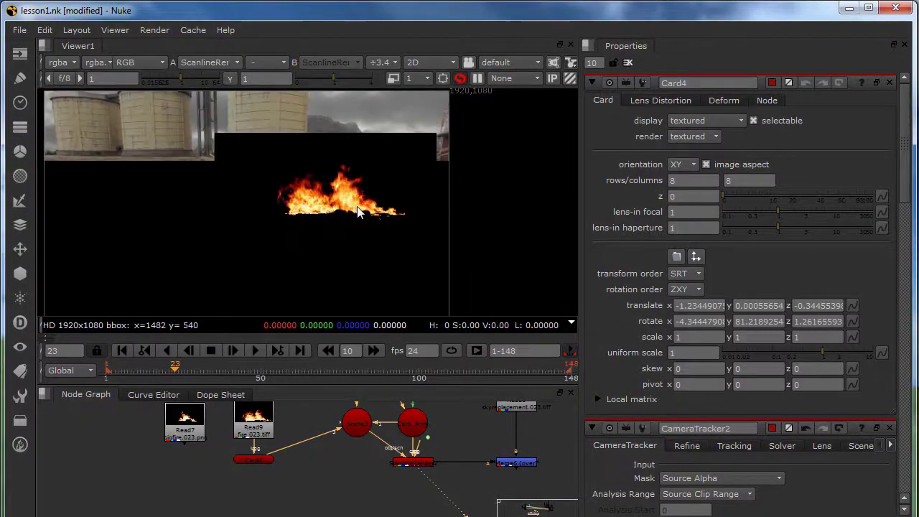
click(522, 464)
key(1)
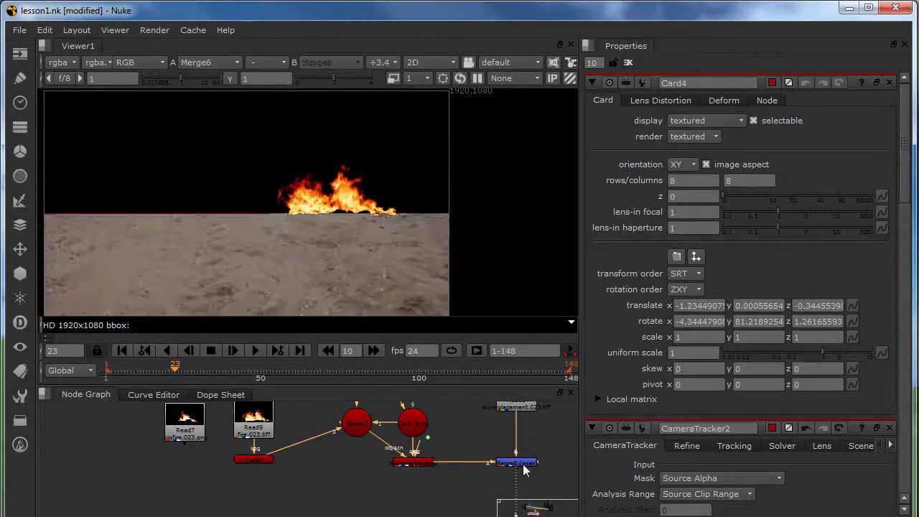
scroll(329, 196, up, 2)
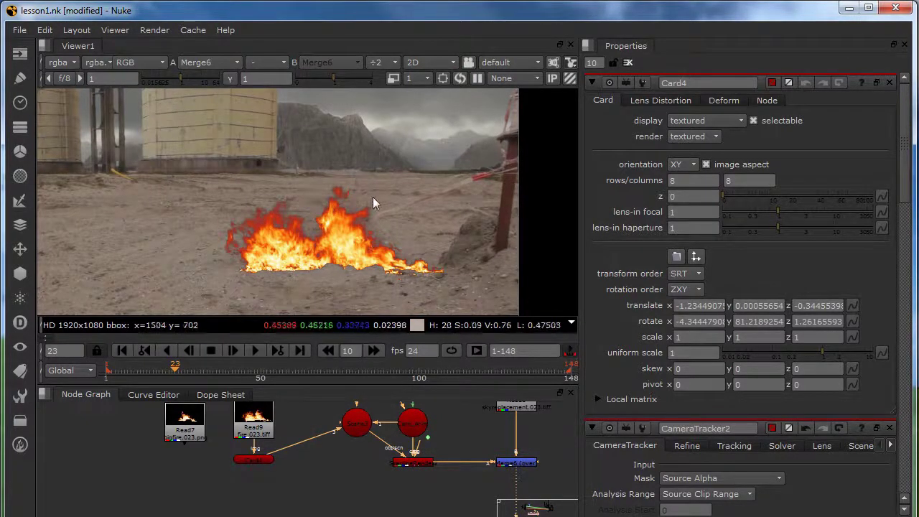
middle_drag(373, 275, 381, 258)
Step: Show Scene3 in the 3D view with its properties open and examine the fire card against the point cloud
middle_drag(359, 431, 346, 452)
click(350, 472)
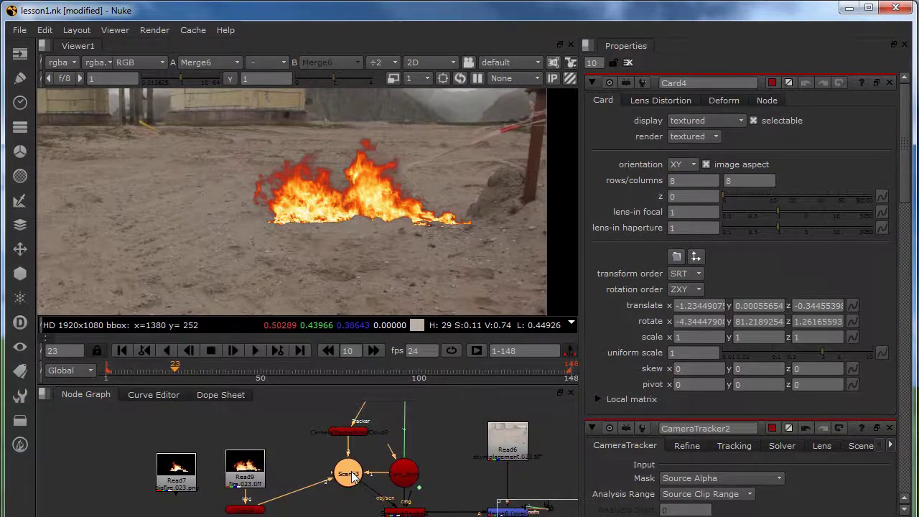
key(1)
double_click(351, 471)
ctrl+drag(266, 142, 377, 191)
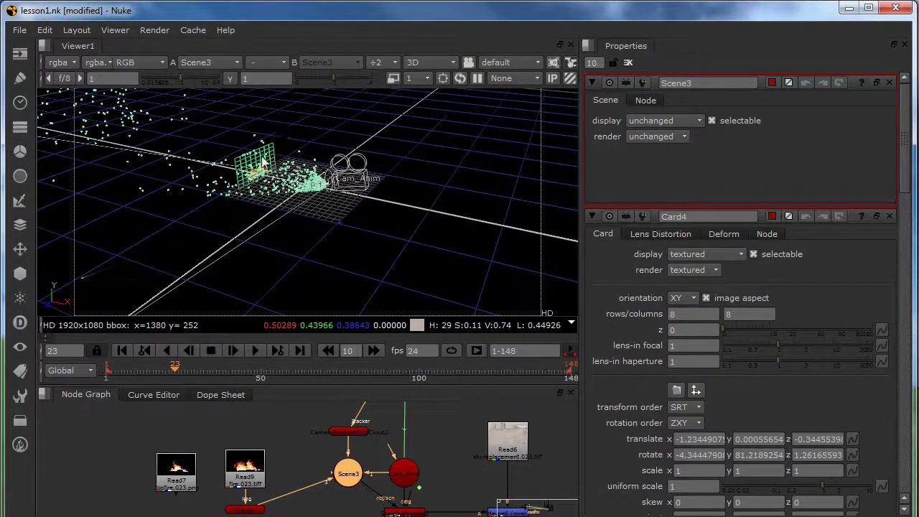
middle_drag(263, 162, 417, 214)
ctrl+drag(416, 214, 354, 202)
scroll(361, 204, up, 3)
alt+middle_drag(360, 203, 423, 226)
ctrl+drag(423, 227, 62, 130)
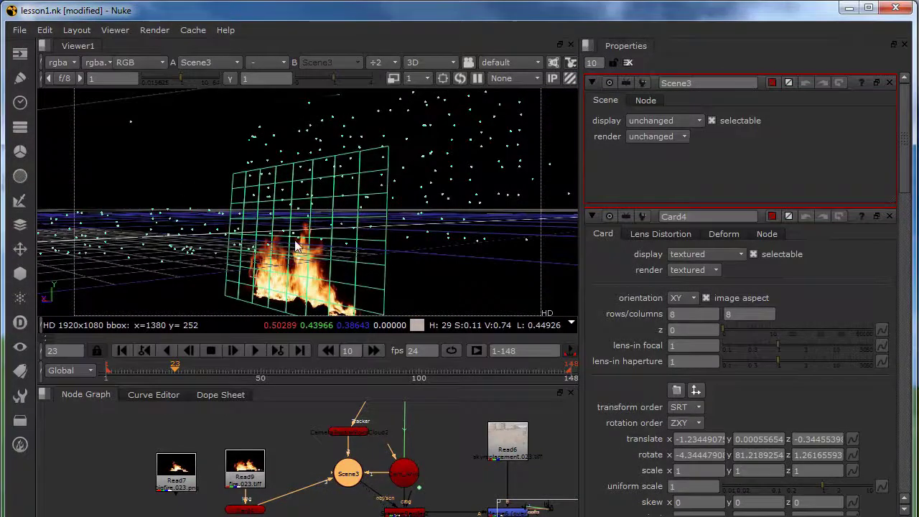
Step: Raise the fire card above the ground in the 3D view, to a Y translation of about 0.238
click(303, 300)
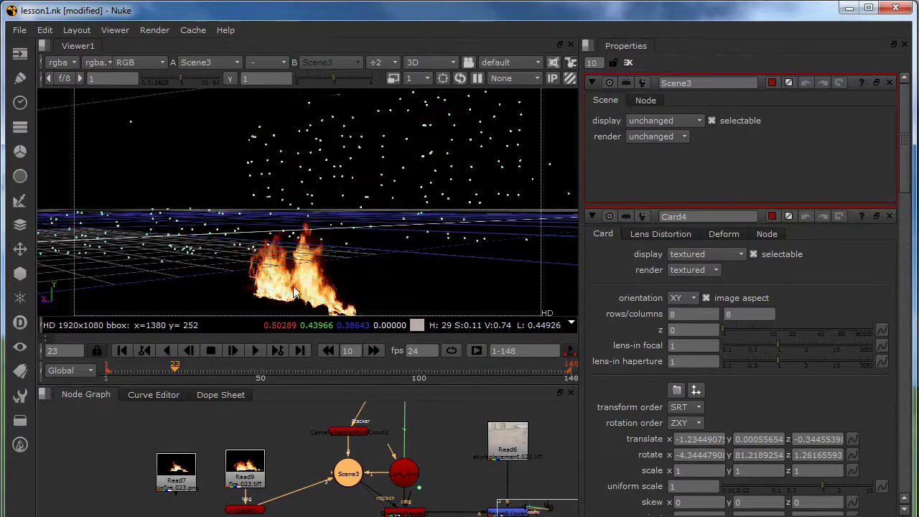
click(259, 510)
drag(292, 210, 312, 181)
ctrl+drag(332, 245, 311, 99)
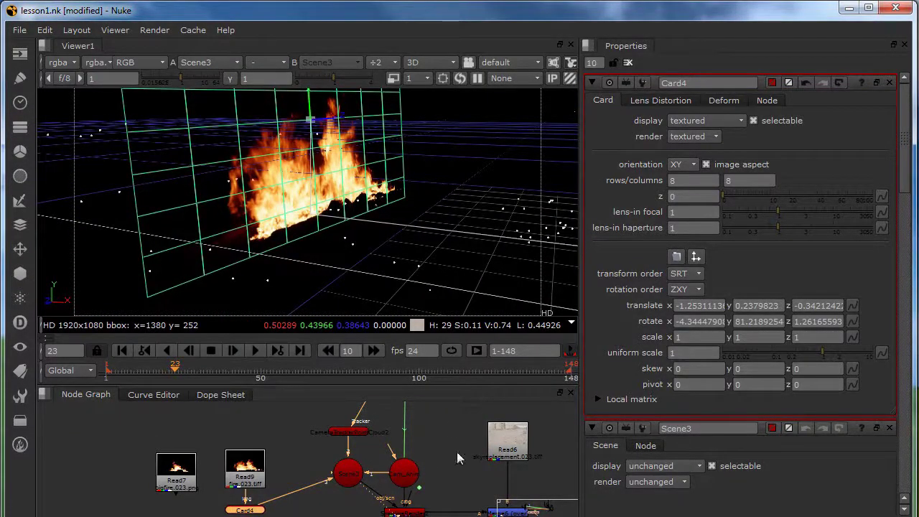
scroll(457, 452, down, 4)
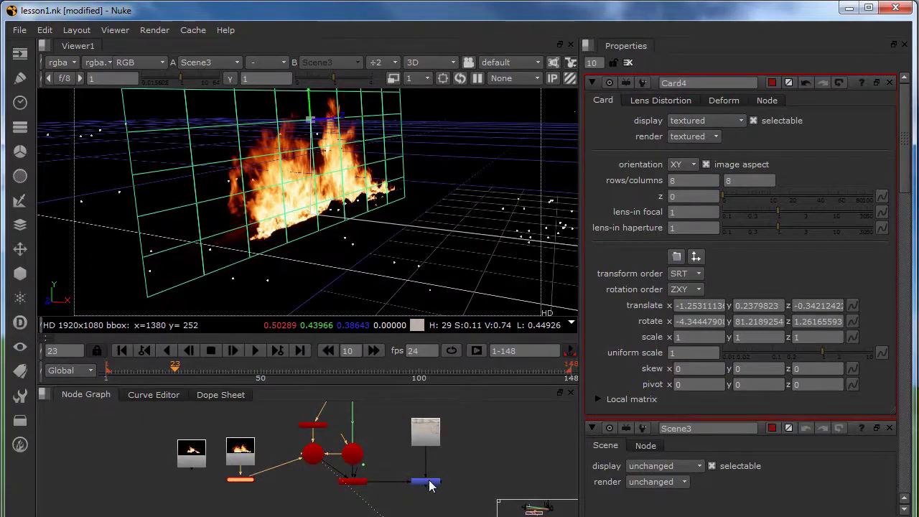
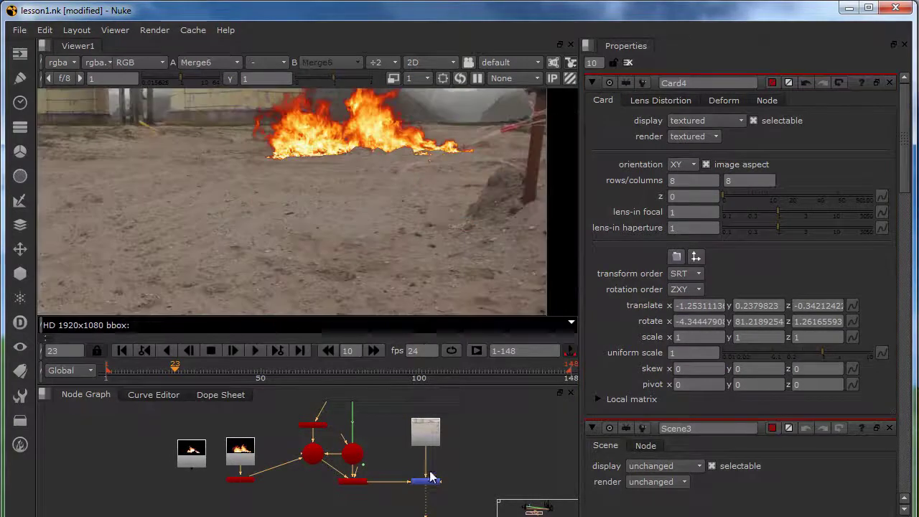
Step: Move the fire.###.tiff Read node further above its card, select the card and show Scene3 in the 3D view
middle_drag(361, 171, 375, 247)
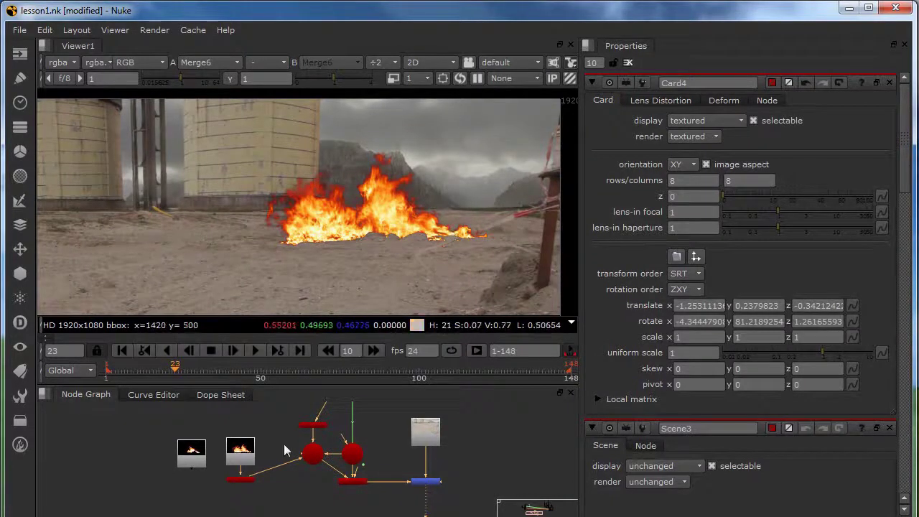
drag(241, 463, 242, 445)
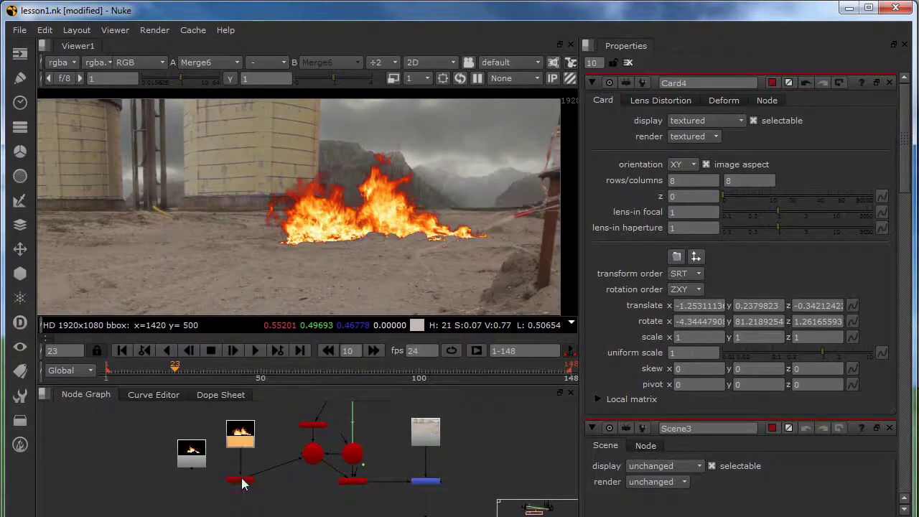
click(240, 481)
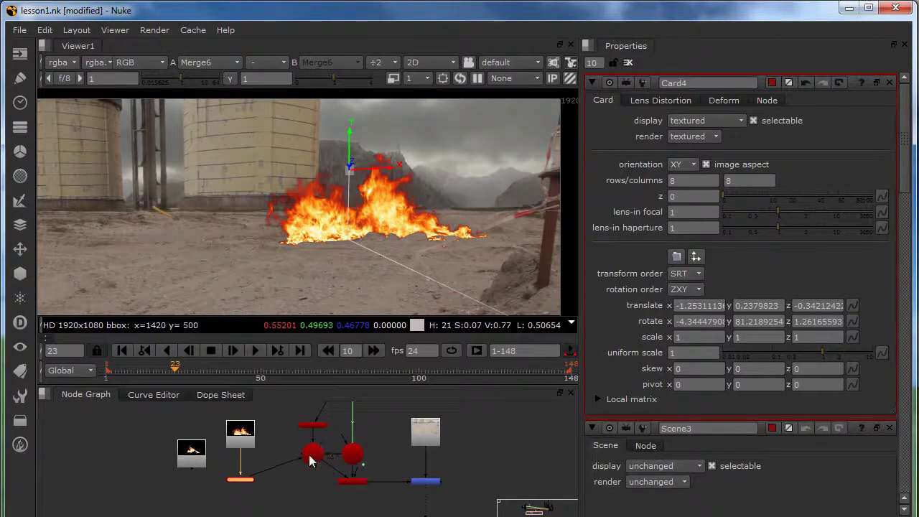
scroll(304, 466, up, 3)
key(1)
ctrl+drag(359, 276, 251, 154)
click(254, 157)
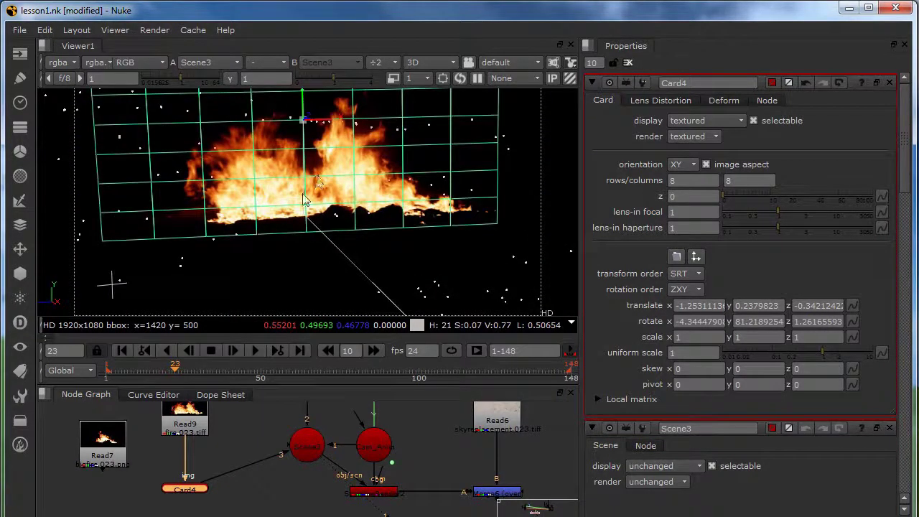
Step: Scale the fire card down to a uniform scale of about 0.38 and lower it to the ground point
ctrl+drag(272, 285, 338, 309)
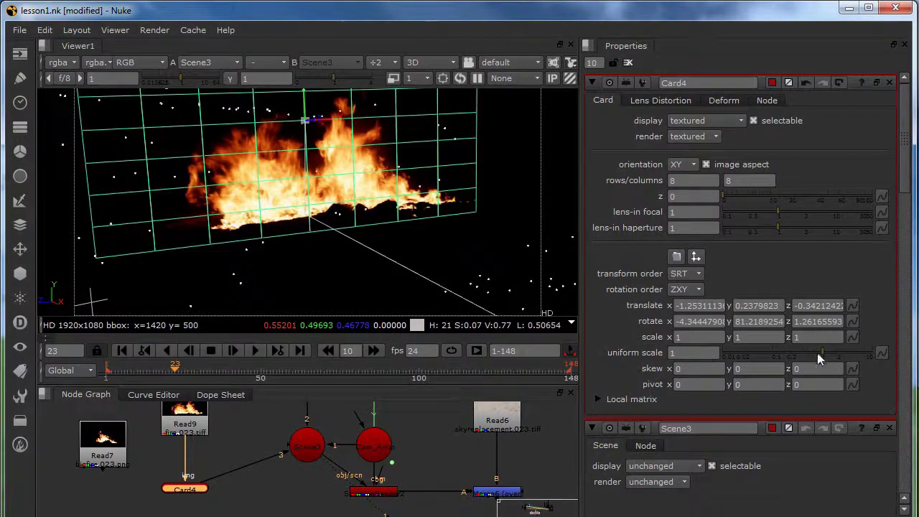
drag(823, 351, 801, 352)
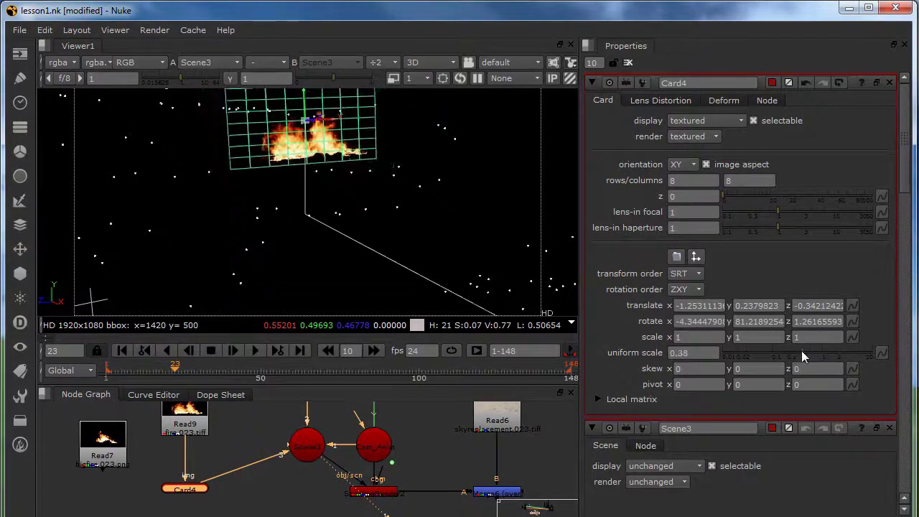
drag(304, 96, 303, 152)
ctrl+drag(307, 235, 257, 239)
Step: Set the colorspace of the fire.###.tiff Read node to linear and check the footage in the viewer
middle_drag(232, 481, 258, 510)
double_click(208, 433)
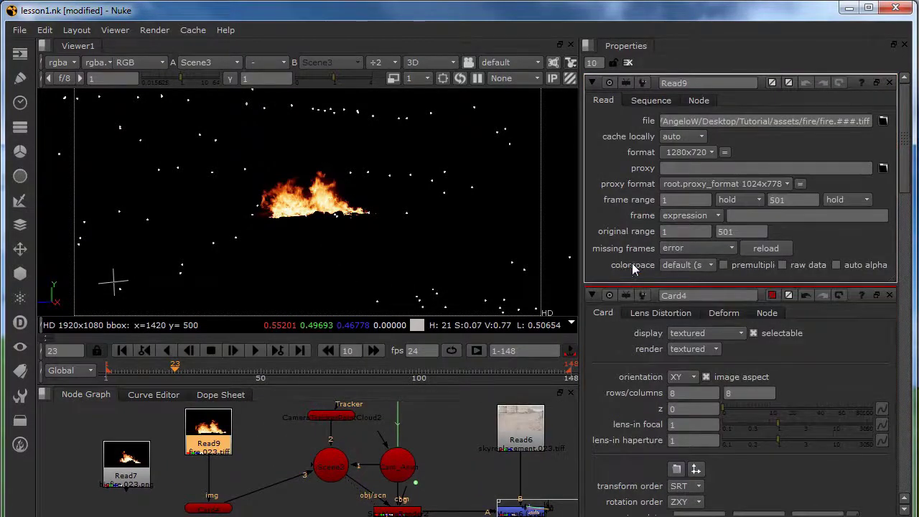
click(677, 265)
click(678, 278)
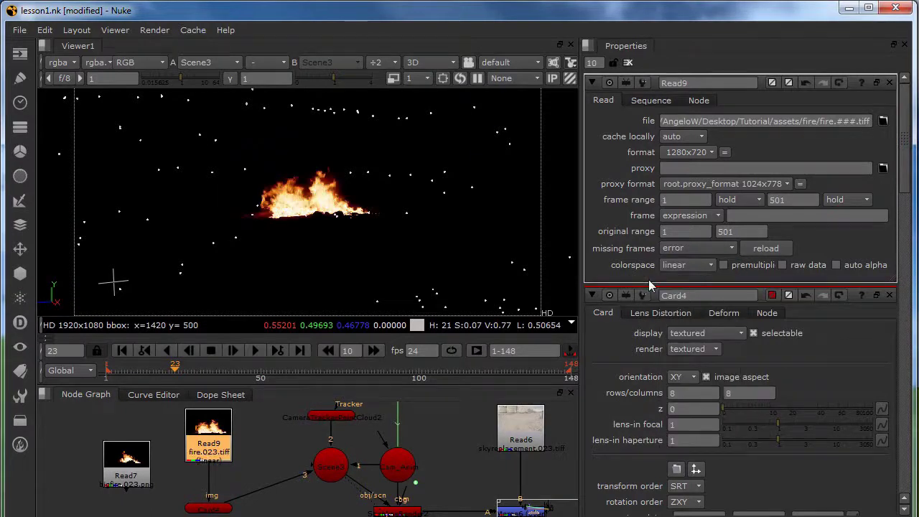
key(1)
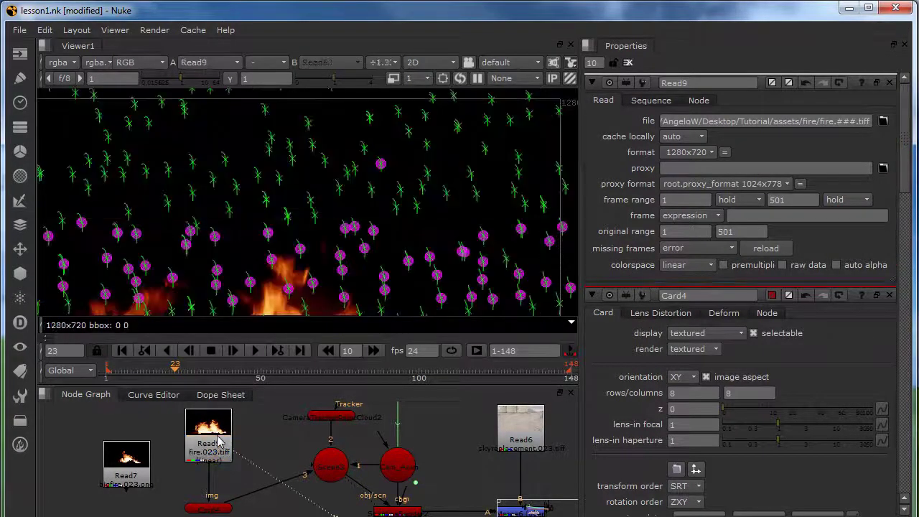
key(f)
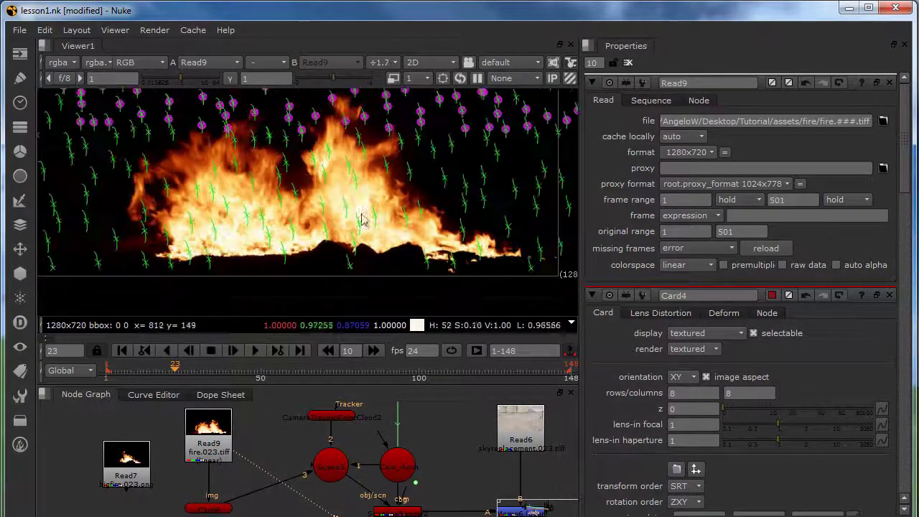
click(686, 264)
click(689, 278)
click(691, 265)
click(689, 254)
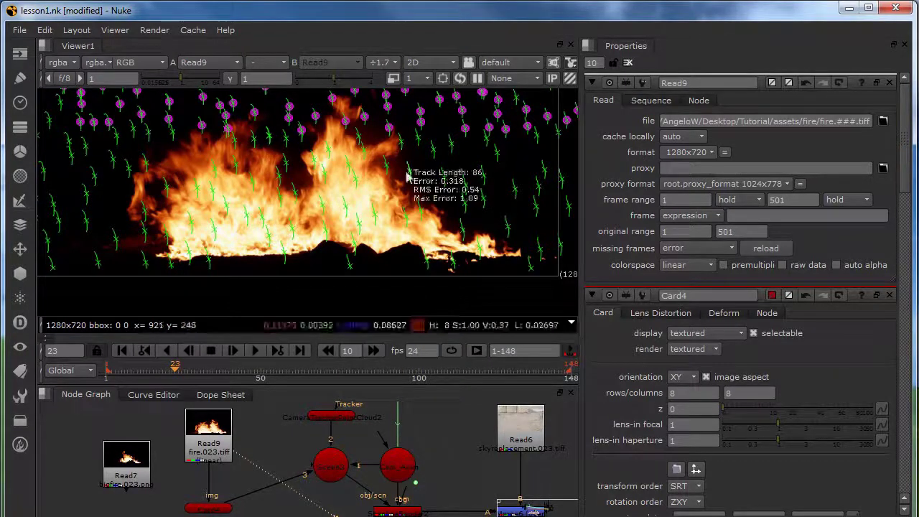
Step: View the Merge6 composite and examine the scaled fire and its lower edge over the plate
middle_drag(359, 467, 365, 438)
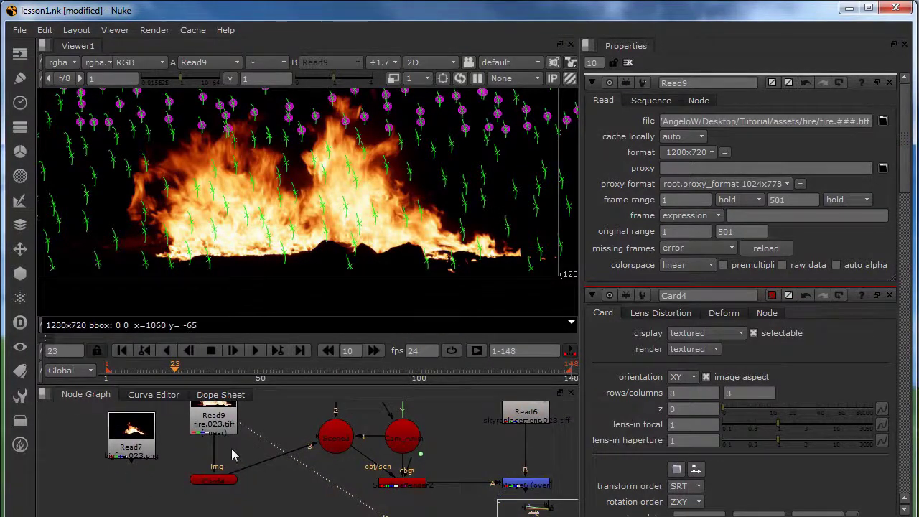
middle_drag(233, 425, 195, 399)
click(493, 445)
key(1)
scroll(367, 206, down, 3)
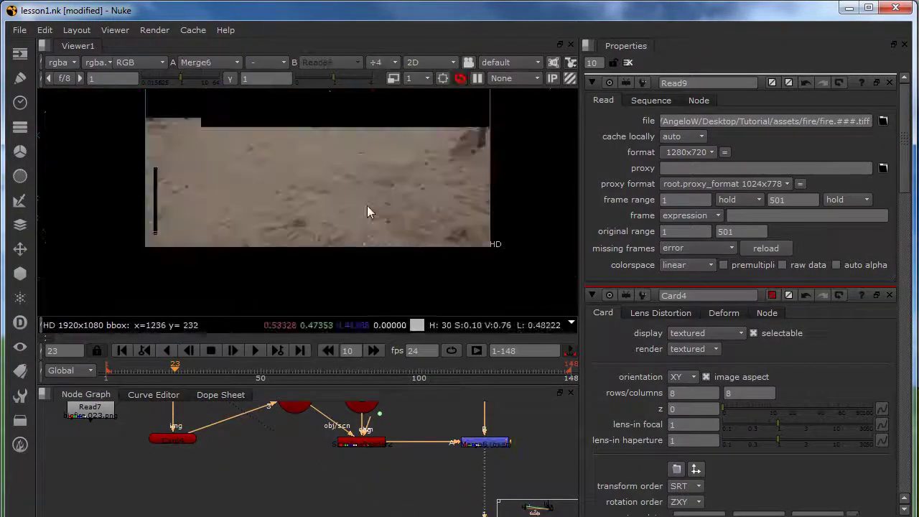
middle_drag(368, 150, 380, 226)
scroll(447, 200, up, 3)
scroll(383, 217, up, 4)
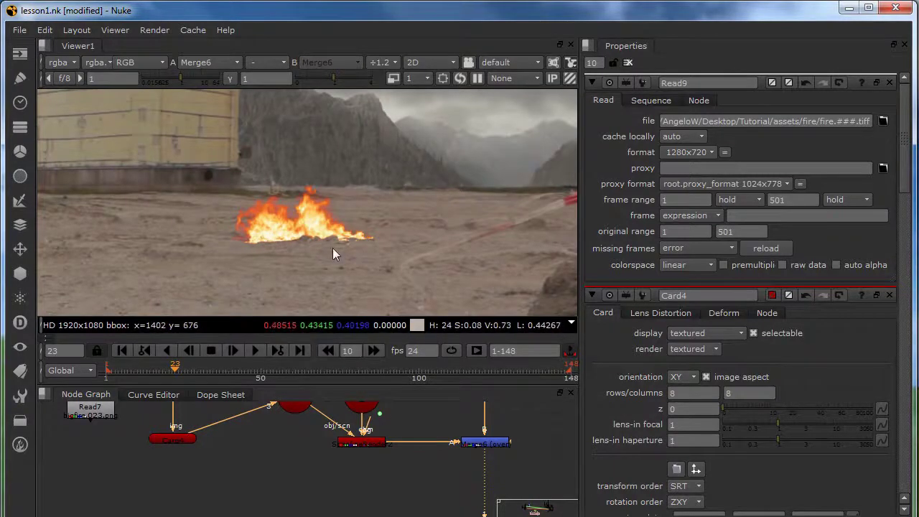
middle_drag(302, 230, 344, 292)
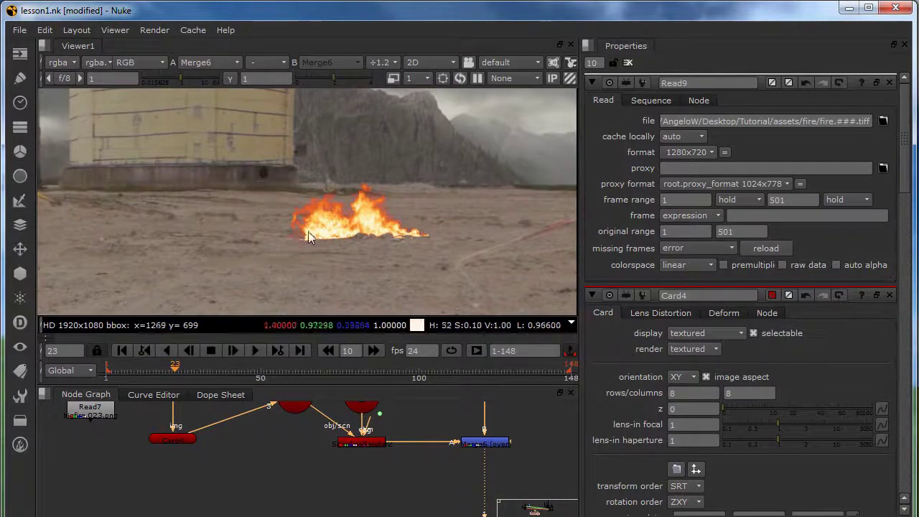
scroll(336, 244, up, 4)
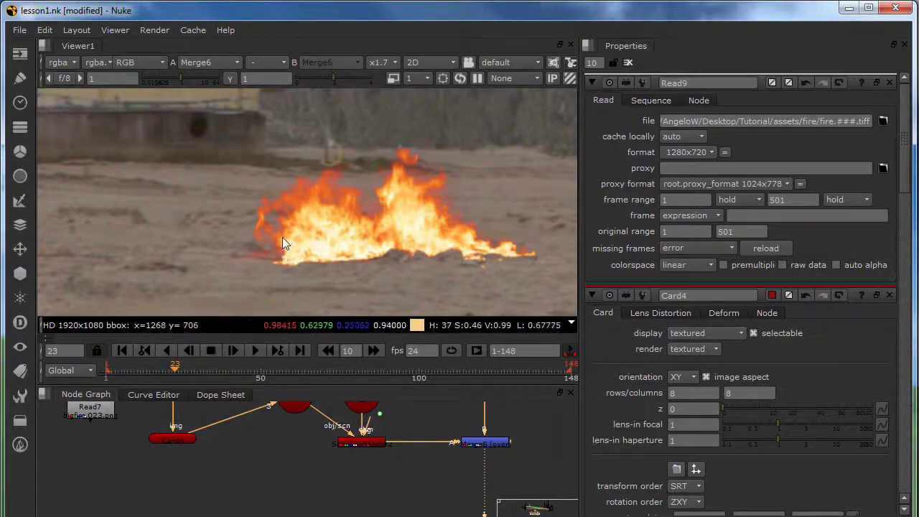
Step: Insert a Roto node between the fire.###.tiff Read node and its card, view it and close all open node properties
middle_drag(237, 413, 326, 481)
drag(260, 428, 270, 419)
key(o)
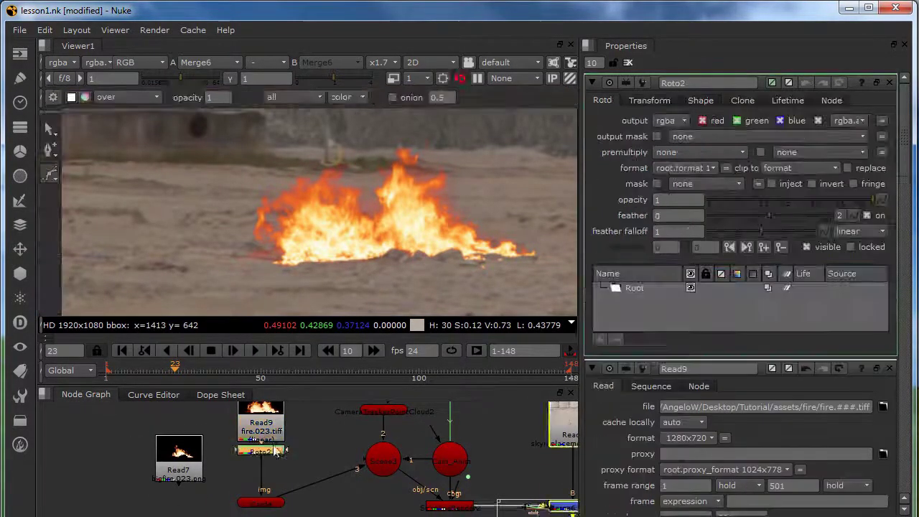
key(1)
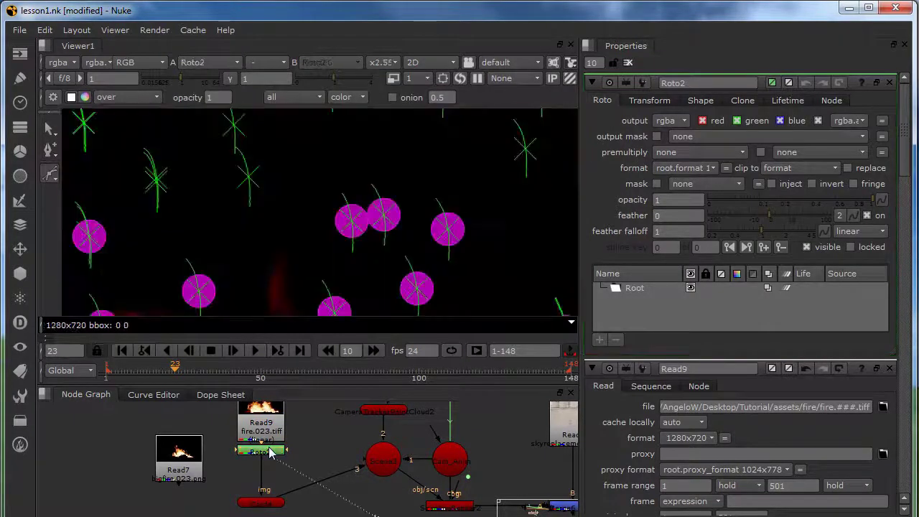
click(628, 64)
scroll(366, 221, down, 3)
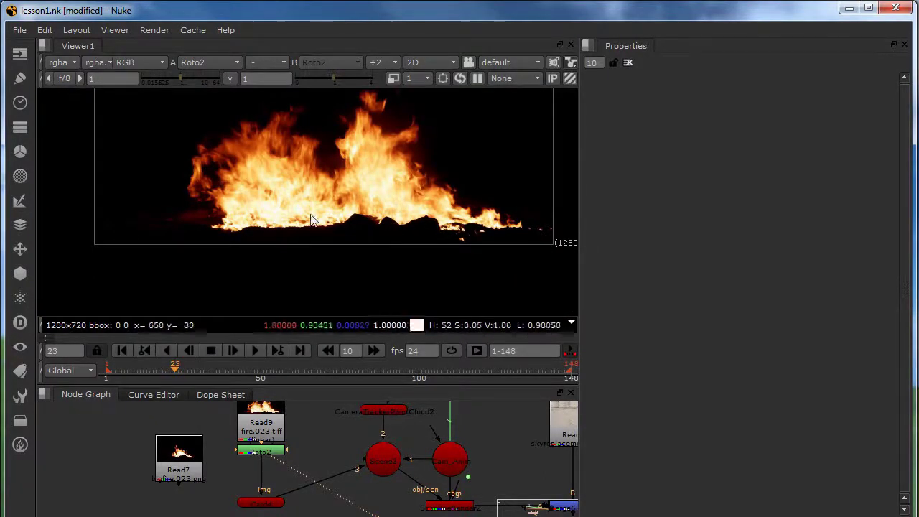
Step: Draw a closed B-Spline shape in Roto2 with a jagged upper edge along the fire's base, covering the dark ground below
double_click(241, 451)
right_click(49, 174)
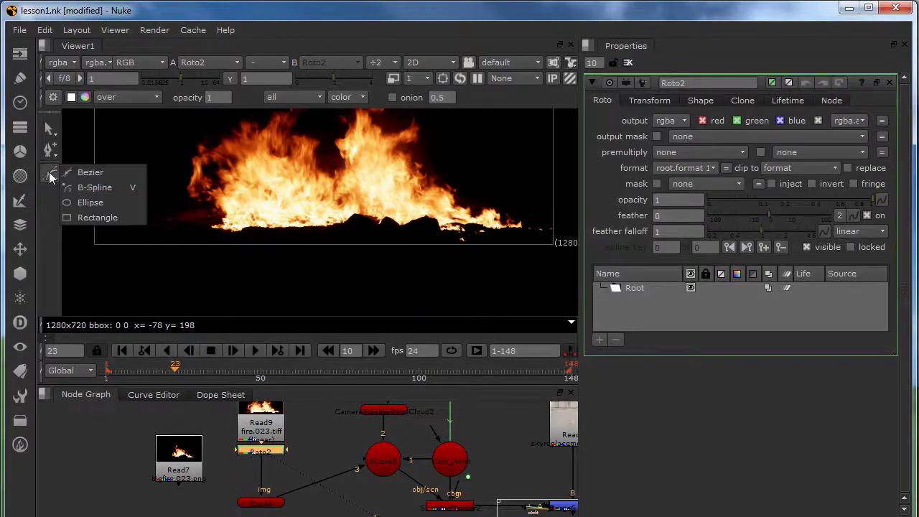
click(86, 185)
click(181, 227)
click(199, 221)
click(206, 225)
click(215, 222)
click(223, 221)
click(252, 230)
click(261, 226)
click(268, 220)
click(275, 231)
click(281, 225)
click(286, 223)
click(294, 228)
click(300, 229)
click(306, 223)
click(311, 221)
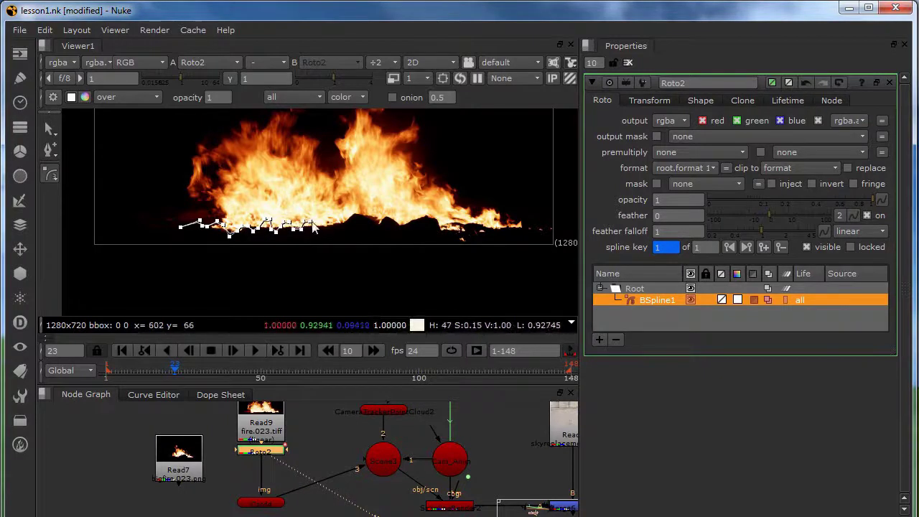
click(326, 222)
click(336, 228)
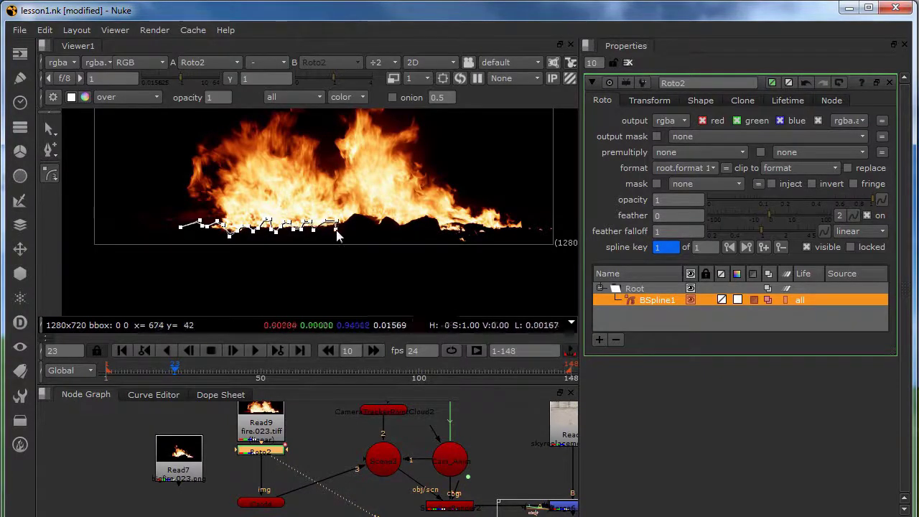
click(362, 211)
click(367, 216)
click(379, 218)
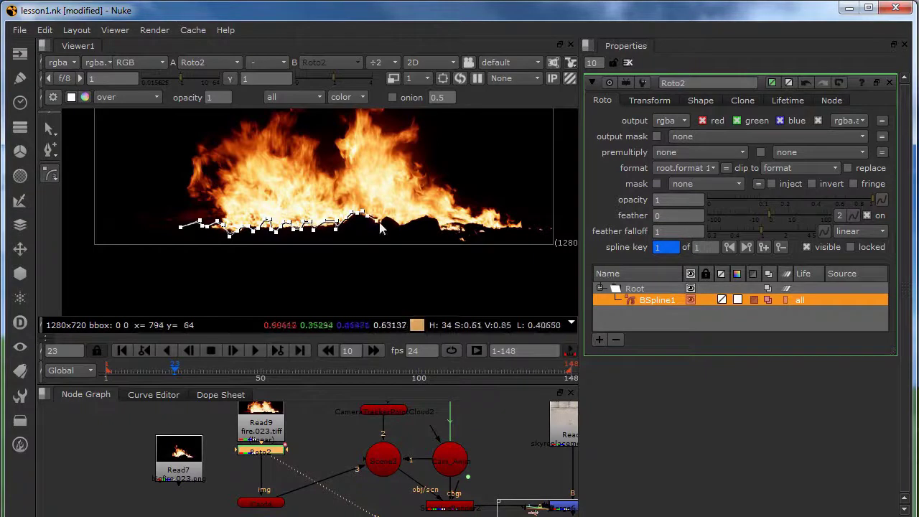
click(389, 222)
click(394, 226)
click(406, 221)
click(434, 222)
click(445, 226)
click(461, 227)
click(483, 223)
click(492, 224)
click(505, 227)
click(520, 228)
click(540, 223)
click(545, 222)
middle_drag(568, 228, 543, 222)
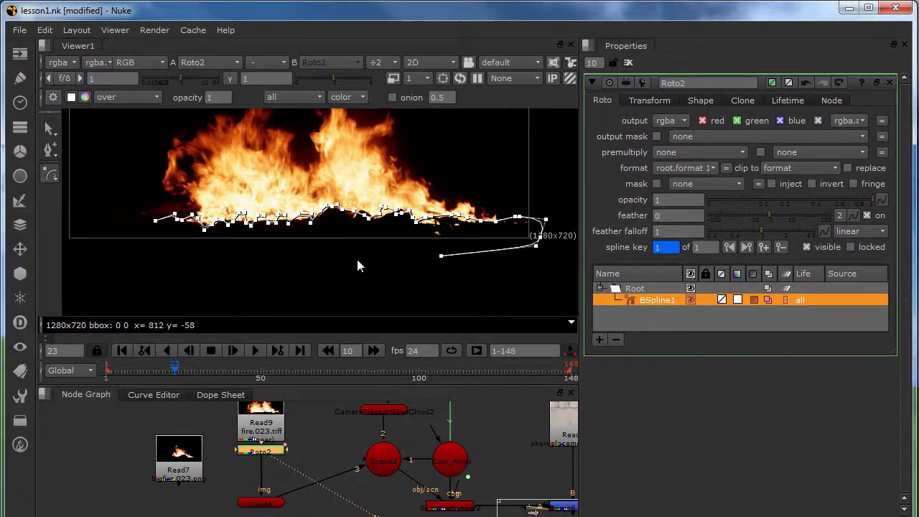
click(325, 259)
click(185, 246)
click(153, 226)
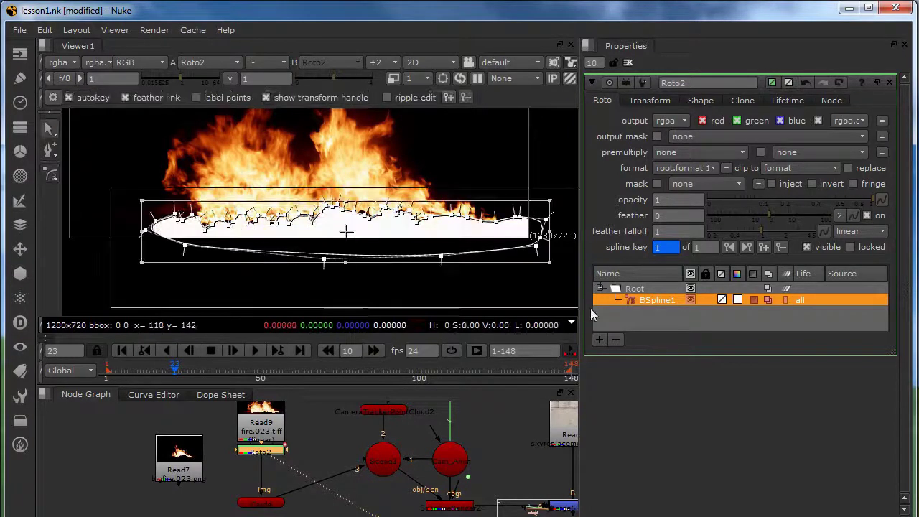
Step: Nudge the B-Spline shape slightly upward and set its color to 0 so it masks the fire's base
drag(371, 237, 373, 233)
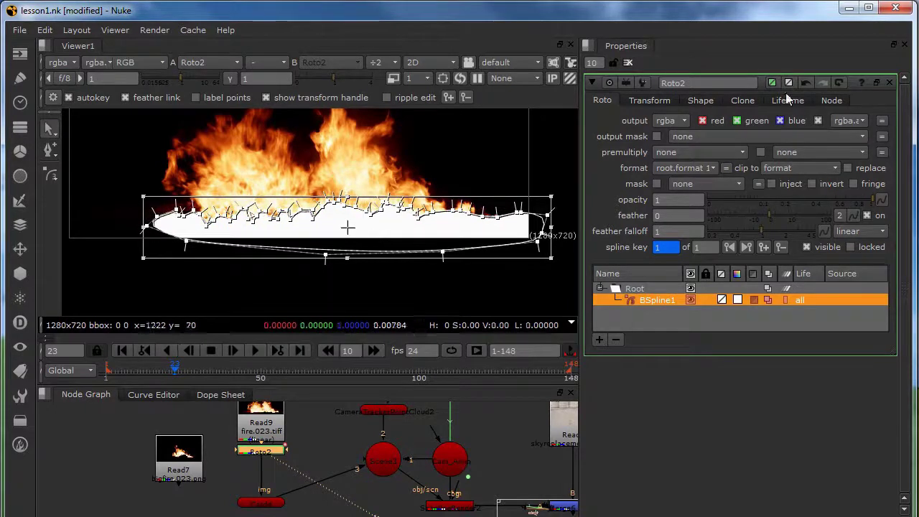
click(702, 100)
click(713, 139)
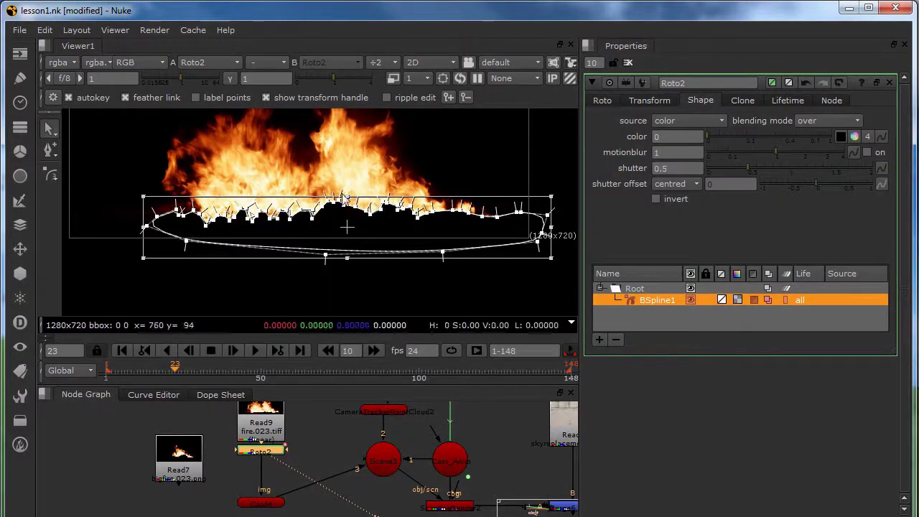
click(339, 181)
click(335, 205)
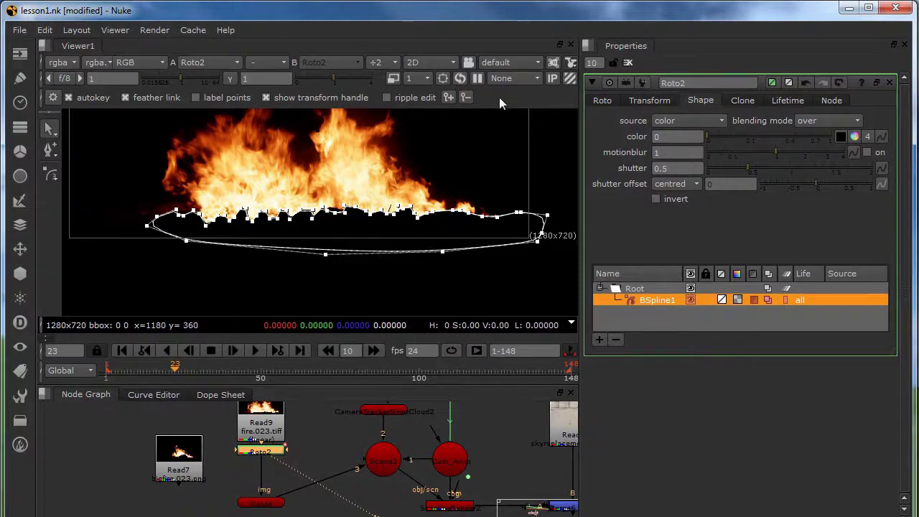
Step: Close the node properties, play the masked fire to frame 103 and examine its cut lower edge
click(628, 62)
middle_drag(298, 215, 335, 266)
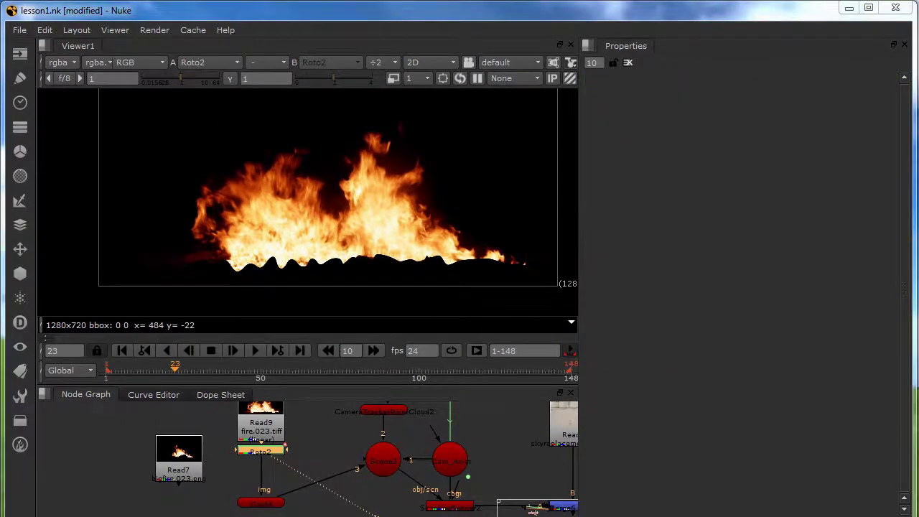
middle_drag(231, 503, 230, 488)
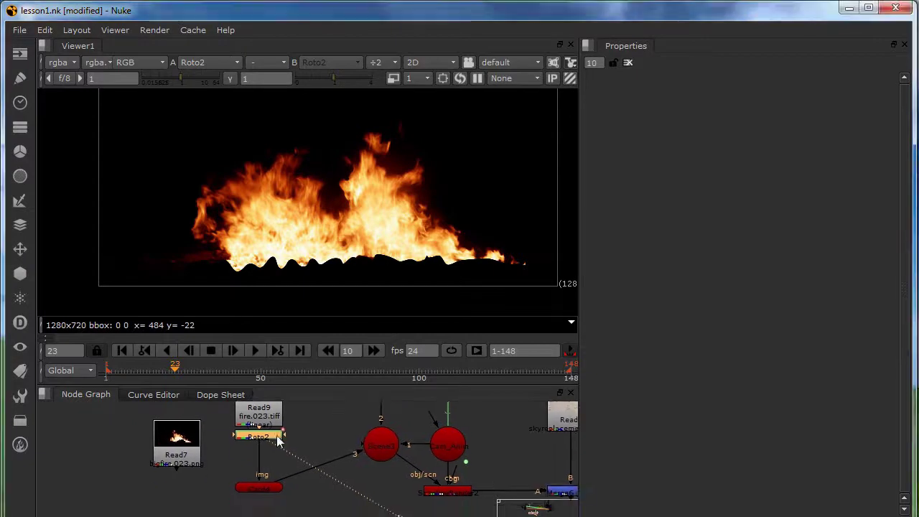
click(255, 350)
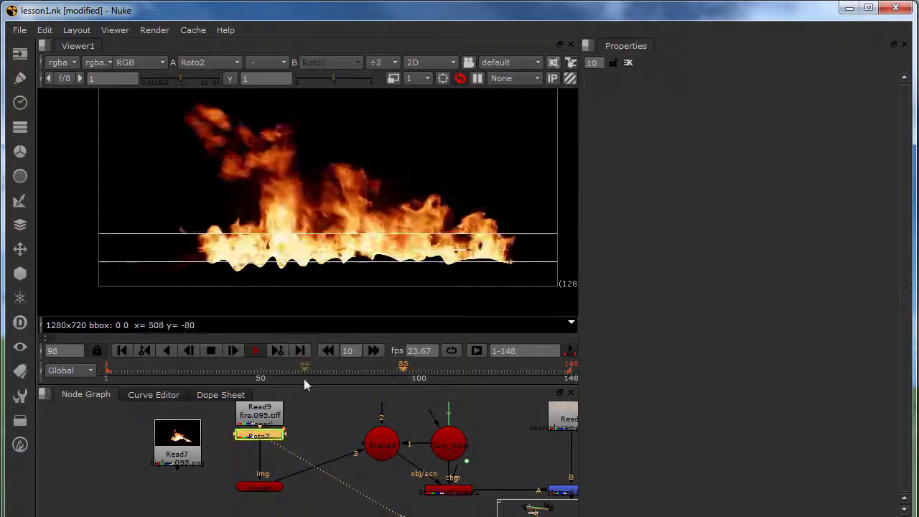
click(255, 351)
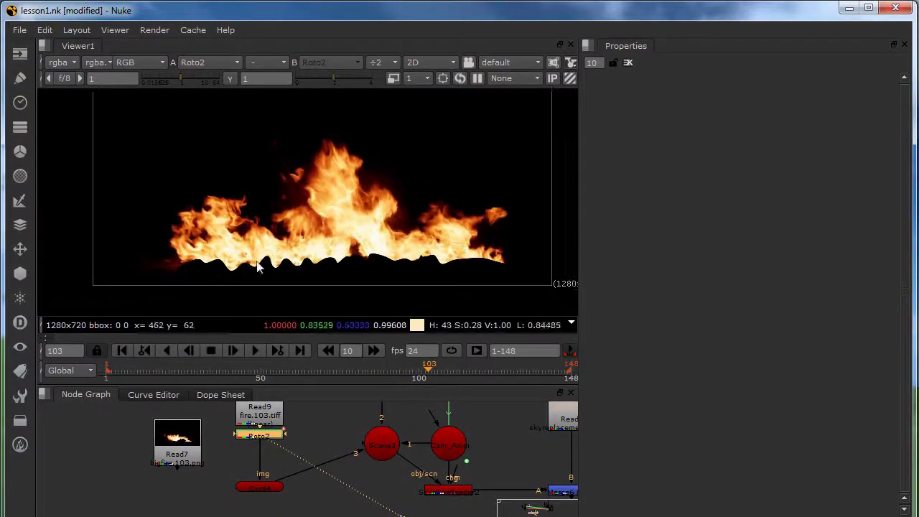
scroll(207, 264, up, 1)
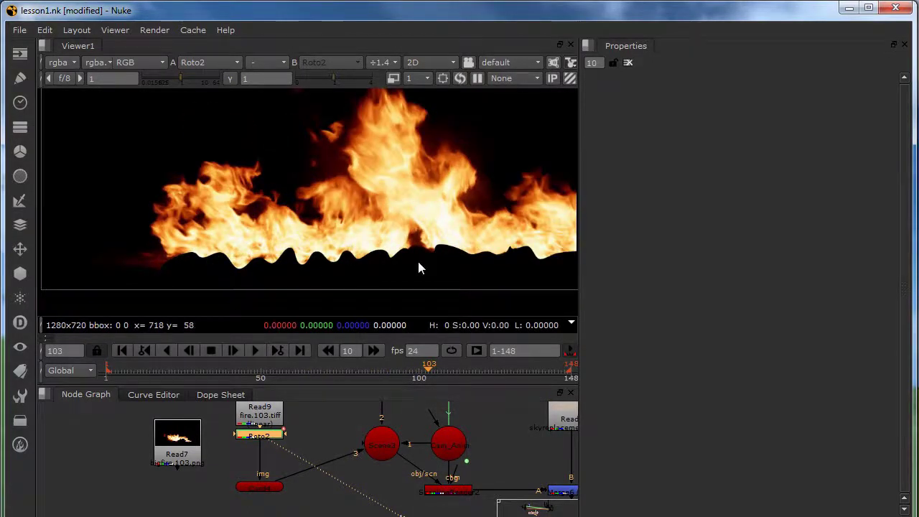
middle_drag(374, 261, 302, 260)
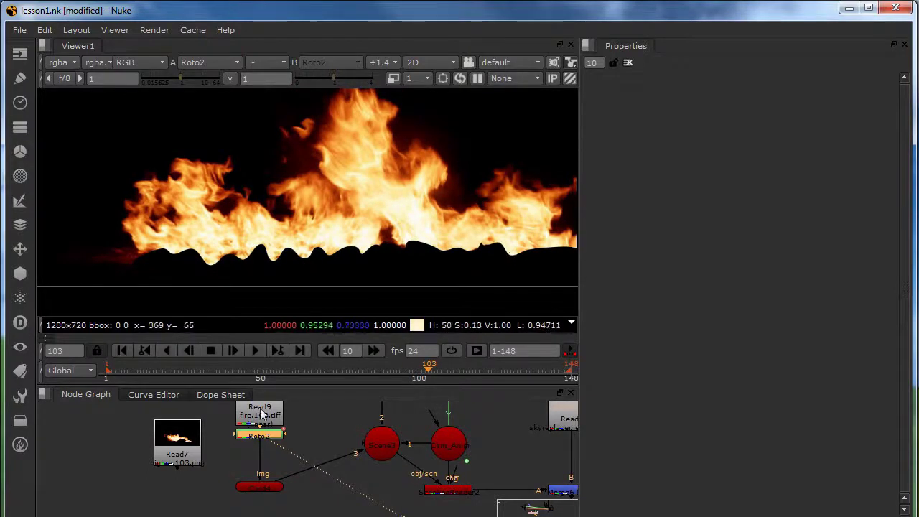
Step: Set the feather of the B-Spline shape in Roto2 to 11
double_click(257, 436)
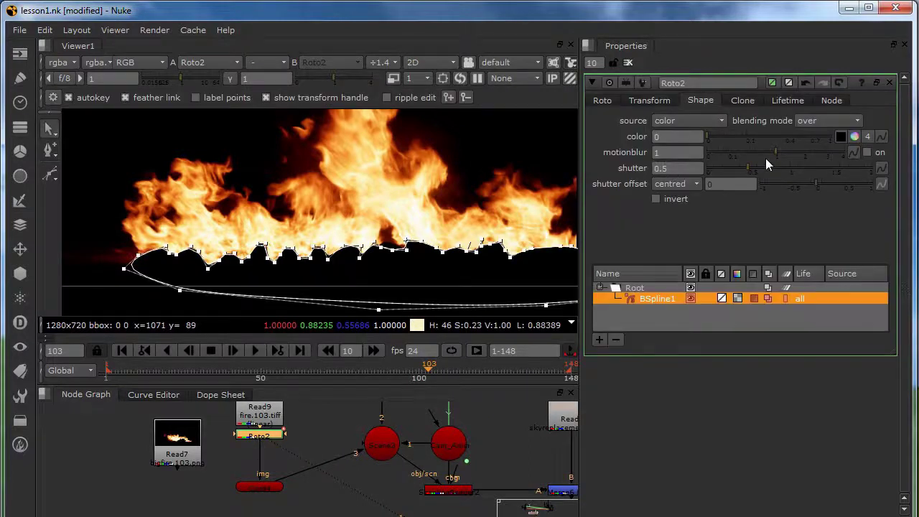
click(601, 101)
drag(769, 213, 788, 214)
Step: View the Merge6 output, close the open node properties and examine the feathered fire base up close at frame 103
middle_drag(440, 502, 349, 463)
click(485, 450)
key(1)
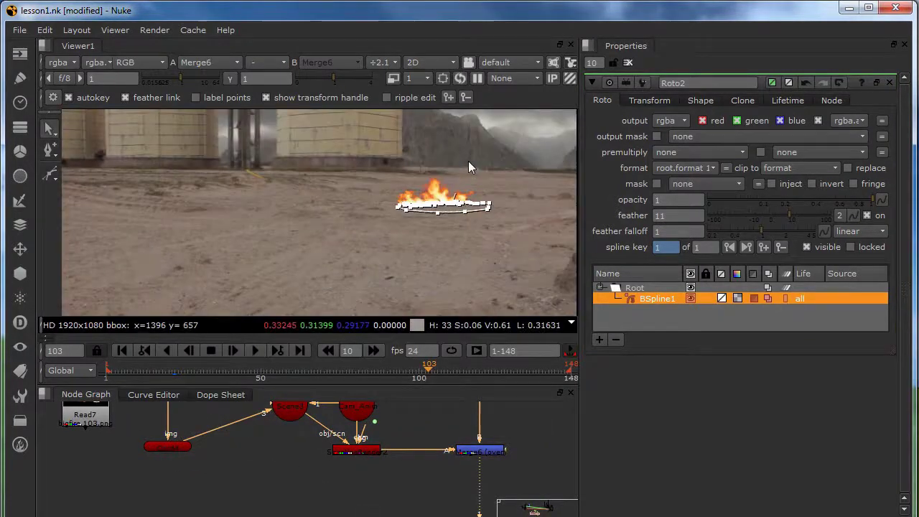
click(627, 63)
middle_drag(493, 245, 494, 251)
scroll(455, 201, up, 3)
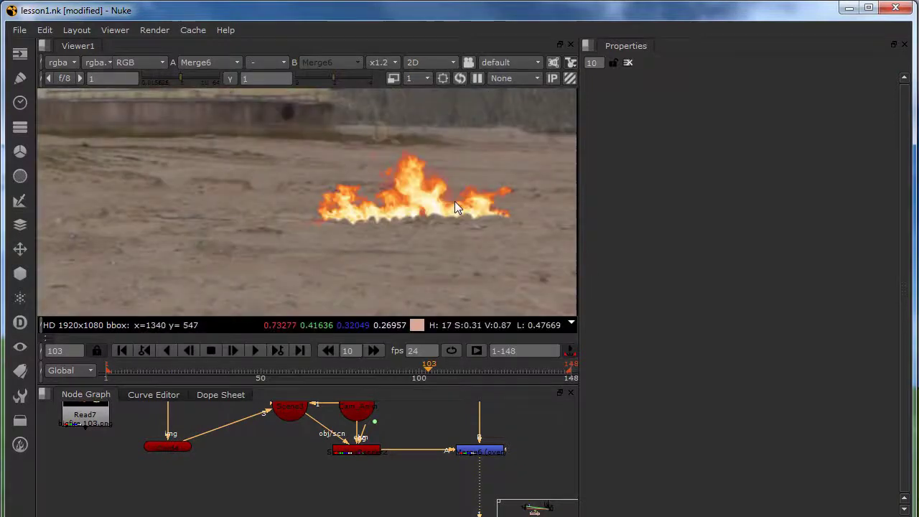
scroll(454, 201, up, 3)
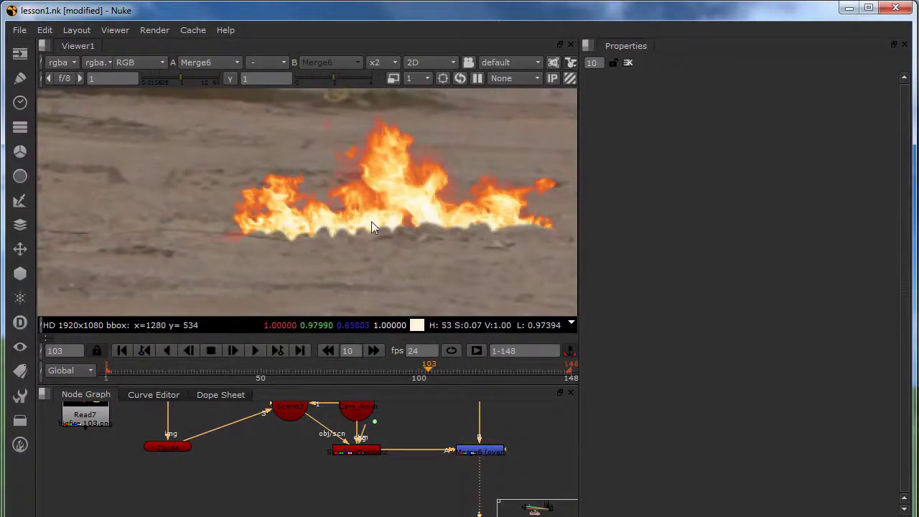
Step: Play the Merge6 composite from the start of the timeline and stop at frame 11
click(162, 369)
scroll(273, 251, down, 3)
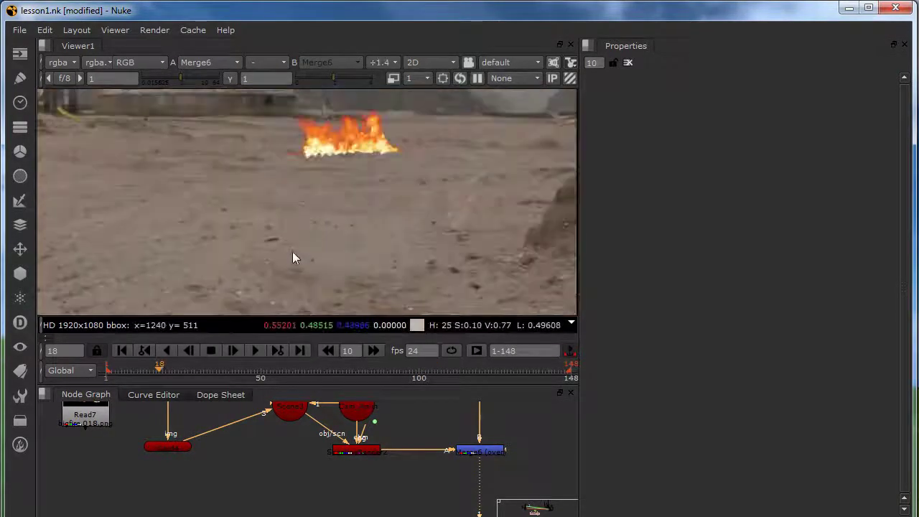
click(104, 371)
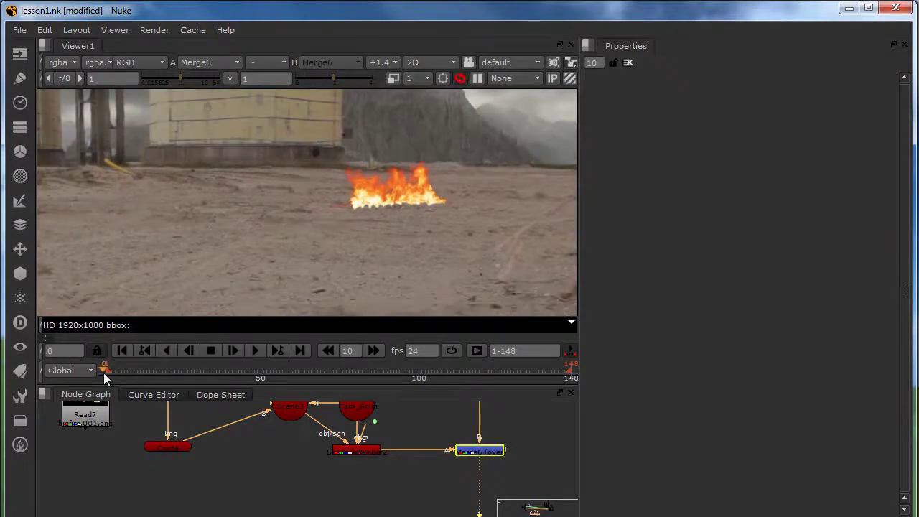
click(250, 350)
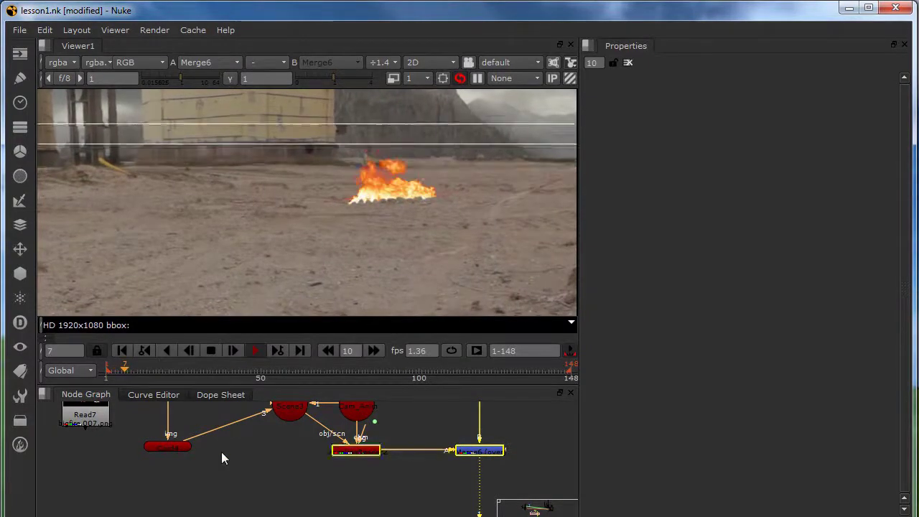
click(253, 351)
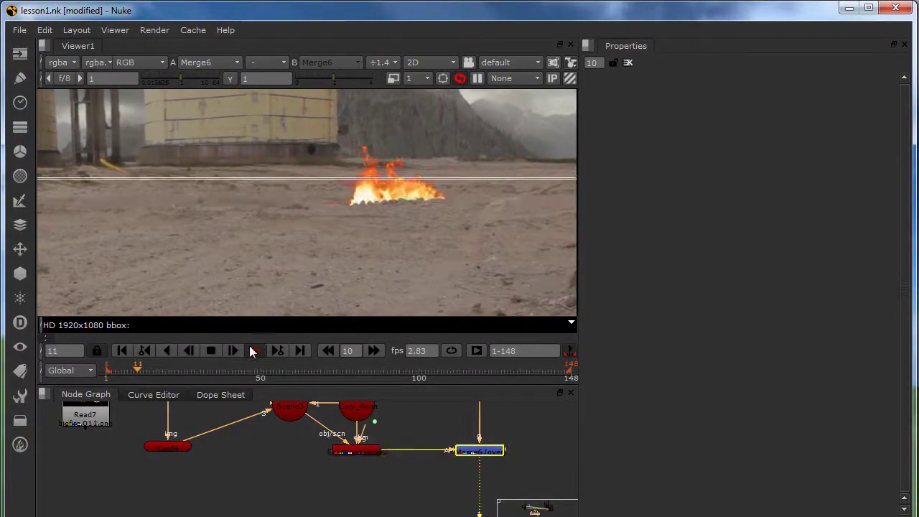
Step: Render a FrameCycler flipbook of Merge6 over the frame range 0-148
key(alt+f)
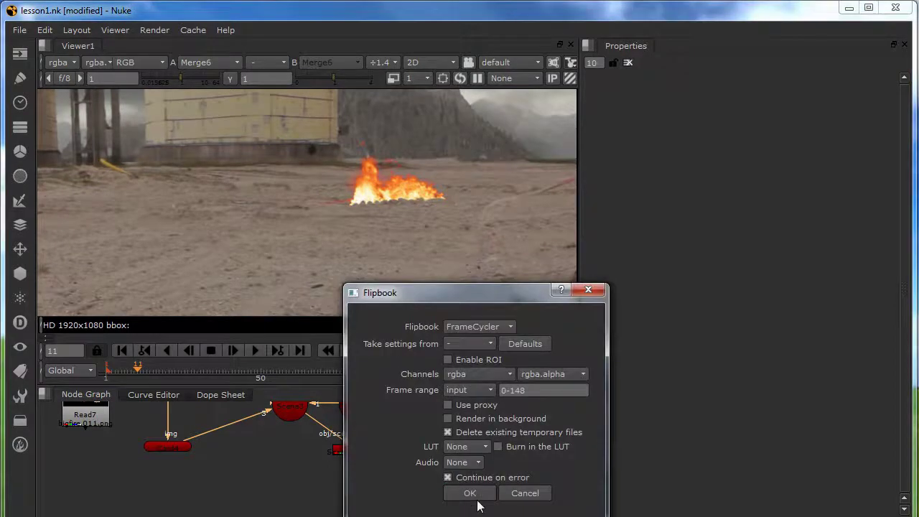
click(469, 492)
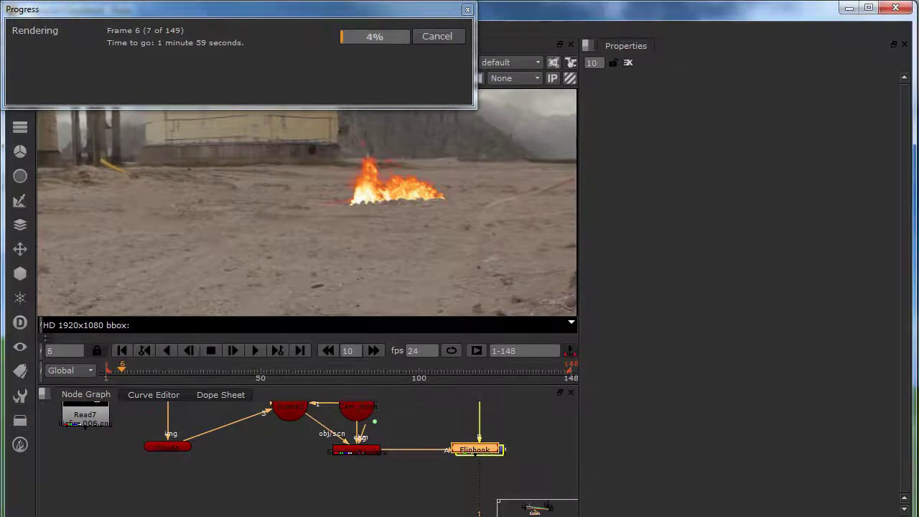
click(793, 516)
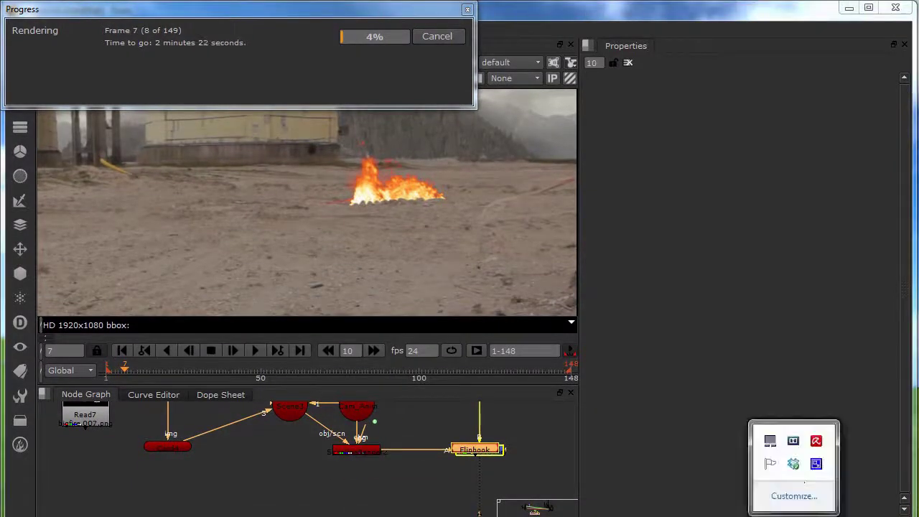
click(817, 463)
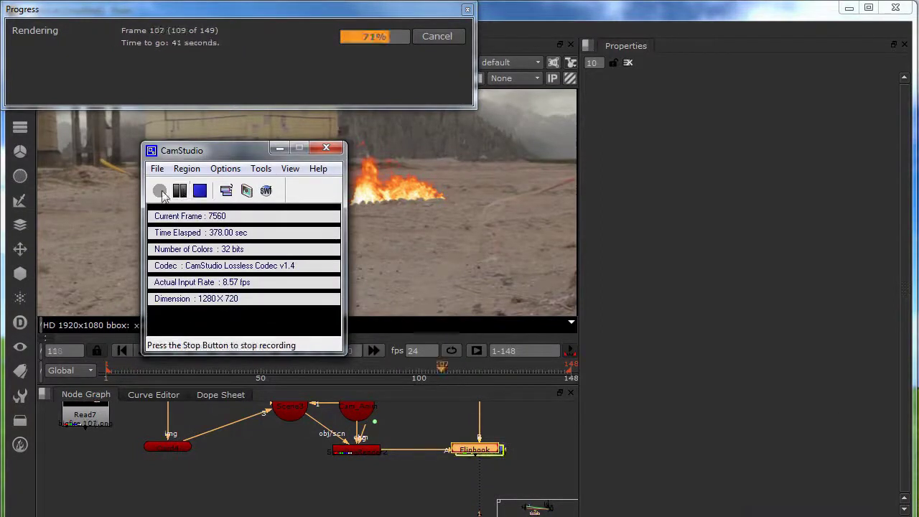
click(309, 11)
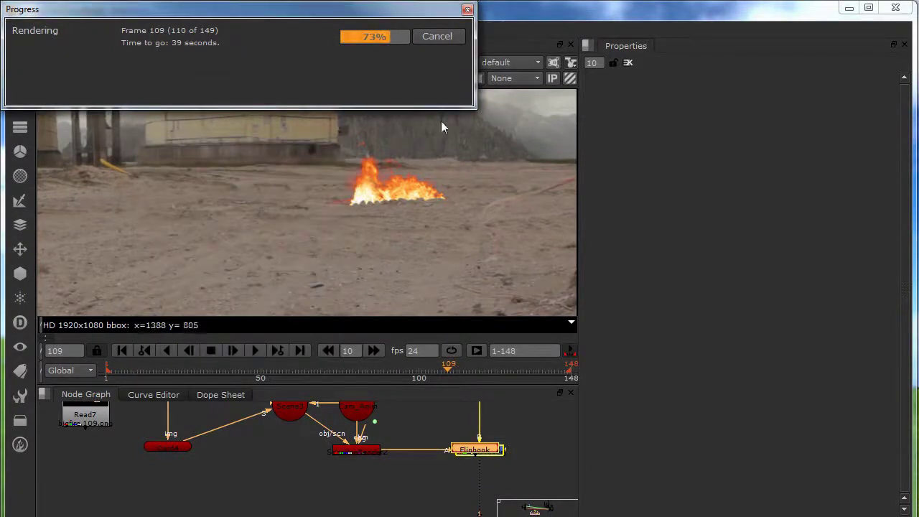
Step: Cancel the flipbook render, play its completed frames in FrameCycler and close the player
click(432, 36)
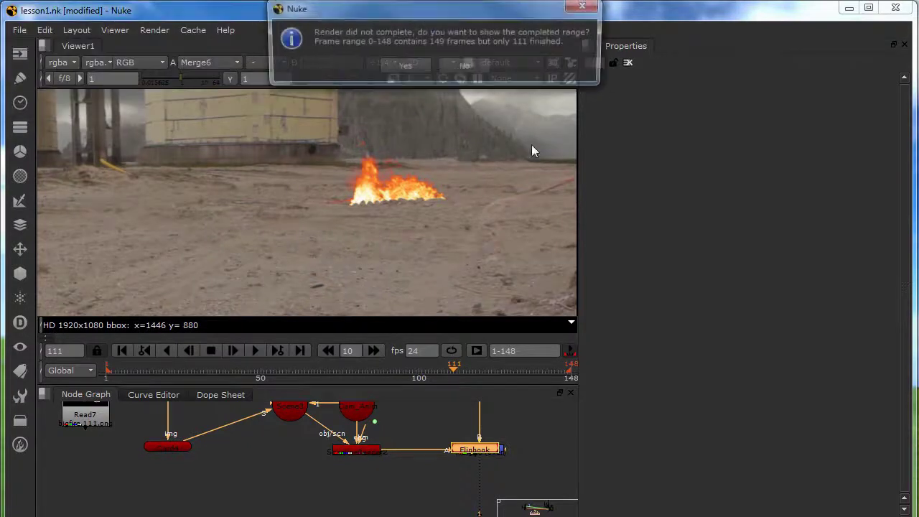
click(404, 67)
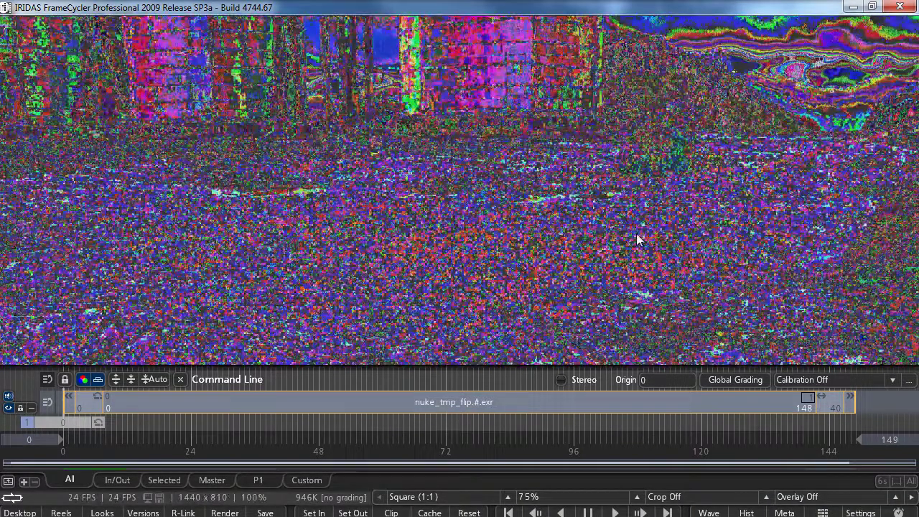
scroll(636, 241, down, 1)
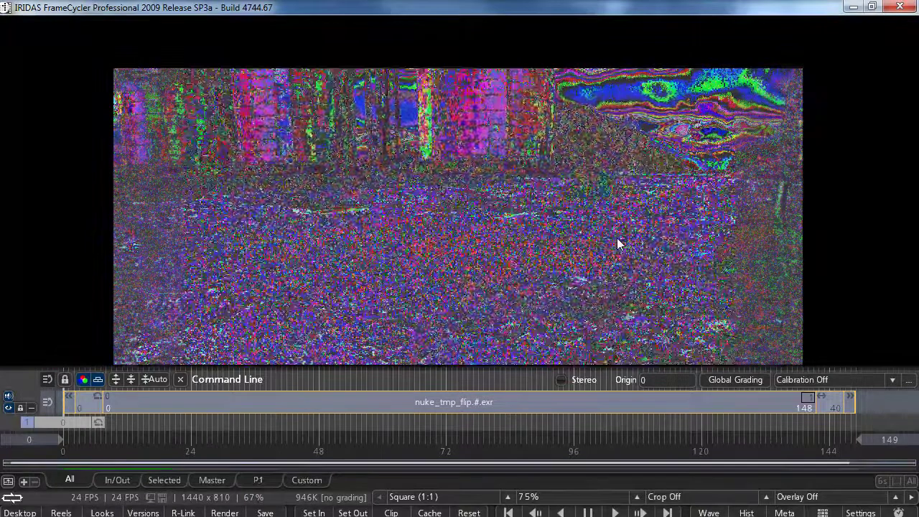
scroll(617, 237, down, 1)
middle_drag(610, 223, 605, 211)
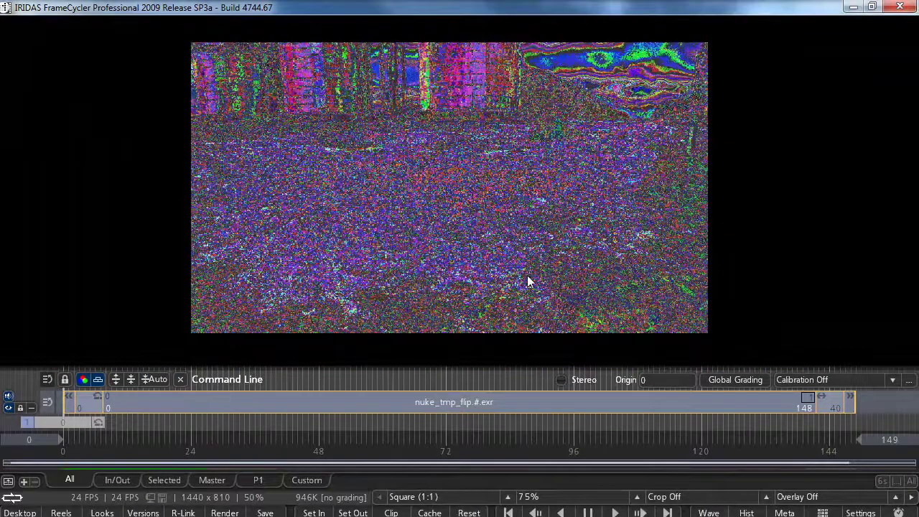
click(614, 512)
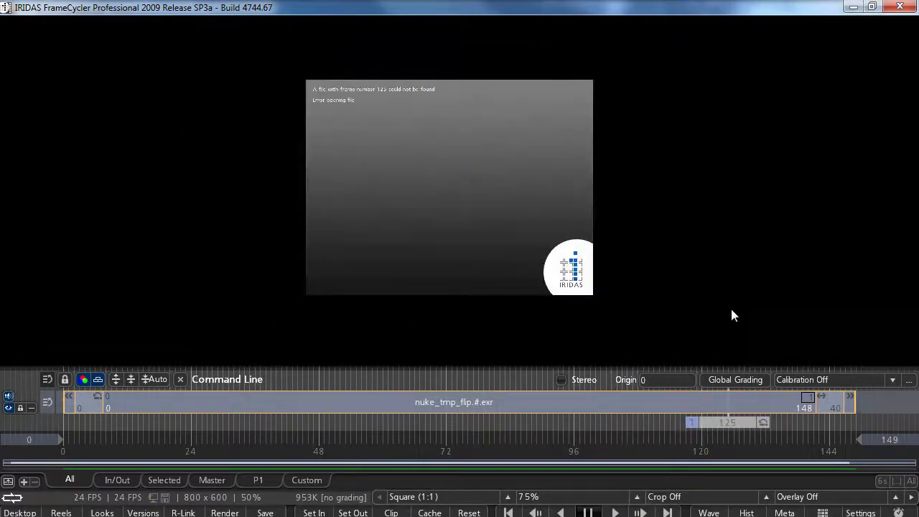
click(900, 6)
Step: View the Roto2 output to check the mask's edge against the fire and delete the Roto2 node
scroll(189, 459, up, 5)
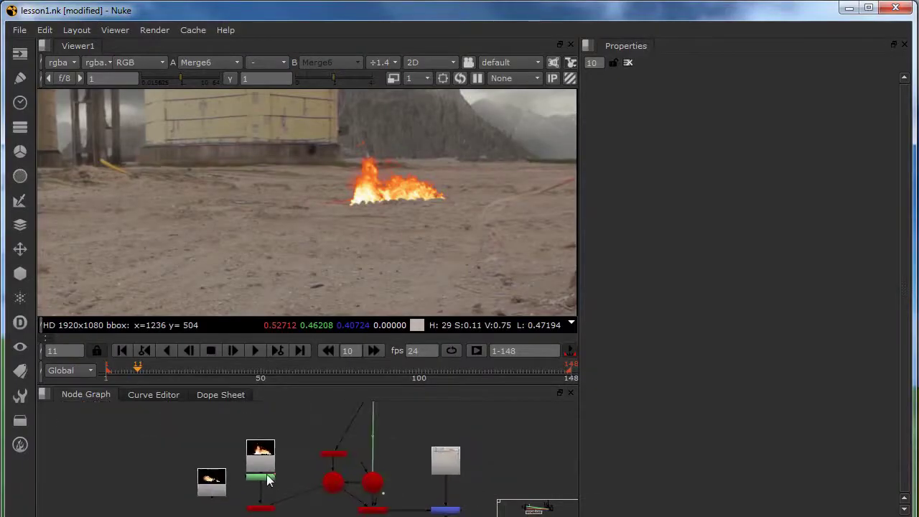
double_click(275, 459)
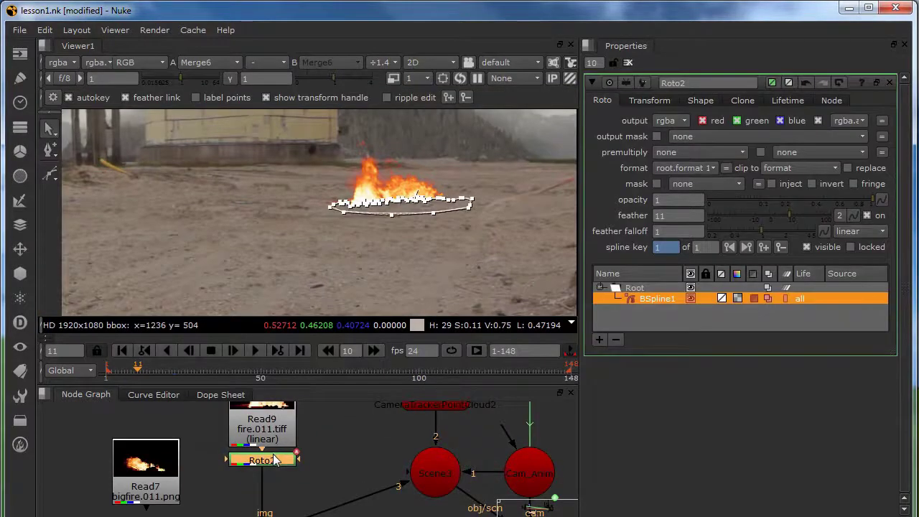
key(1)
middle_drag(273, 248, 369, 199)
scroll(369, 199, down, 5)
middle_drag(323, 248, 340, 208)
scroll(339, 207, up, 3)
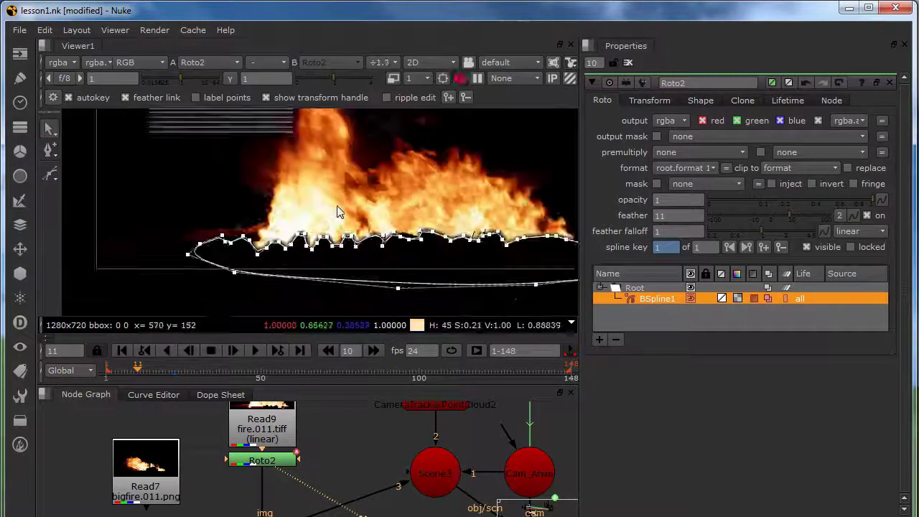
scroll(337, 212, up, 2)
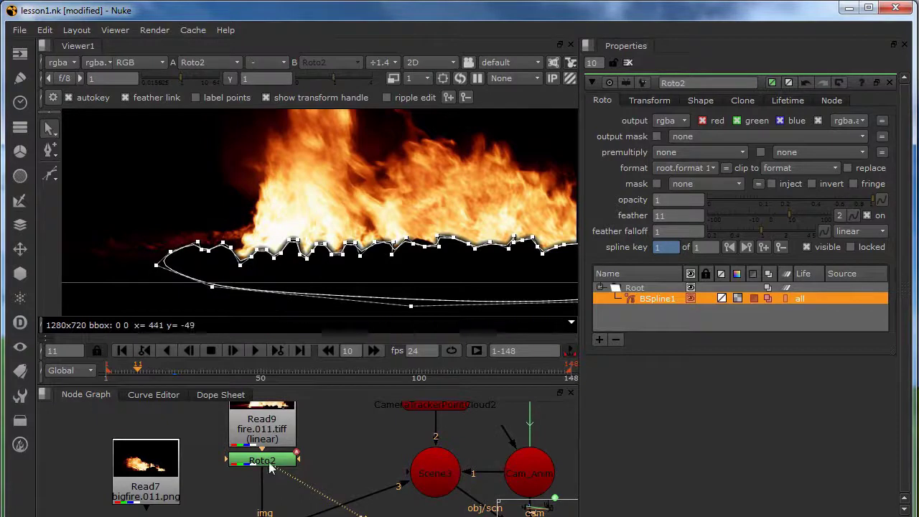
key(Delete)
Step: Insert a new Roto node after the fire.###.tiff Read node and draw a wide rectangle from the fire's base down past the frame's lower edge
double_click(270, 430)
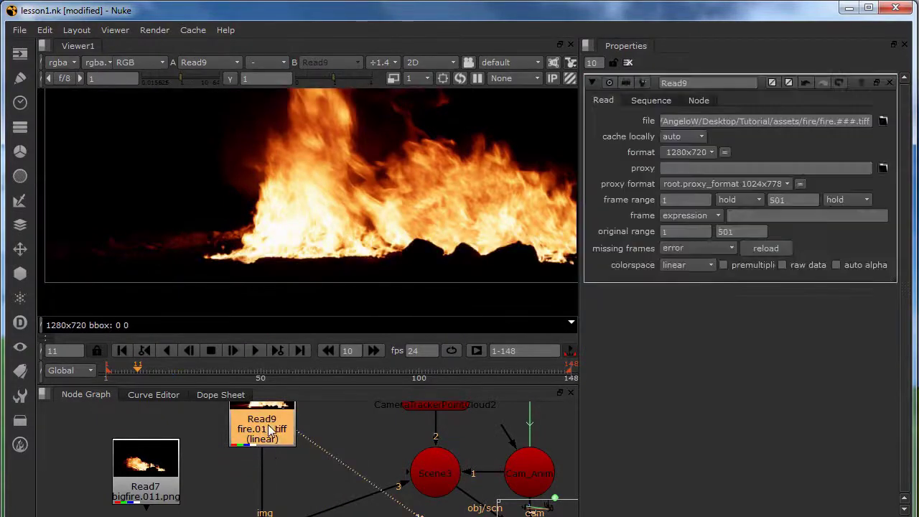
key(o)
drag(49, 174, 449, 300)
scroll(92, 225, down, 3)
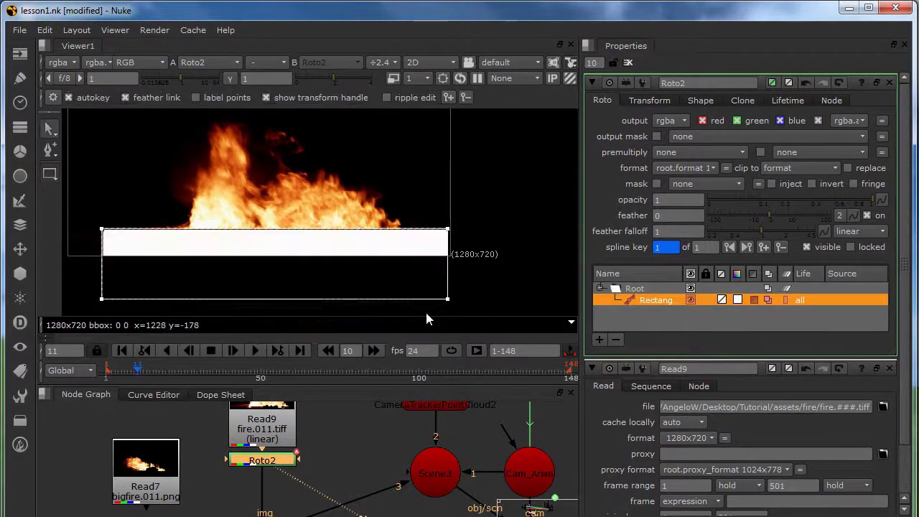
Step: Set the rectangle shape's color to 0 and its feather to 17, and close the node properties
click(700, 101)
drag(718, 138, 707, 138)
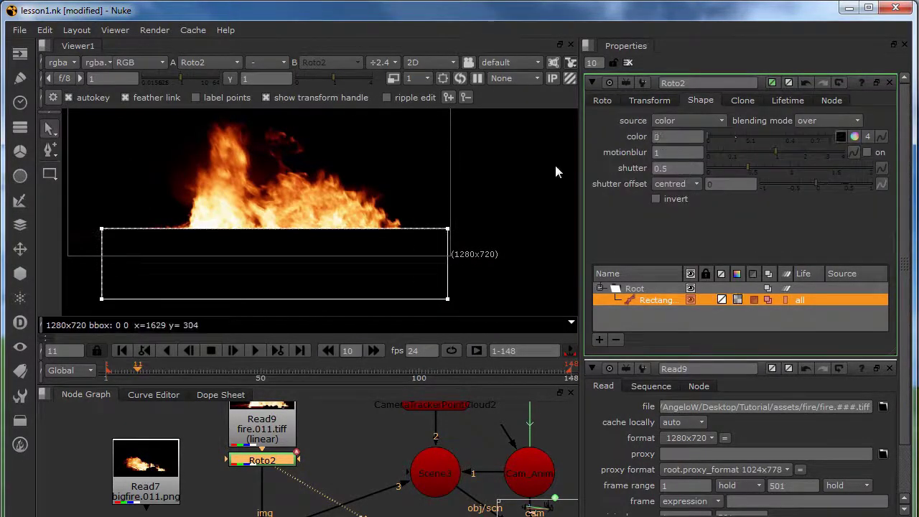
click(604, 101)
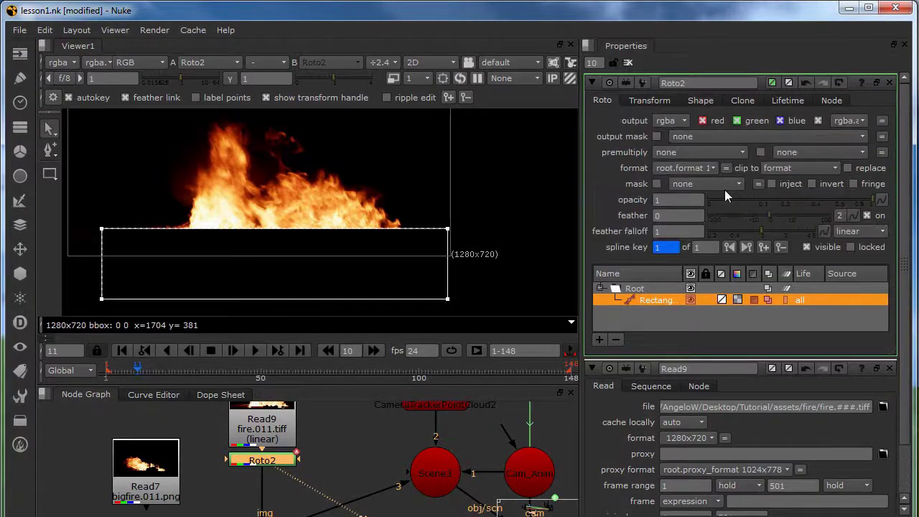
drag(770, 214, 794, 214)
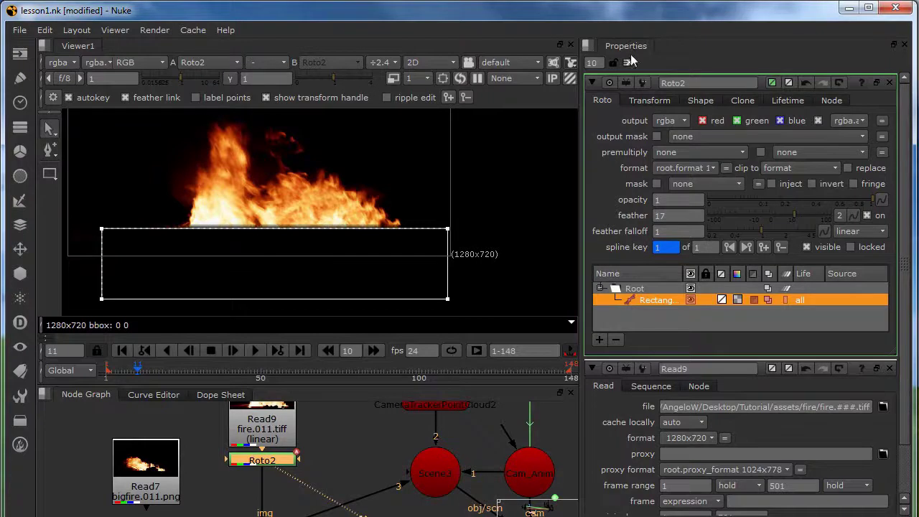
click(628, 62)
scroll(244, 236, up, 2)
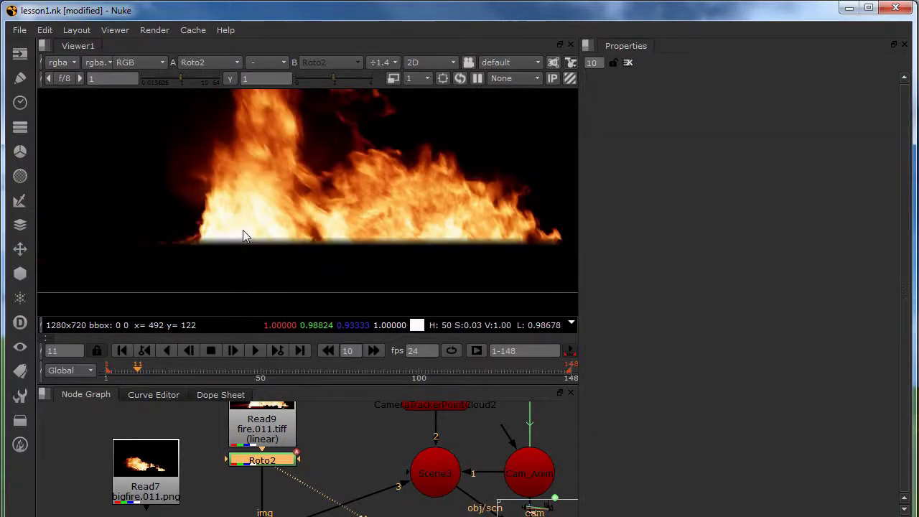
scroll(243, 231, up, 1)
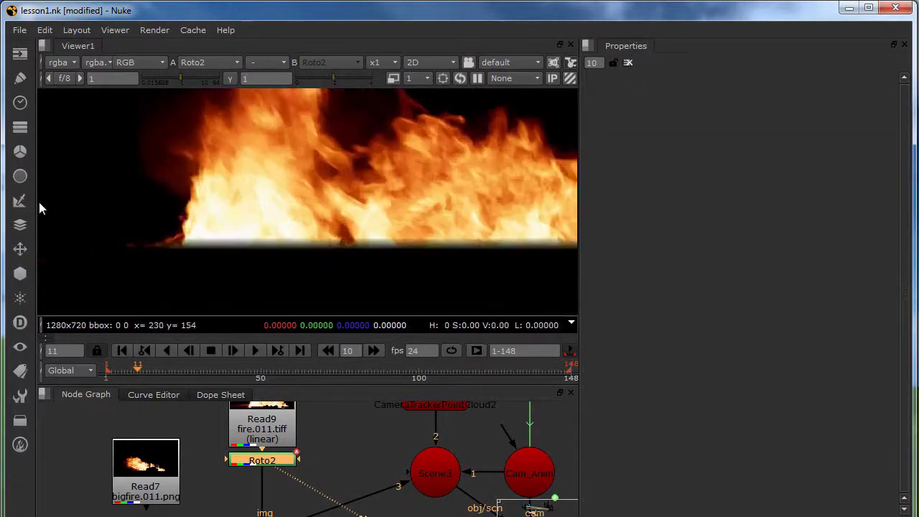
Step: In the Roto2 node, draw the upper edge of a B-spline as a dense zigzag along the fire's base across its full width
double_click(268, 463)
drag(54, 178, 93, 185)
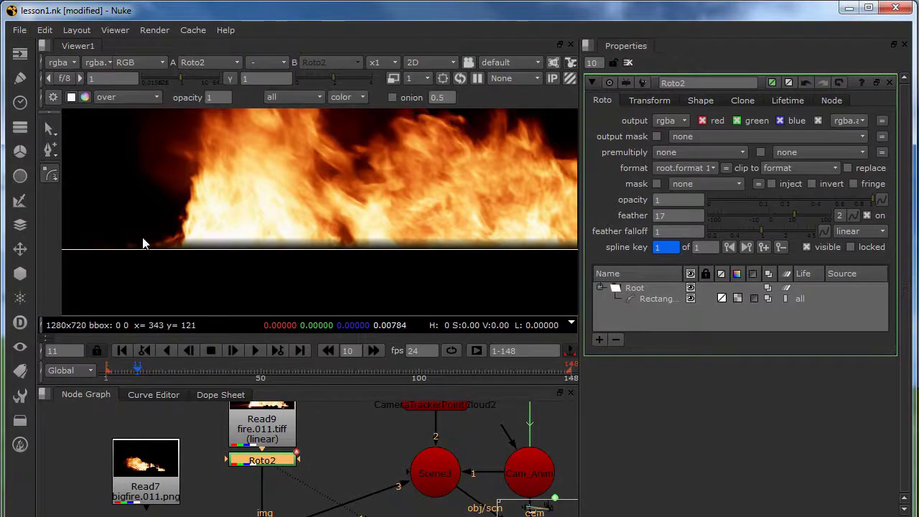
click(180, 250)
click(190, 241)
click(196, 253)
click(209, 240)
click(219, 253)
click(227, 241)
click(231, 241)
click(241, 252)
click(250, 241)
click(263, 259)
click(273, 240)
click(286, 259)
click(298, 242)
click(308, 249)
click(325, 236)
click(342, 255)
click(355, 251)
click(367, 254)
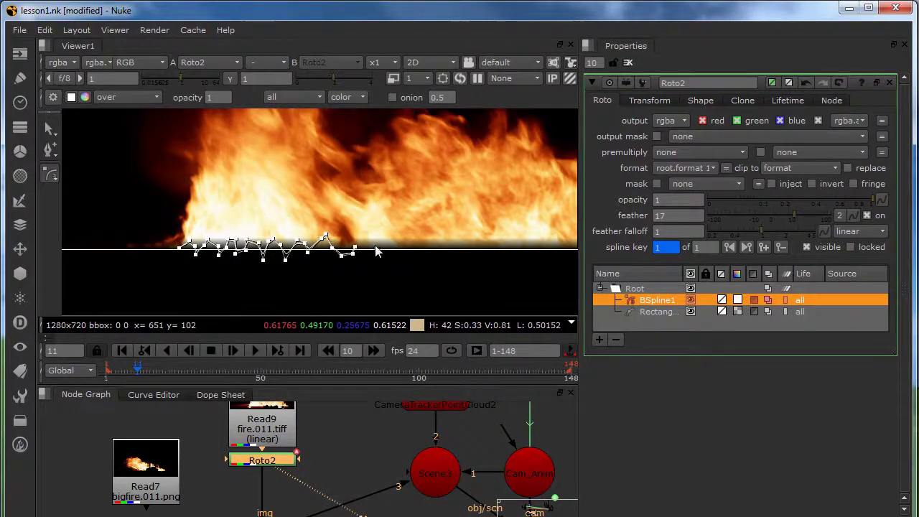
scroll(375, 265, up, 1)
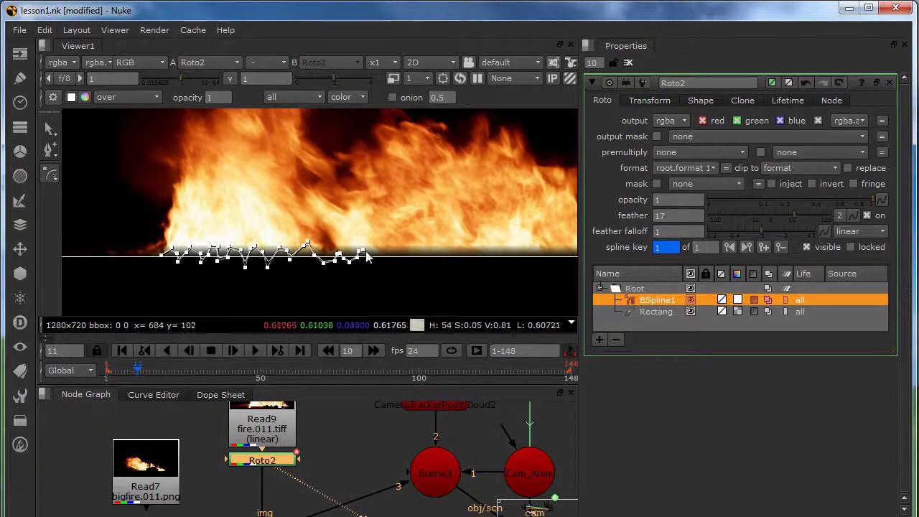
click(393, 244)
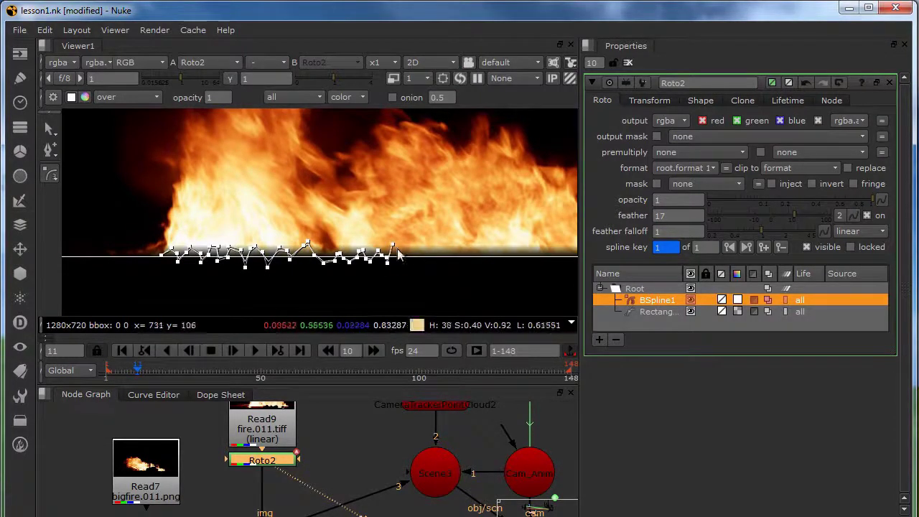
click(400, 272)
click(413, 241)
click(411, 265)
click(421, 248)
click(428, 258)
click(431, 246)
middle_drag(448, 267, 344, 283)
click(349, 278)
click(357, 264)
click(372, 276)
click(393, 270)
click(399, 278)
click(418, 262)
click(425, 274)
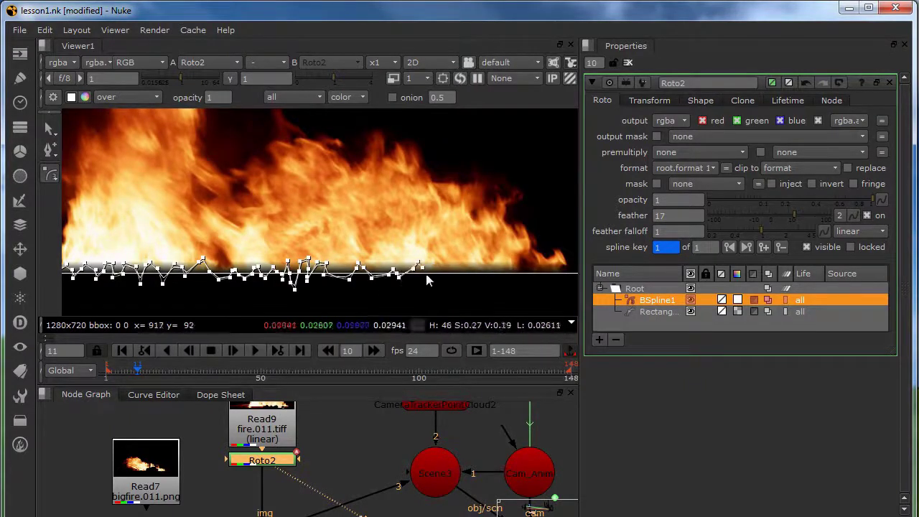
click(438, 274)
click(451, 263)
click(457, 274)
click(480, 273)
click(498, 279)
click(514, 266)
click(521, 278)
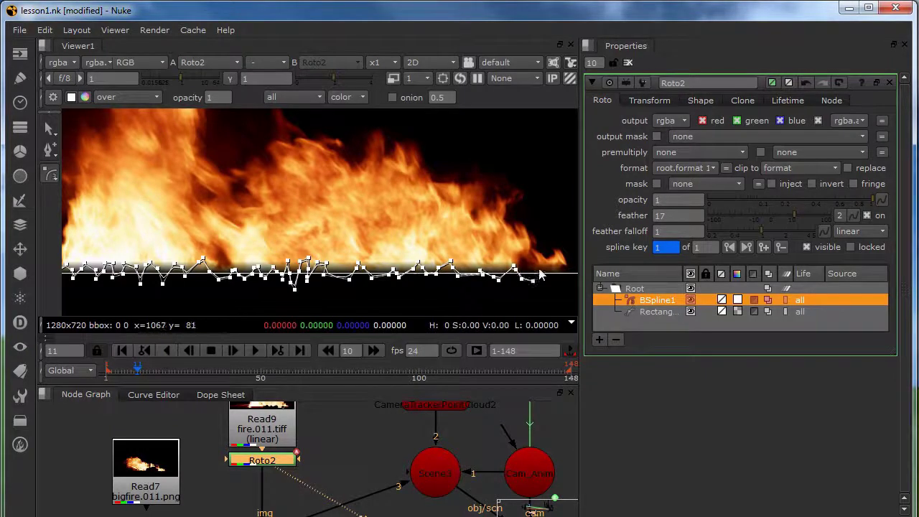
Step: Close the B-spline with a shallow curve beneath the fire, set the shape's color to 0 and close the node properties
scroll(549, 284, down, 3)
click(529, 247)
click(487, 256)
click(354, 263)
click(240, 253)
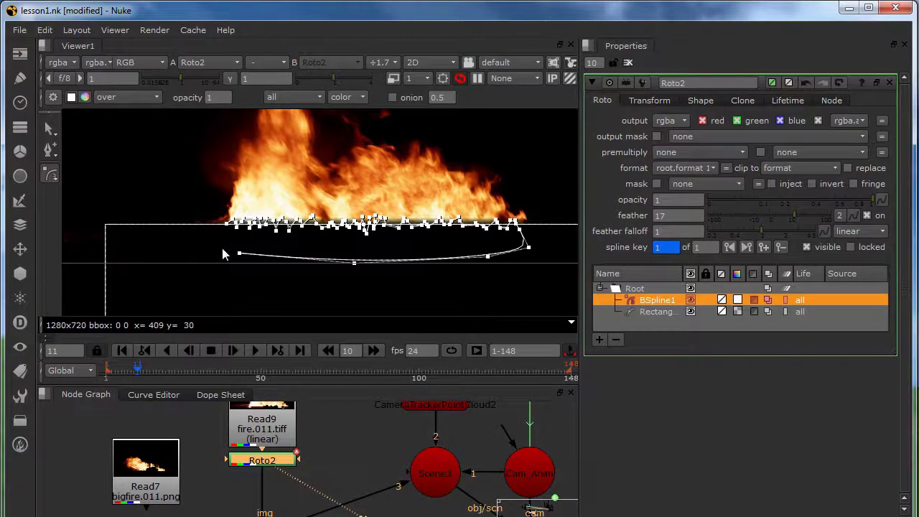
click(222, 248)
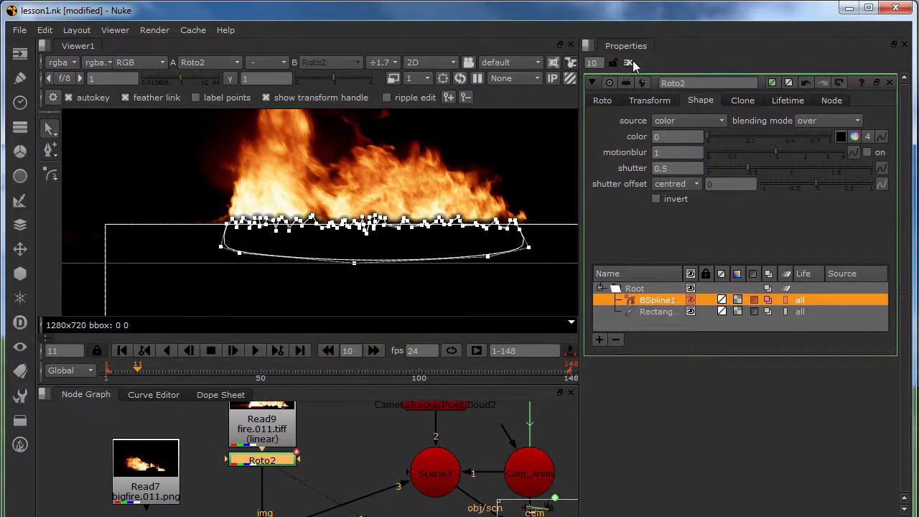
click(633, 60)
Step: Move the jagged B-spline in Roto2 slightly down from the fire's base and close the node properties
key(minus)
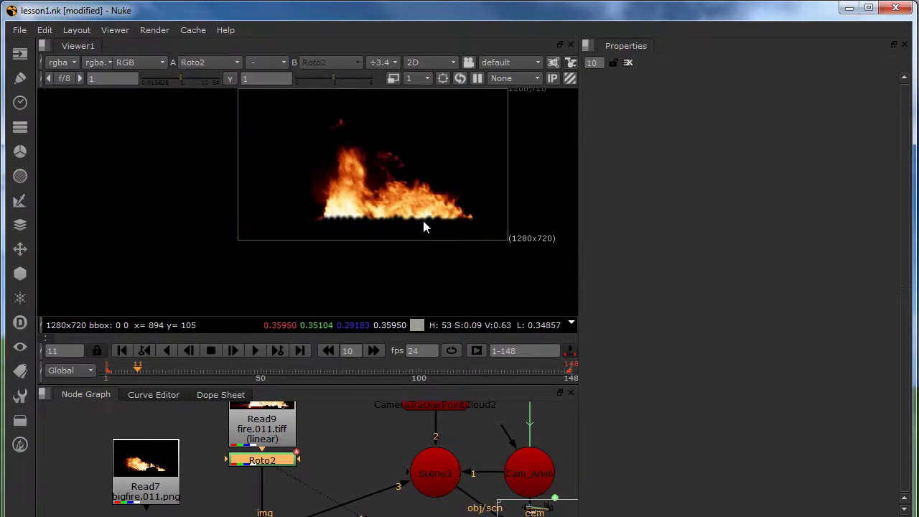
scroll(423, 220, up, 3)
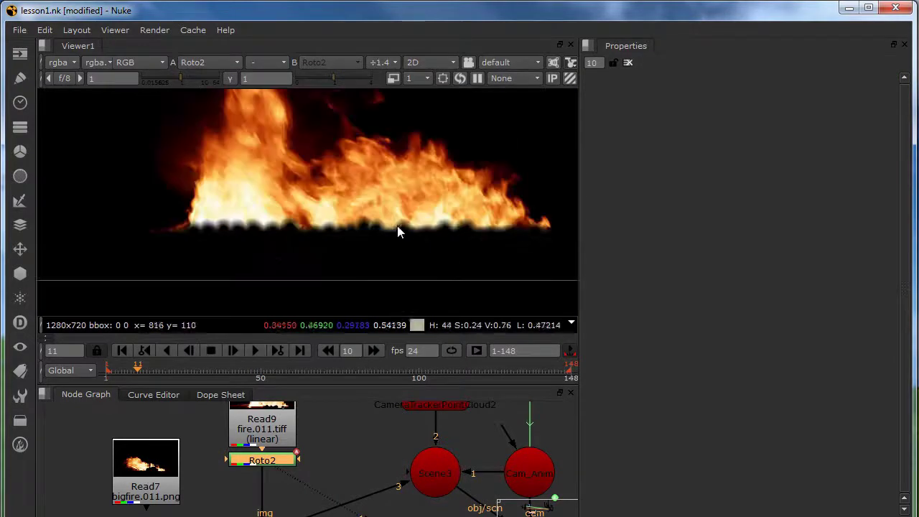
double_click(267, 463)
scroll(398, 251, up, 1)
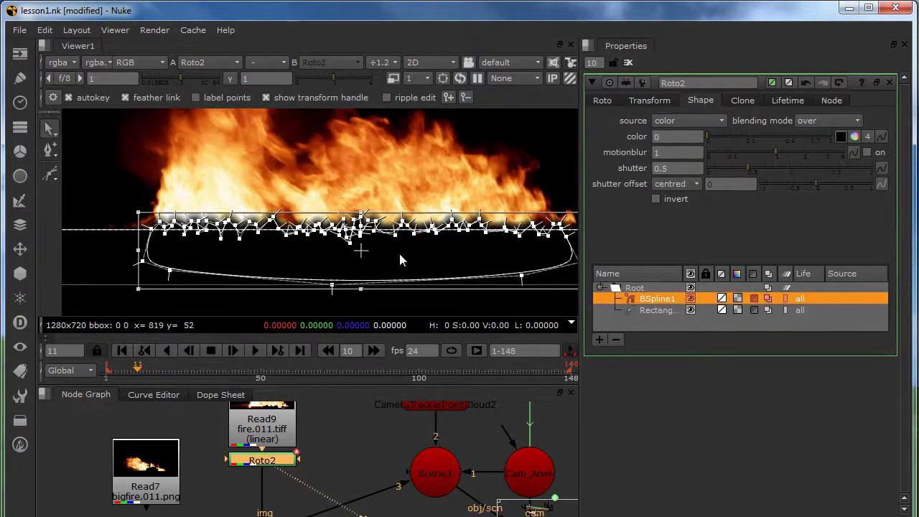
middle_drag(400, 256, 397, 263)
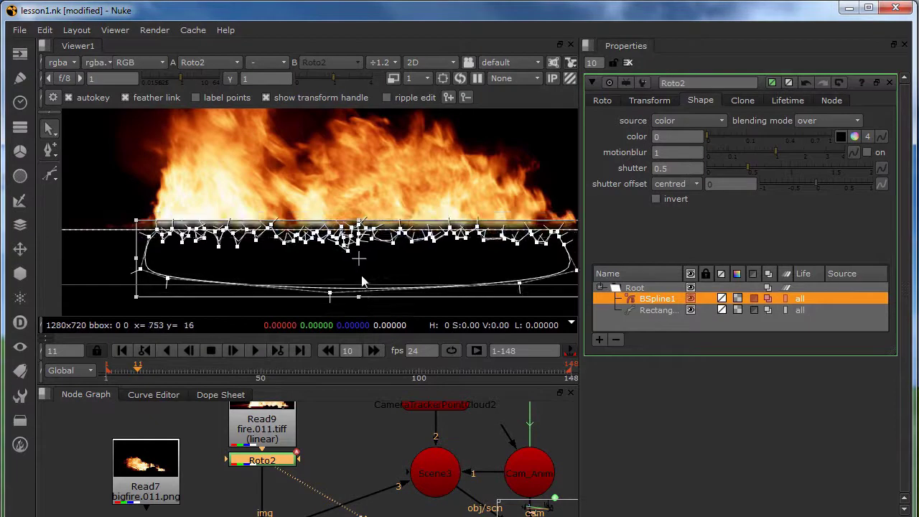
click(628, 63)
scroll(452, 195, down, 1)
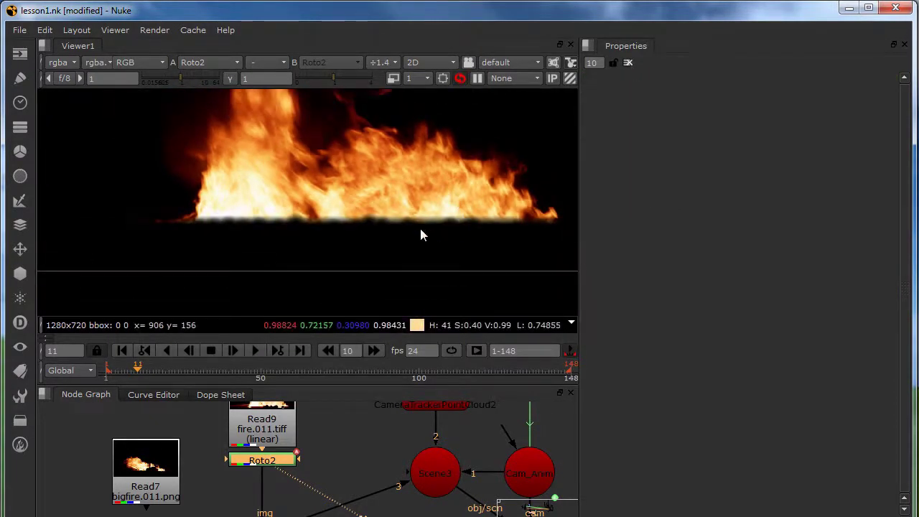
Step: View the Merge6 composite and check the fire's masked base on the ground at frames 41 and 72
scroll(368, 200, down, 4)
middle_drag(316, 214, 328, 229)
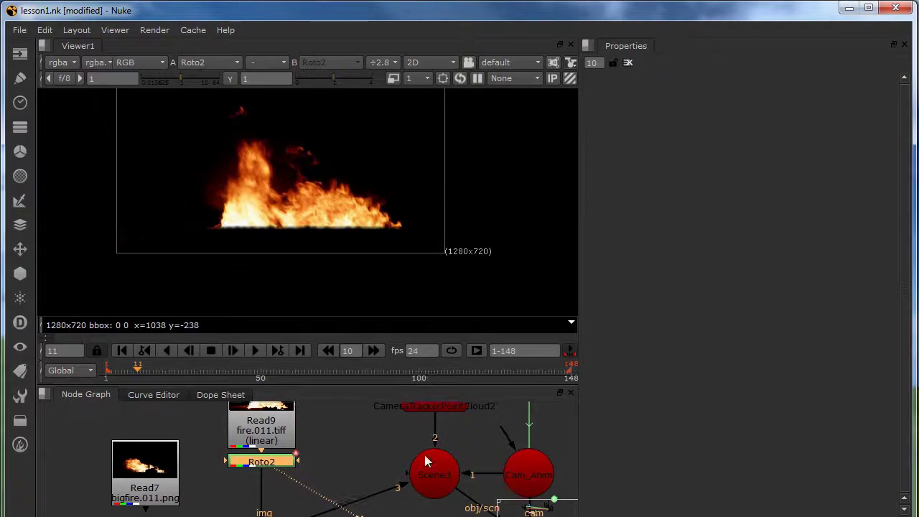
scroll(431, 453, down, 5)
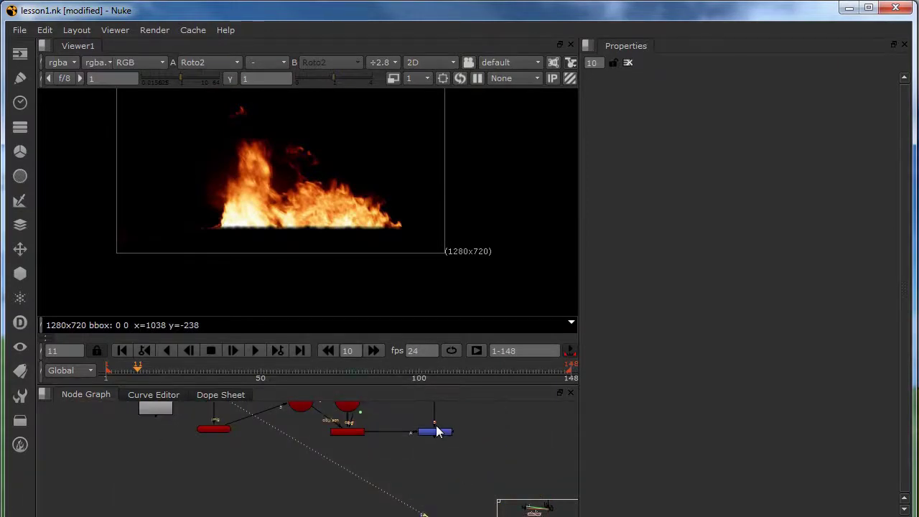
click(435, 431)
key(1)
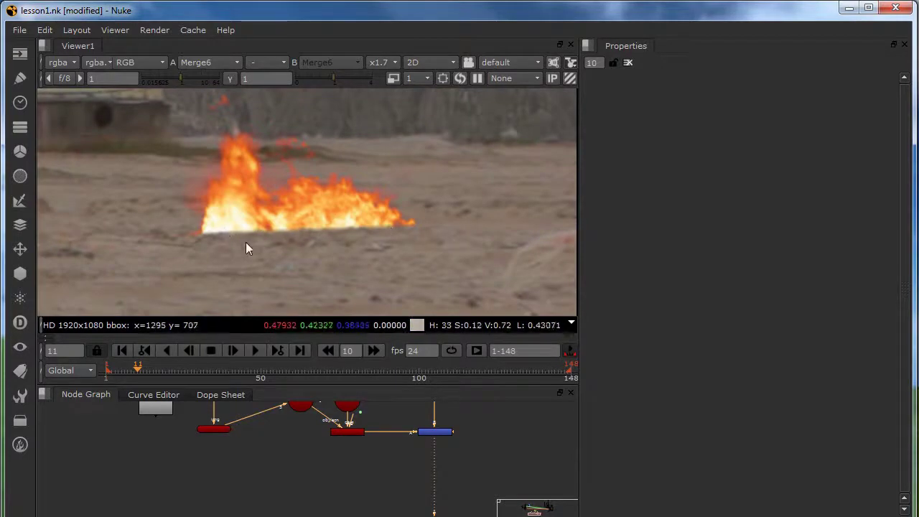
click(233, 370)
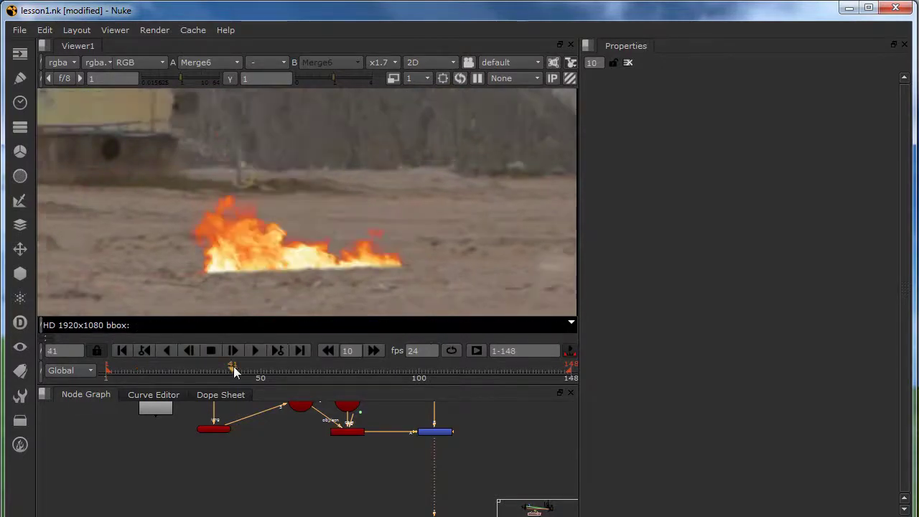
click(331, 366)
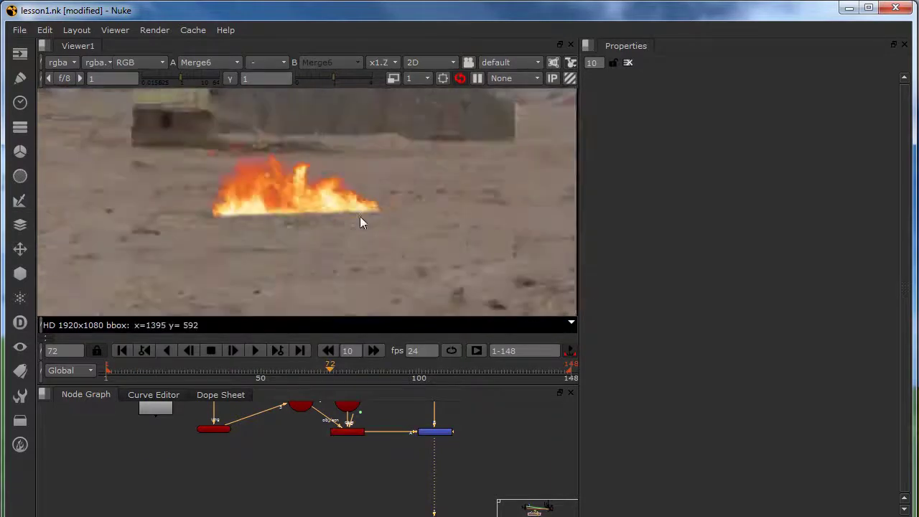
scroll(301, 503, up, 5)
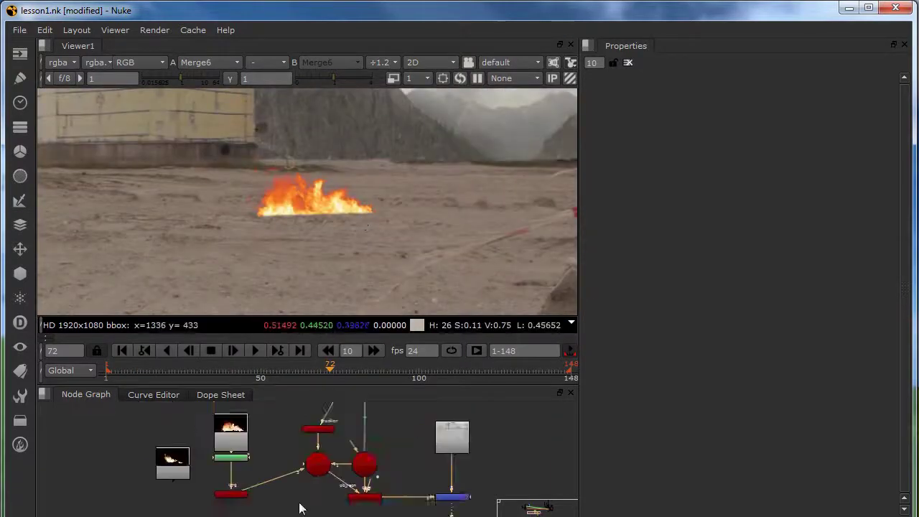
Step: Reset the rotate values of the fire's Card4 node to default
scroll(257, 485, up, 2)
double_click(255, 490)
click(693, 323)
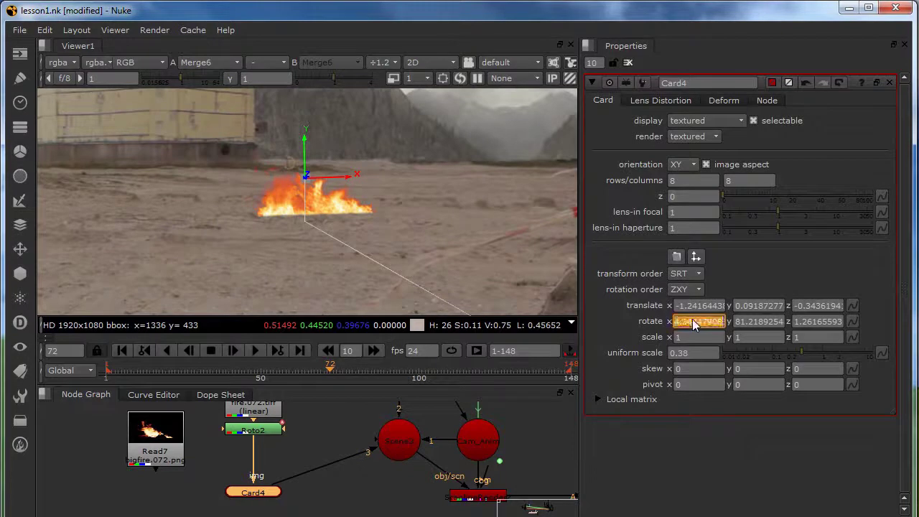
click(851, 321)
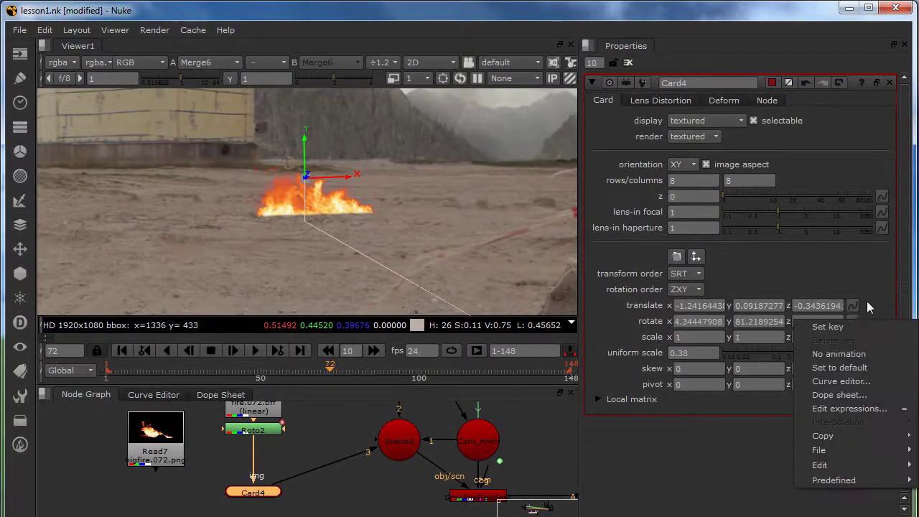
click(854, 368)
click(851, 325)
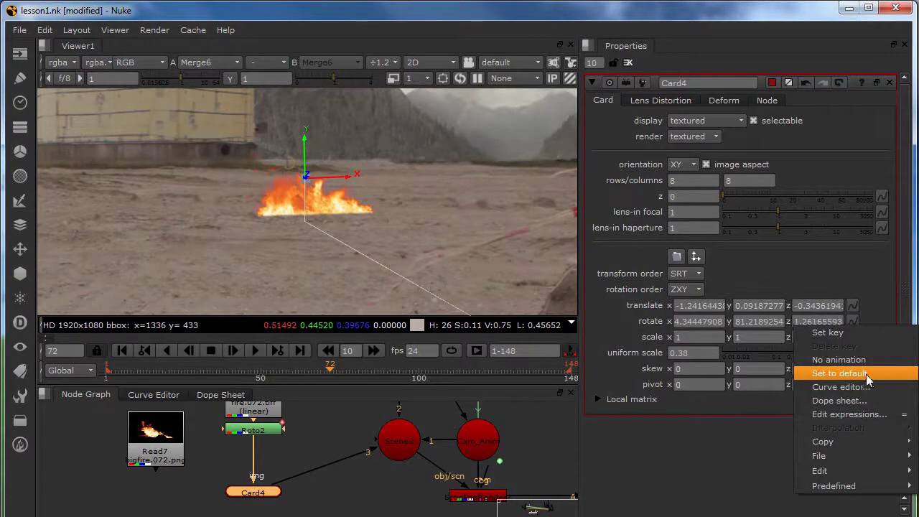
click(870, 372)
Step: View Scene3 in 3D and set Card4's Y rotation to 90
scroll(308, 208, up, 3)
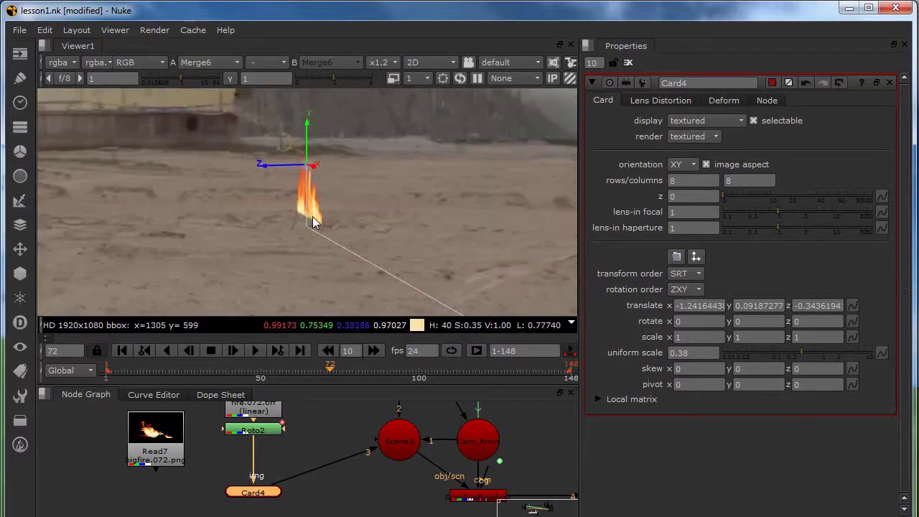
click(377, 435)
key(1)
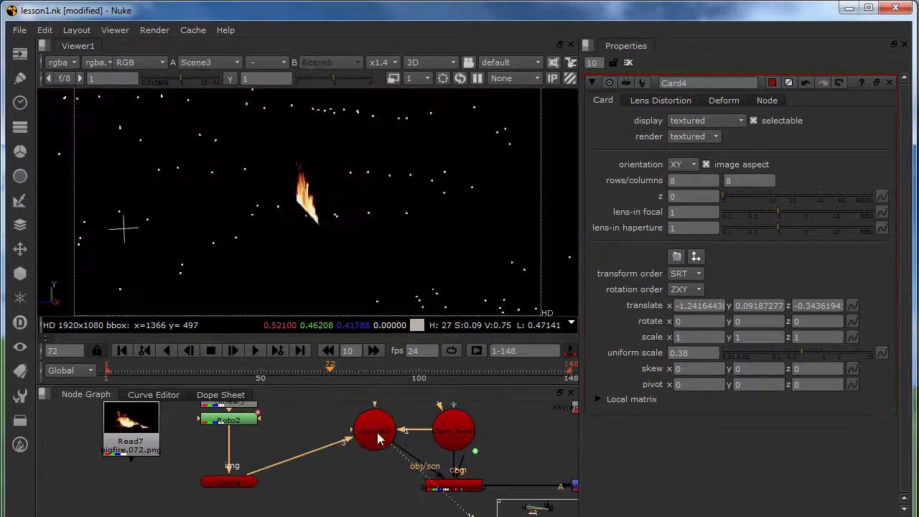
ctrl+drag(312, 224, 293, 266)
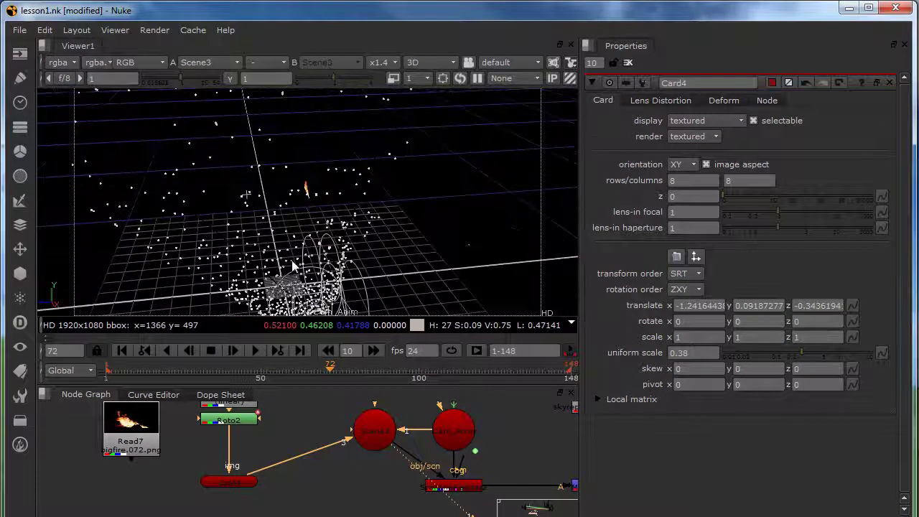
click(304, 200)
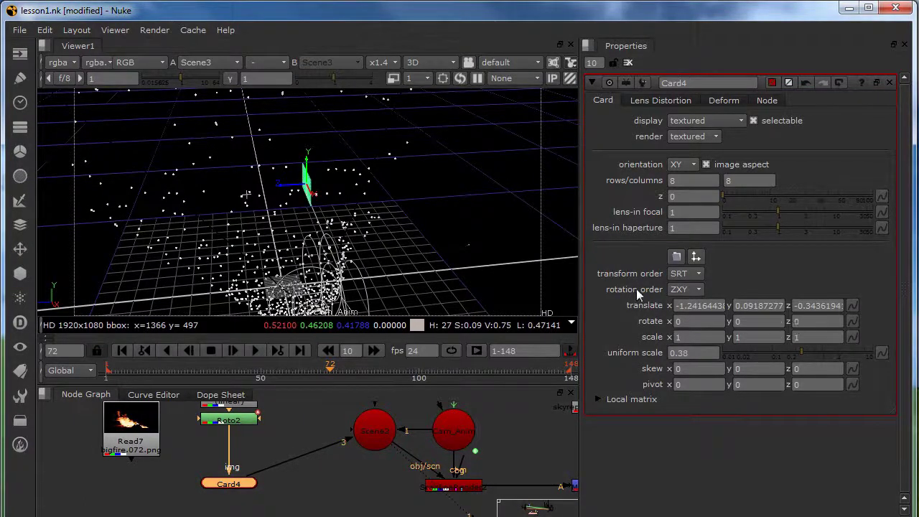
ctrl+drag(287, 203, 636, 241)
drag(748, 320, 733, 322)
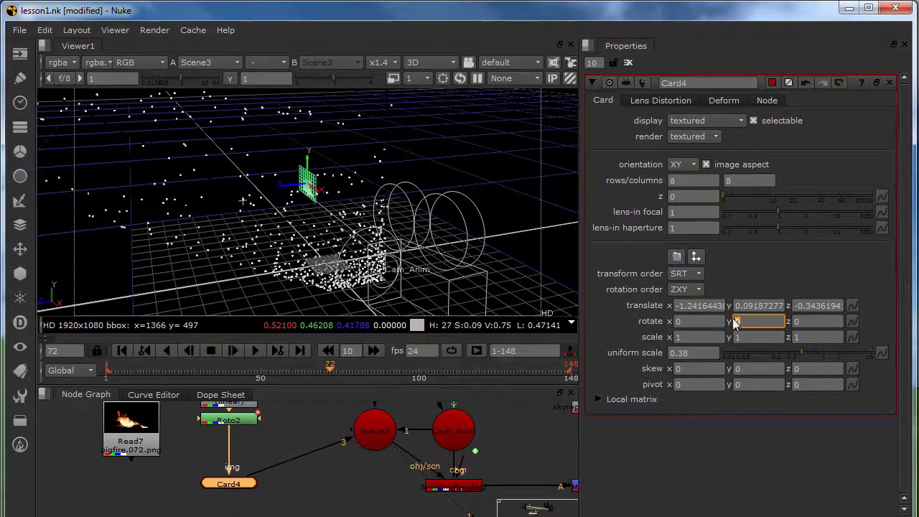
ctrl+drag(383, 180, 502, 245)
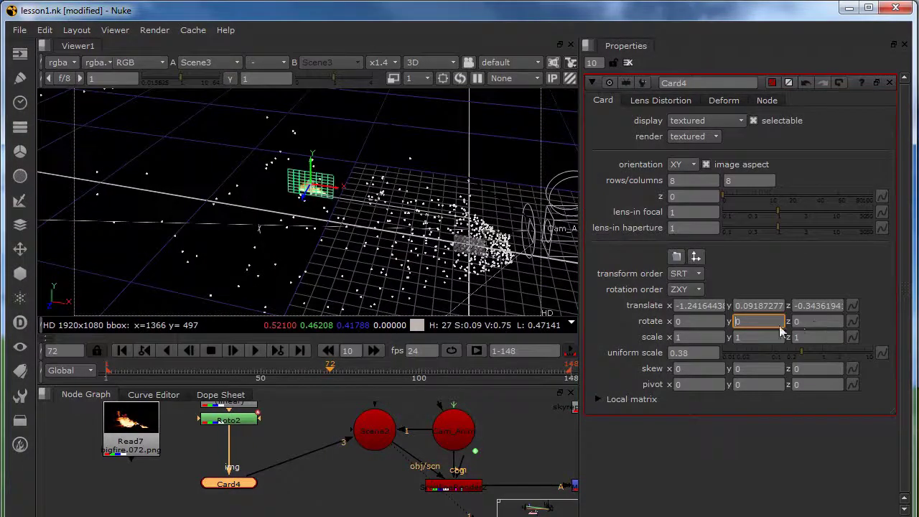
text(90)
key(Return)
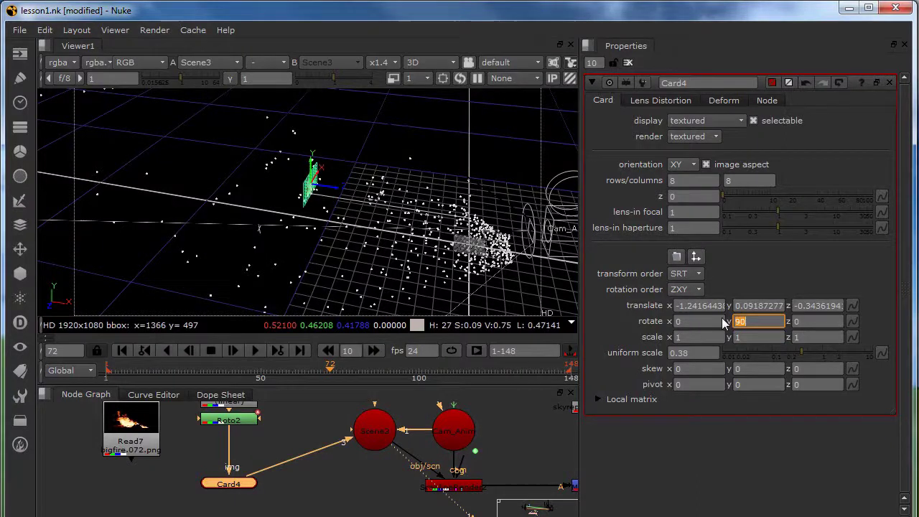
ctrl+drag(394, 176, 370, 195)
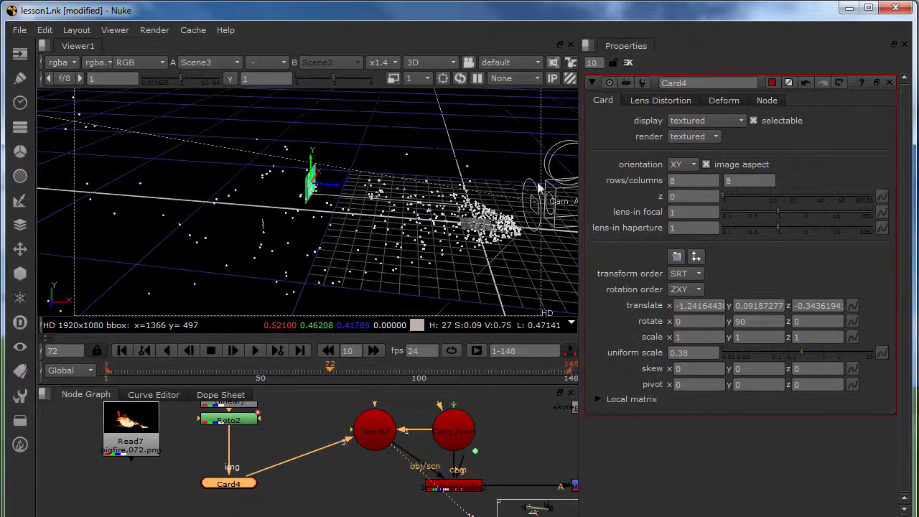
Step: View the Merge6 composite and check the rotated fire card against the ground at frames 41 and 90
middle_drag(463, 455, 339, 401)
click(492, 434)
key(1)
scroll(395, 238, down, 3)
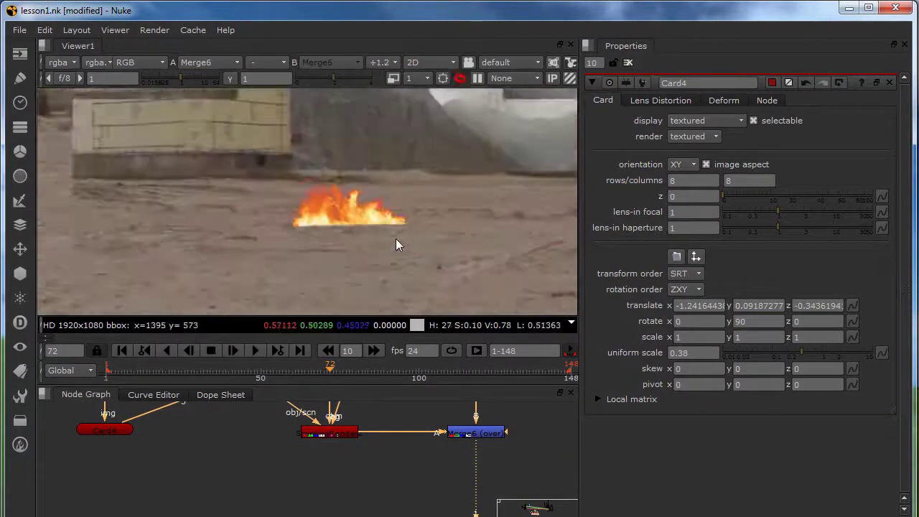
scroll(395, 247, down, 3)
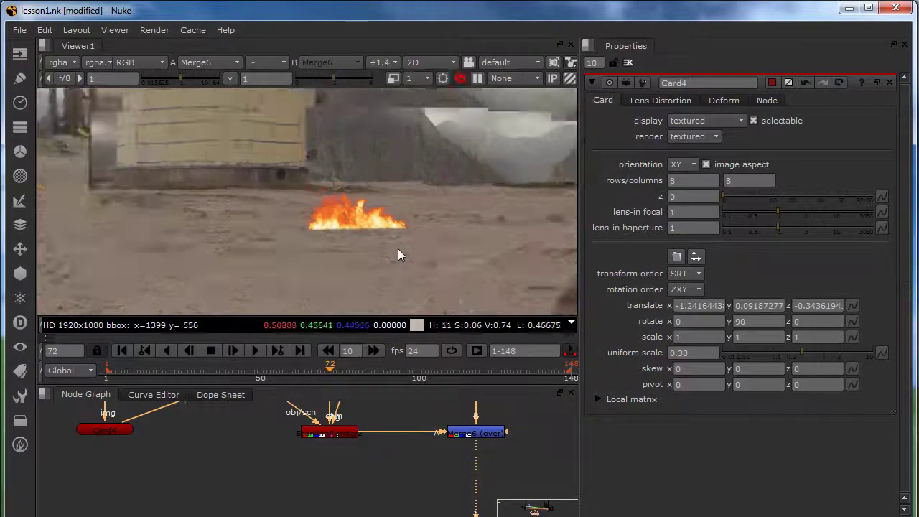
click(229, 368)
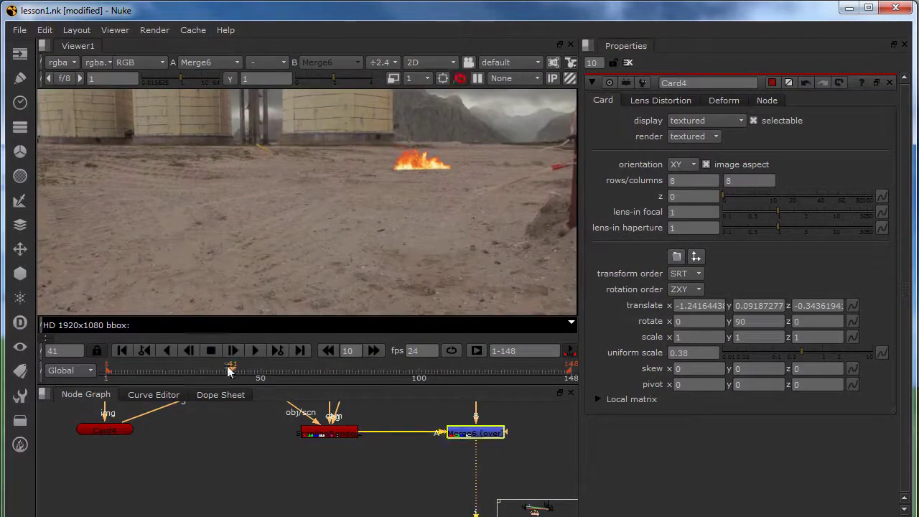
click(388, 374)
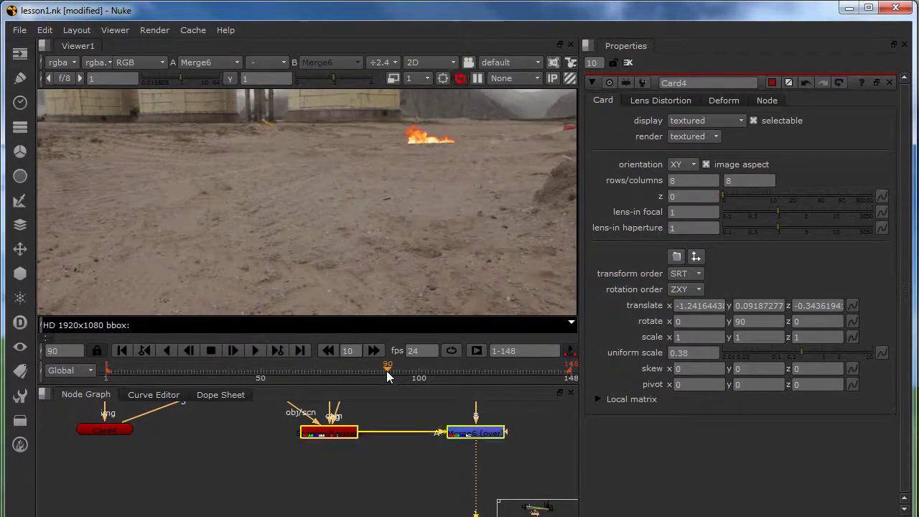
middle_drag(186, 408, 322, 498)
middle_drag(228, 446, 233, 454)
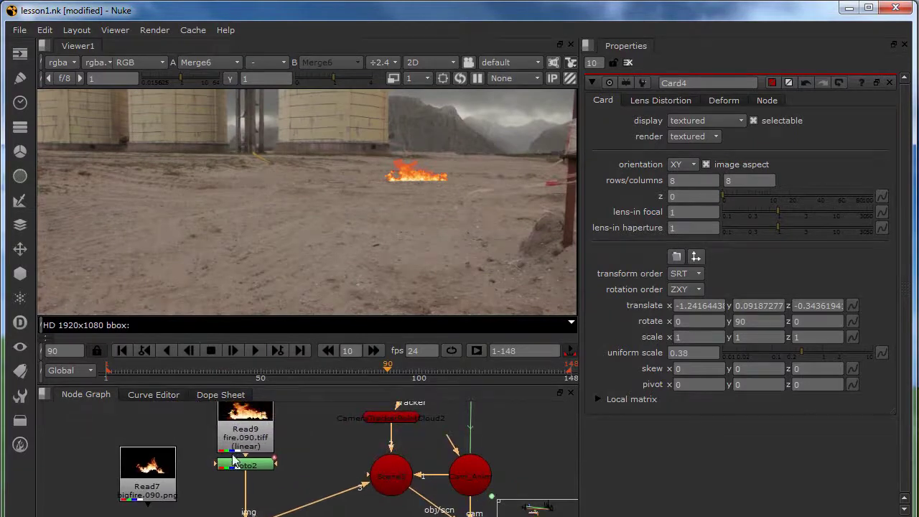
Step: Add a ColorCorrect node after Roto2 on the fire branch and set its master saturation to 0.8
scroll(446, 199, up, 8)
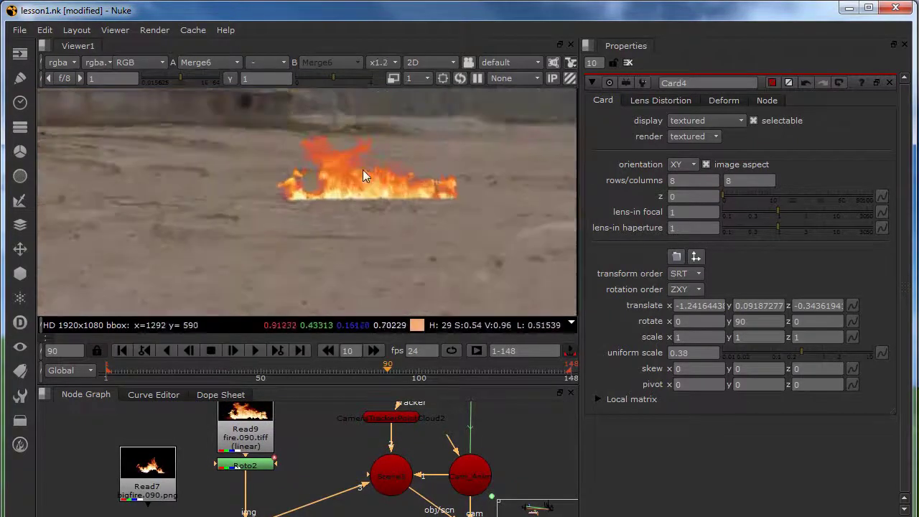
click(246, 466)
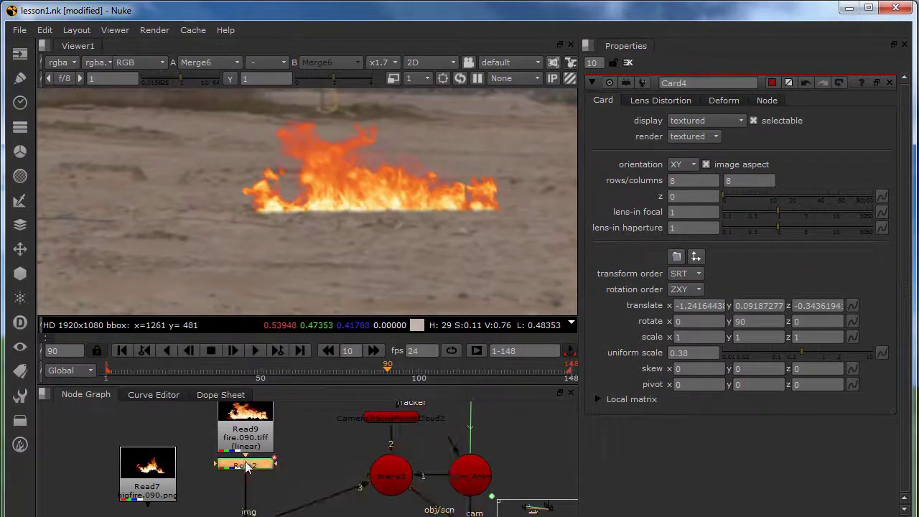
key(c)
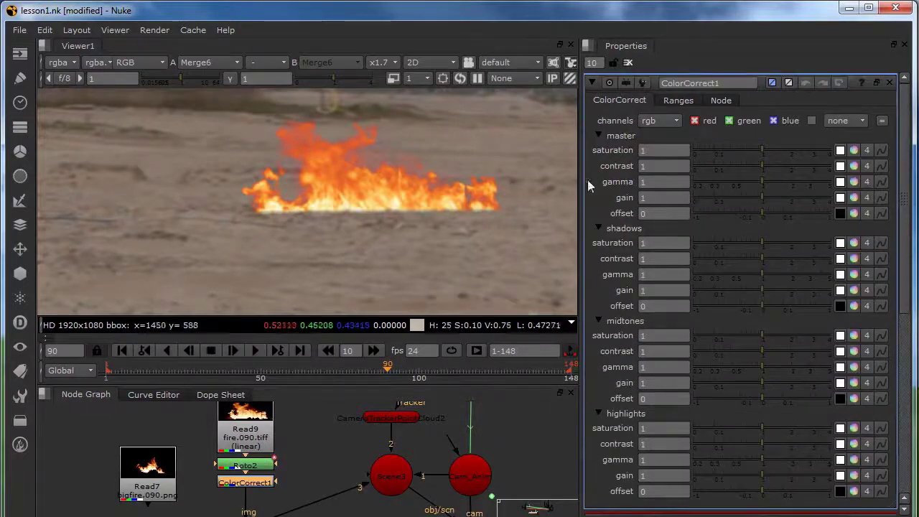
click(644, 152)
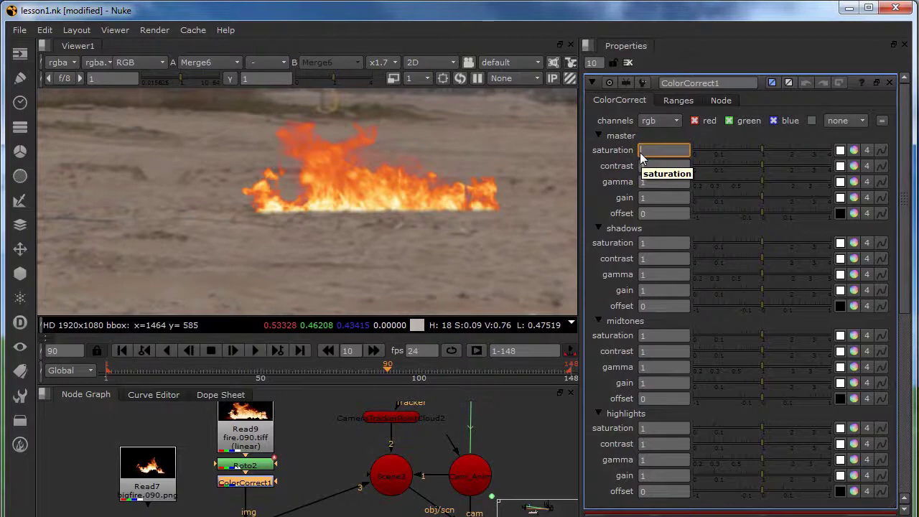
text(.8)
key(Return)
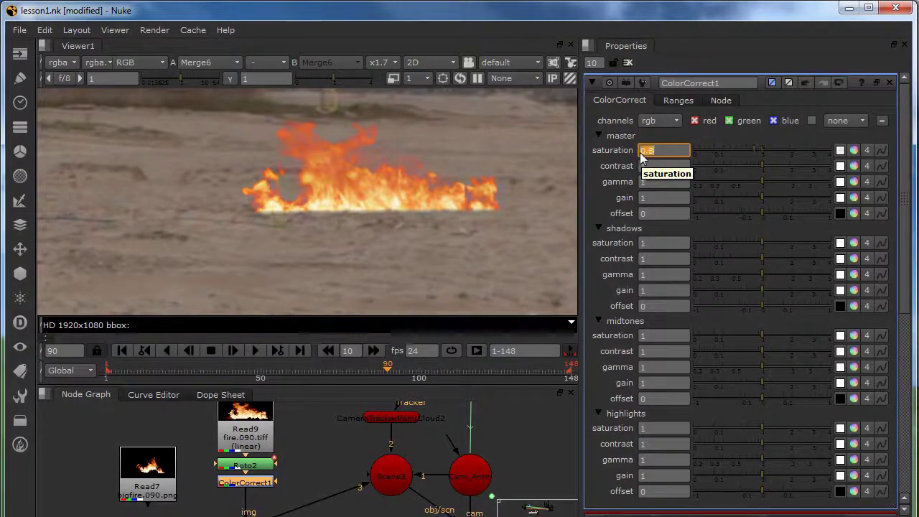
click(348, 427)
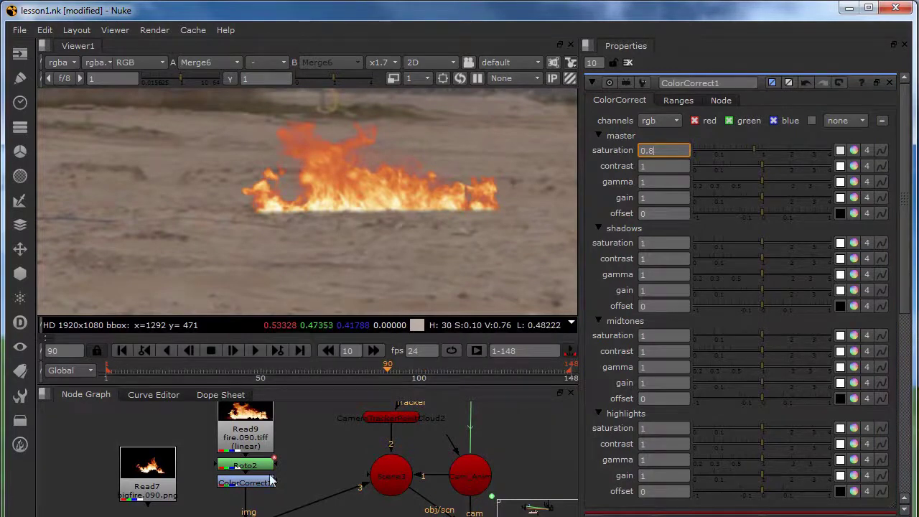
click(244, 484)
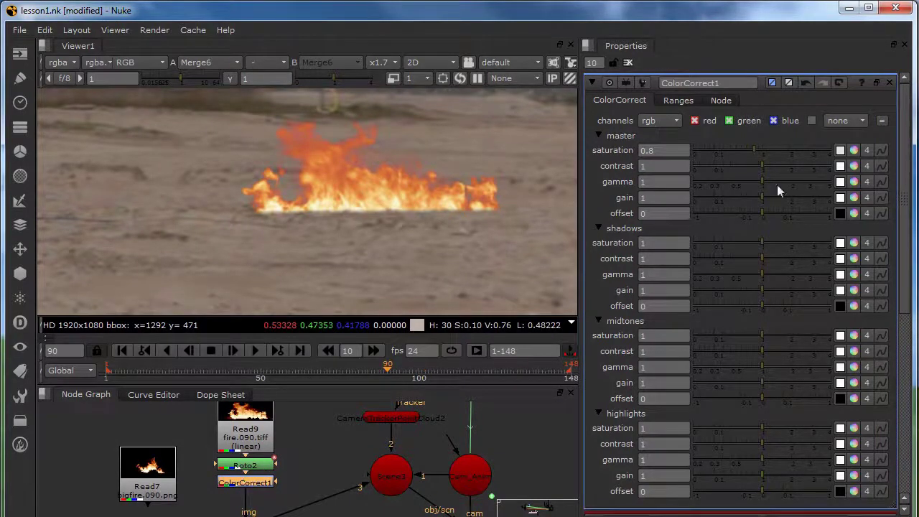
Step: Set ColorCorrect1's master contrast to 0.95 and gamma to 1.02, then compare the fire with the node disabled and enabled
drag(762, 165, 762, 197)
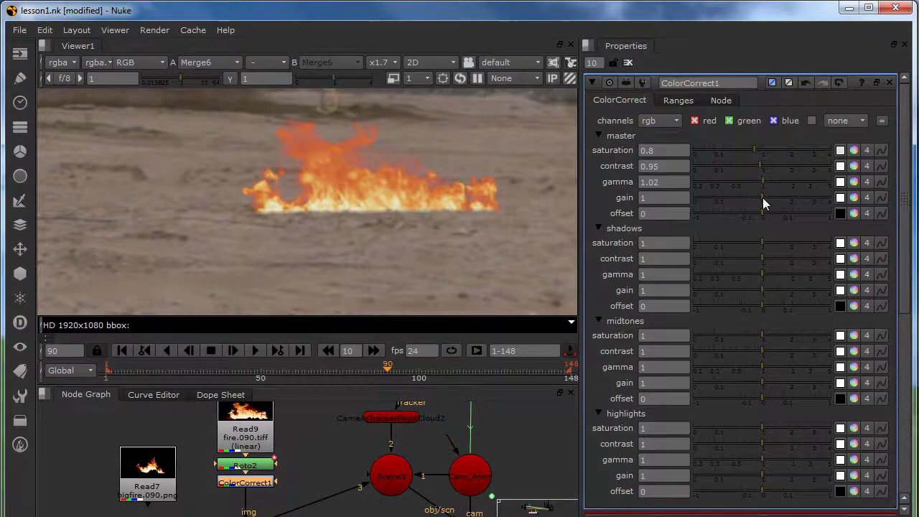
scroll(373, 266, down, 7)
middle_drag(397, 240, 448, 169)
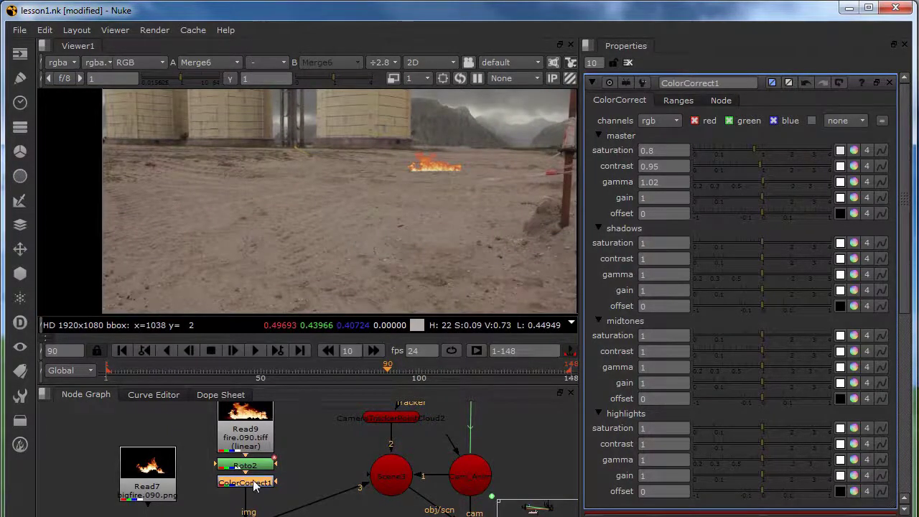
key(d)
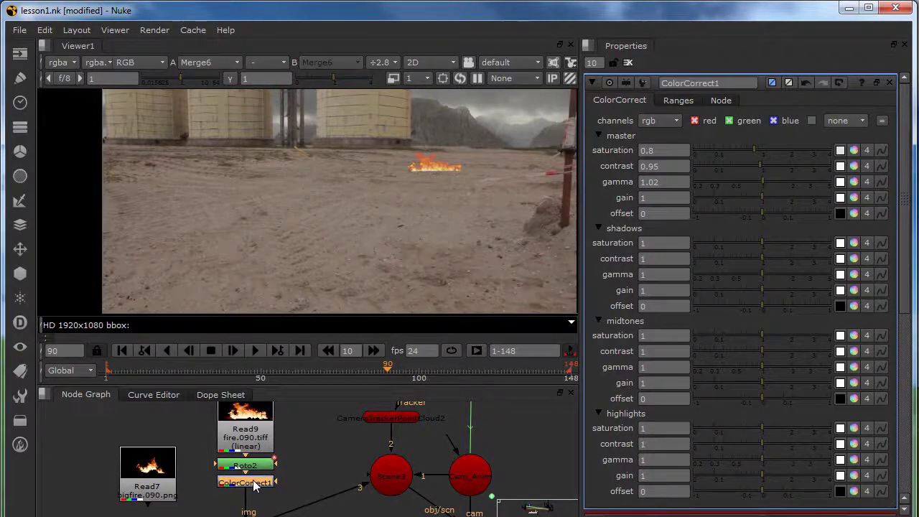
key(d)
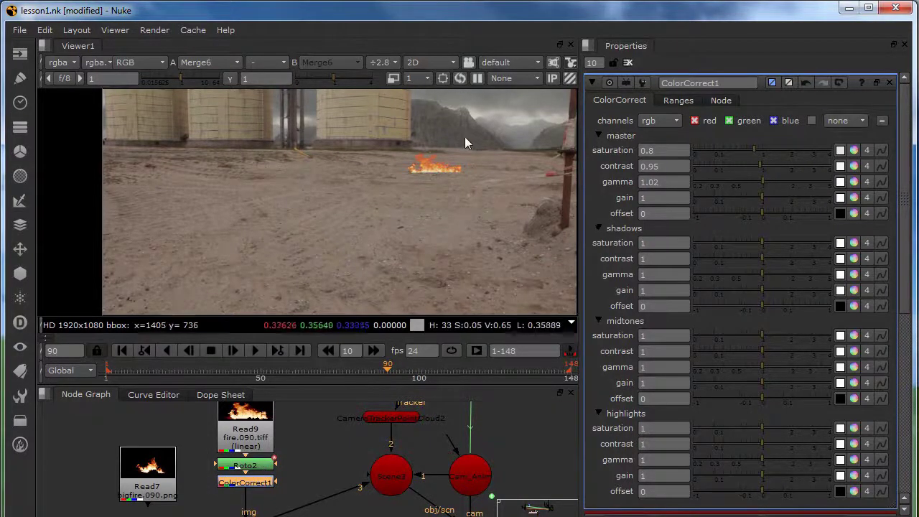
scroll(438, 188, up, 4)
scroll(448, 187, down, 5)
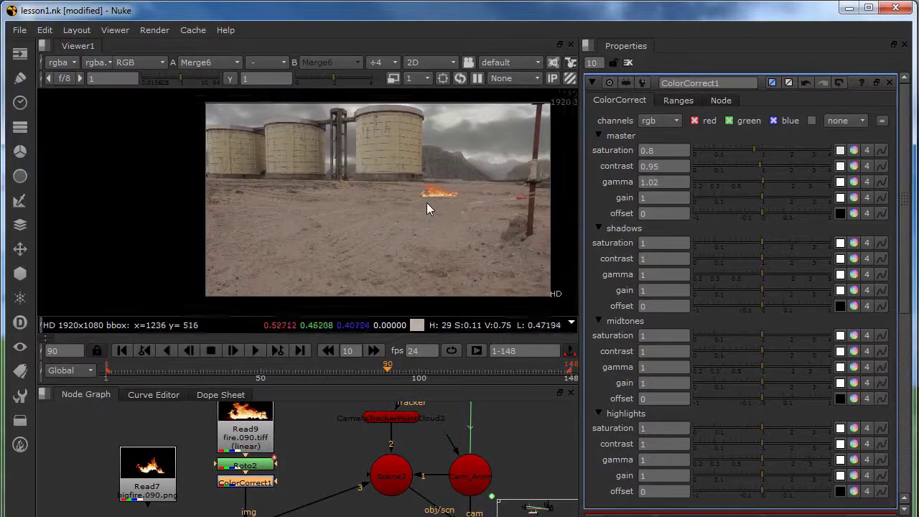
Step: Add a Glow node after ColorCorrect1 with size 100 and brightness 0.35
scroll(431, 197, up, 6)
key(Tab)
text(glo)
click(229, 496)
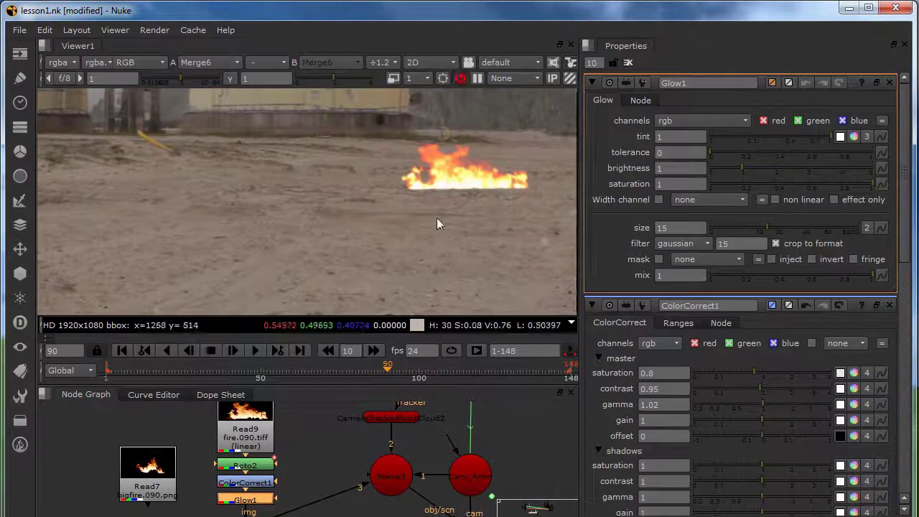
scroll(437, 218, up, 5)
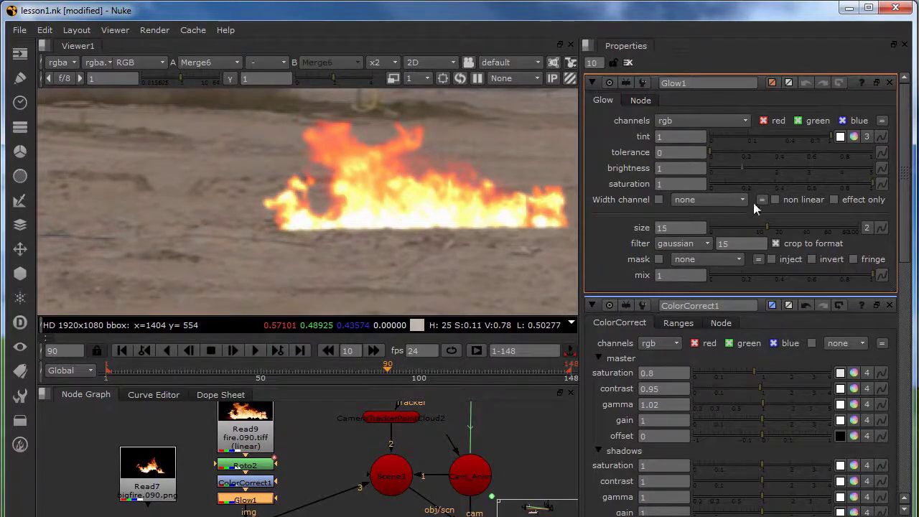
drag(764, 225, 861, 227)
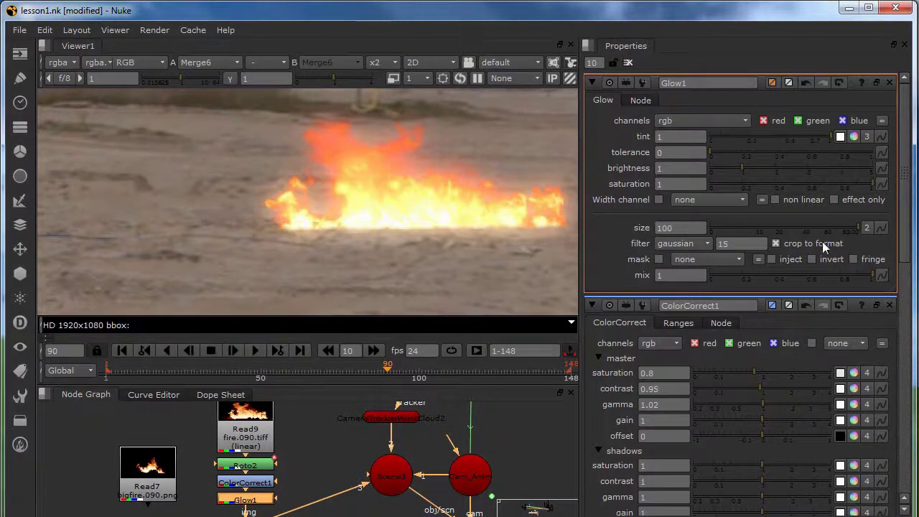
scroll(452, 208, down, 3)
drag(744, 169, 721, 166)
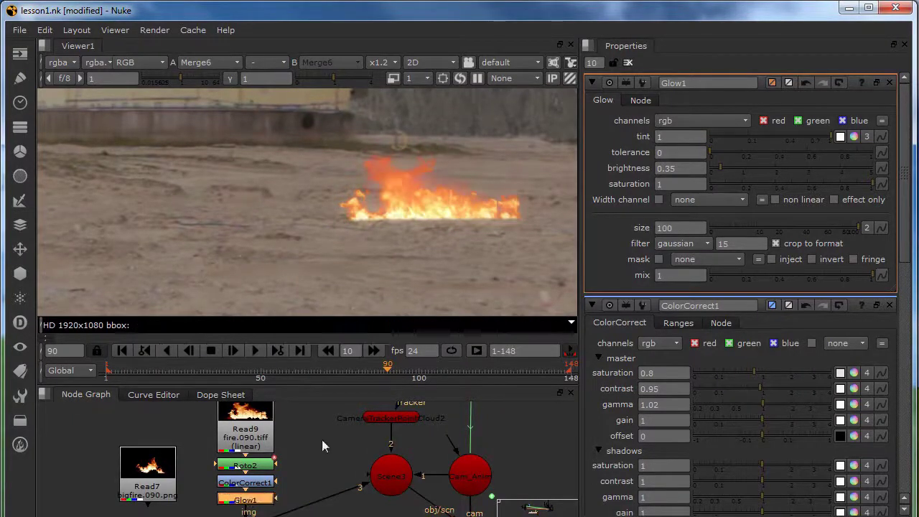
Step: Check the glowing fire in the Merge6 composite close up and at frames 70 and 147
scroll(409, 215, up, 4)
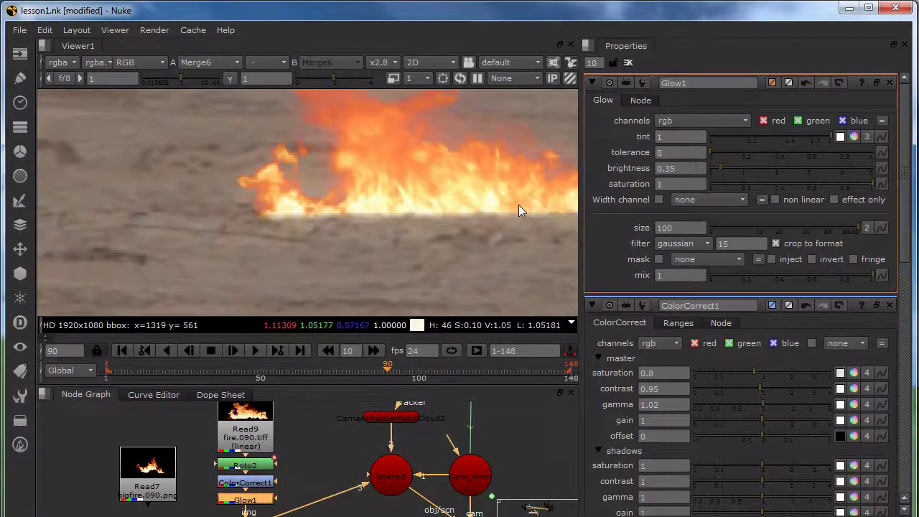
scroll(468, 225, down, 6)
middle_drag(459, 243, 377, 196)
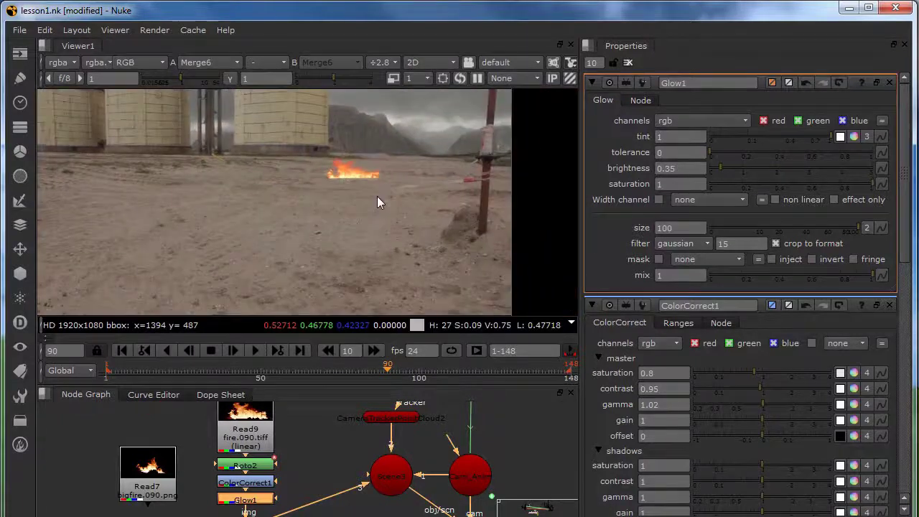
drag(242, 369, 325, 366)
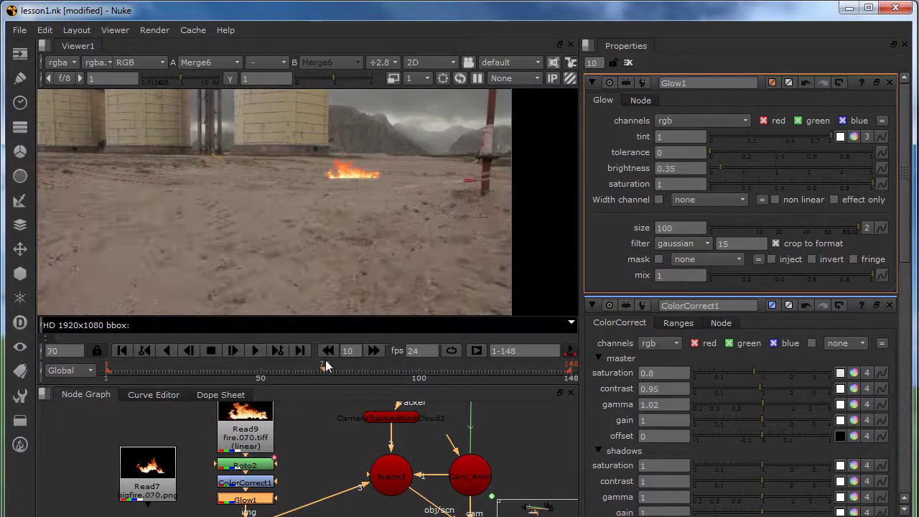
drag(444, 363, 568, 367)
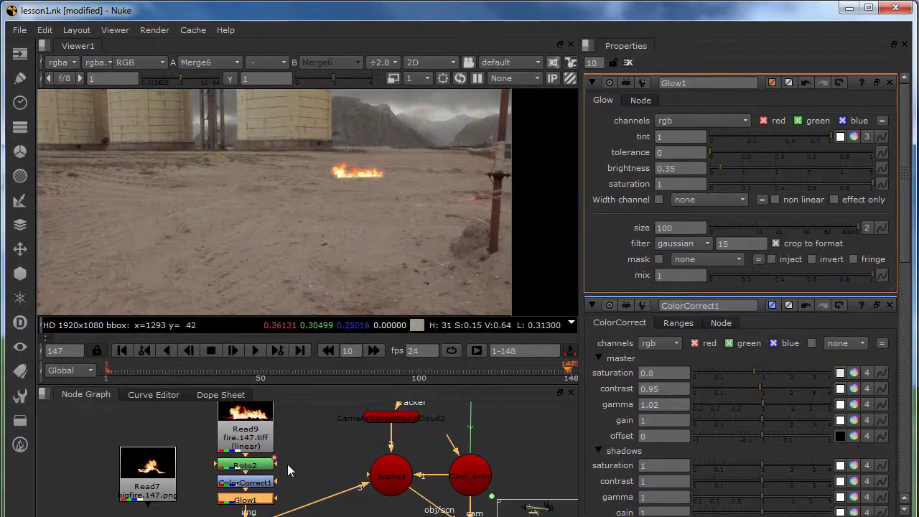
middle_drag(384, 188, 399, 205)
scroll(400, 205, up, 3)
drag(270, 516, 302, 516)
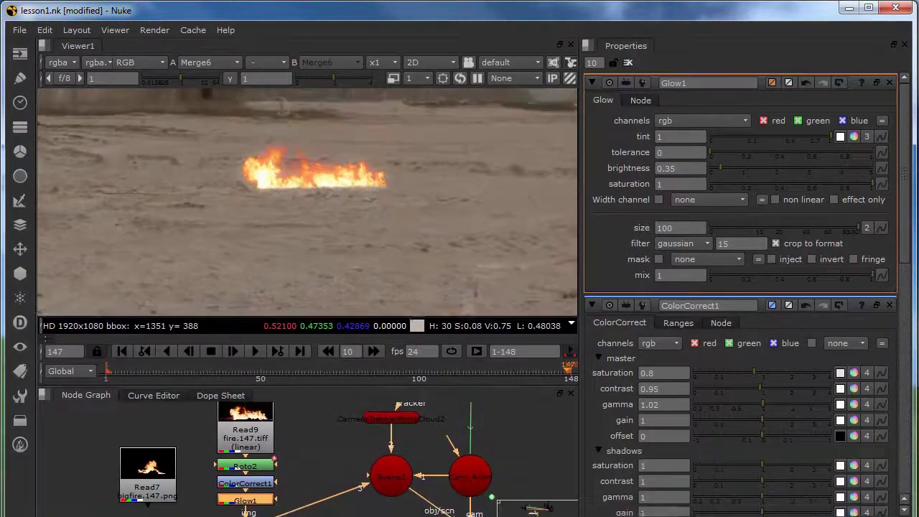
Step: Add a LightWrap node below the fire's ScanlineRender and connect its A input to the render
scroll(303, 435, down, 6)
scroll(266, 464, up, 4)
click(311, 478)
key(Tab)
text(lig)
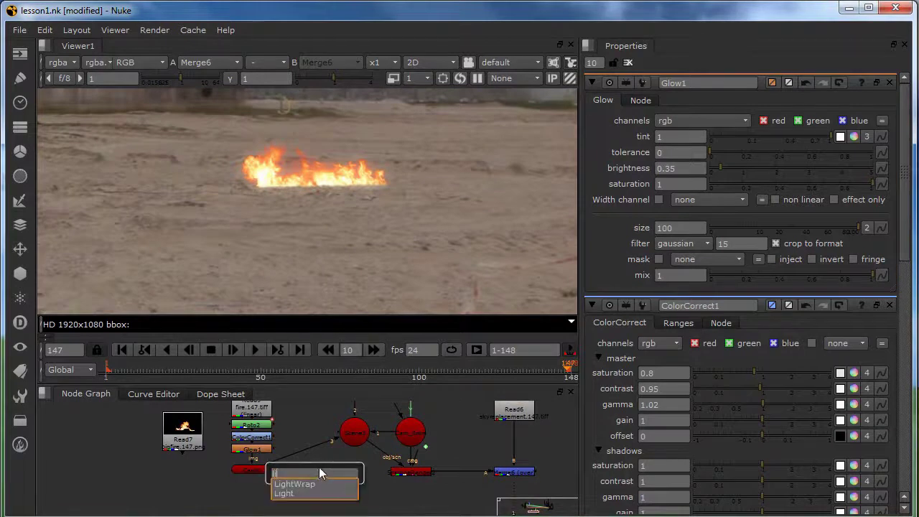
click(313, 486)
drag(321, 472, 414, 491)
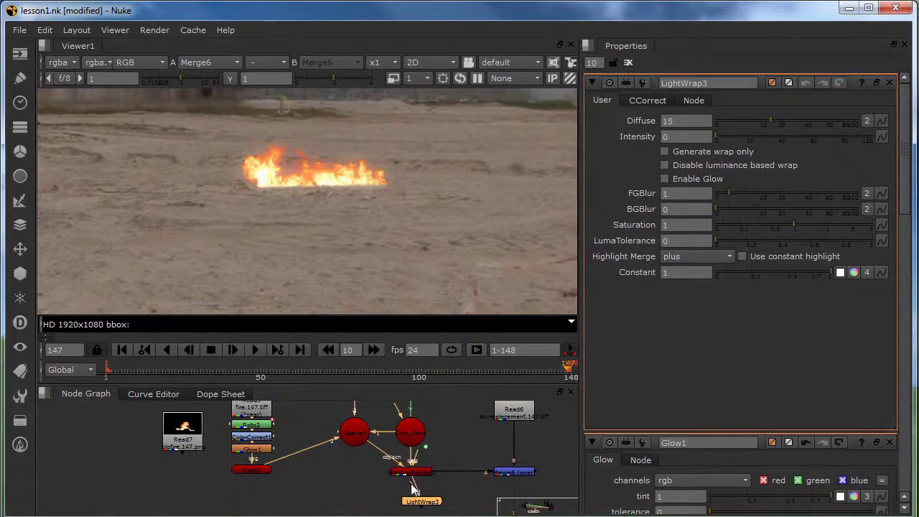
Step: Connect LightWrap3's B input to the Read6 sky-replacement footage and view the LightWrap3 output
click(405, 476)
key(1)
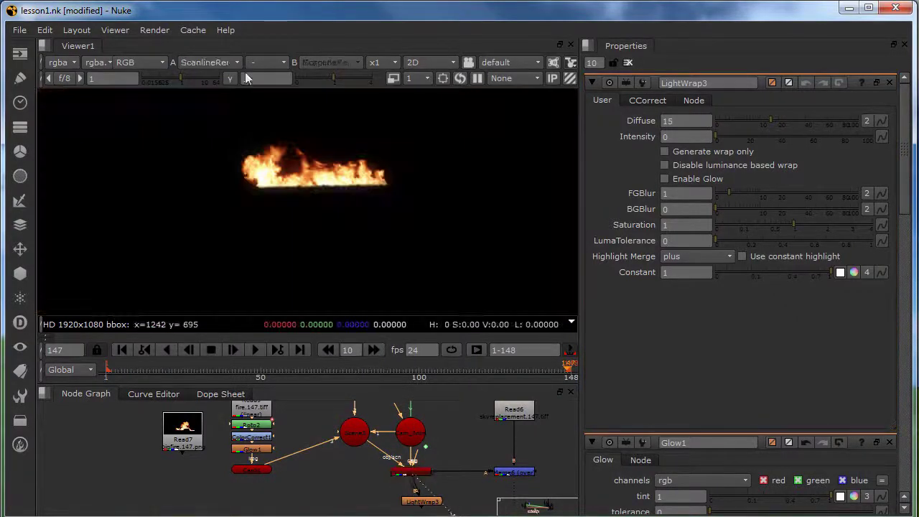
drag(439, 494, 422, 503)
key(1)
click(422, 508)
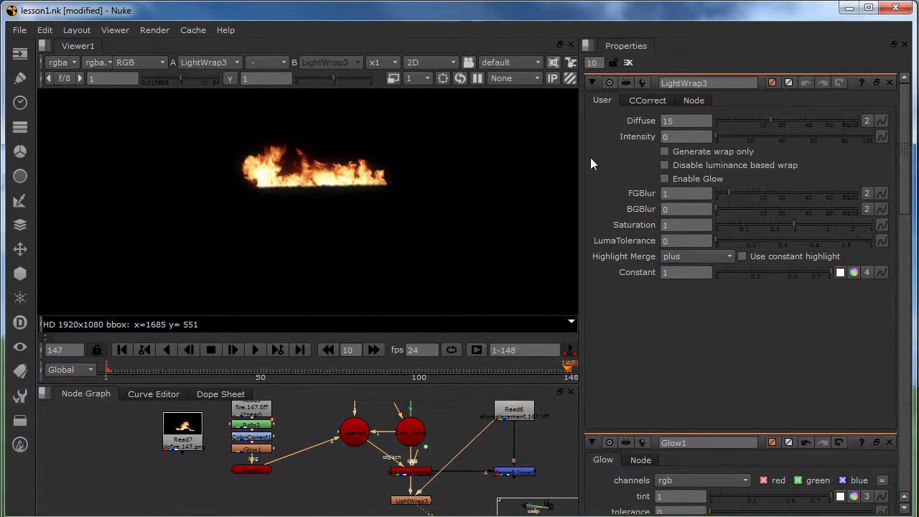
Step: Make LightWrap3 generate the wrap only and set its intensity to 9
click(664, 151)
drag(715, 136, 729, 133)
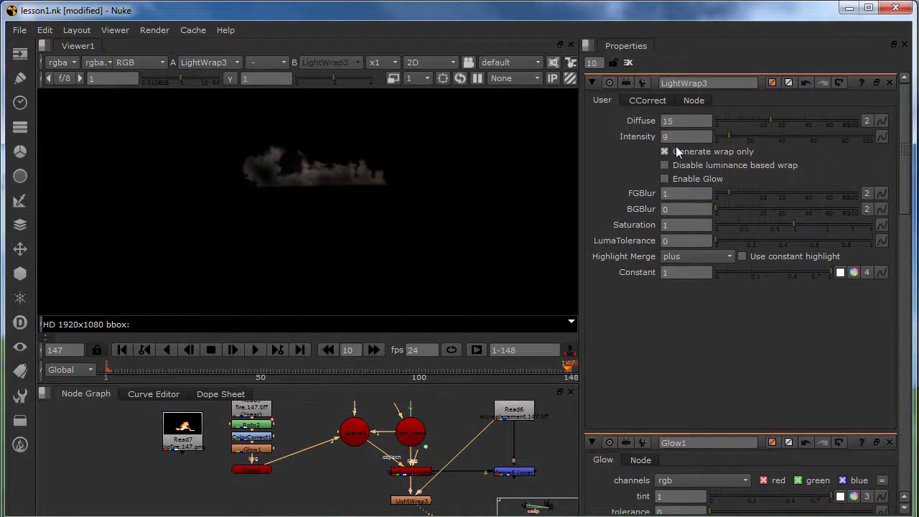
middle_drag(330, 188, 347, 194)
Step: Merge LightWrap3 onto the Merge6 composite with a Merge node set to plus, and view the result
middle_drag(454, 491, 431, 454)
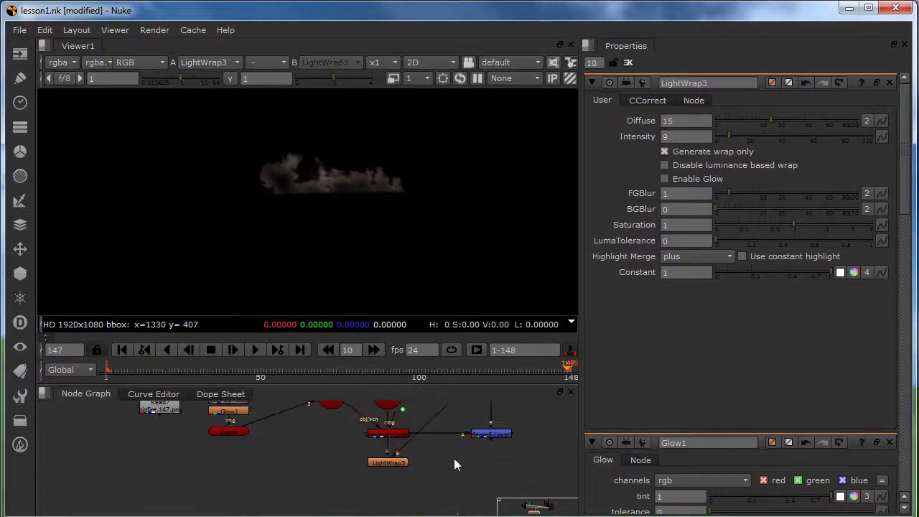
key(m)
drag(462, 460, 495, 463)
click(682, 120)
click(672, 351)
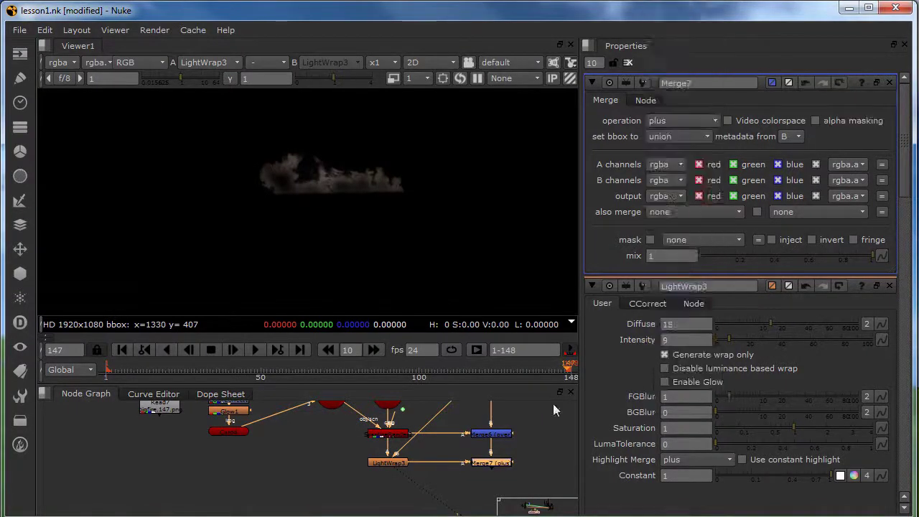
key(1)
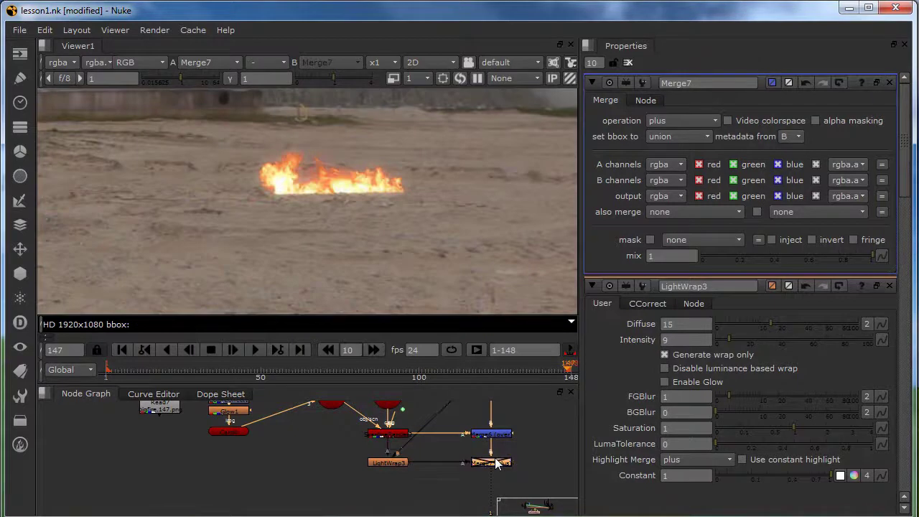
Step: Set Merge7's mix to 0.4 and inspect the fire's edges close up and in the full frame
scroll(326, 180, up, 5)
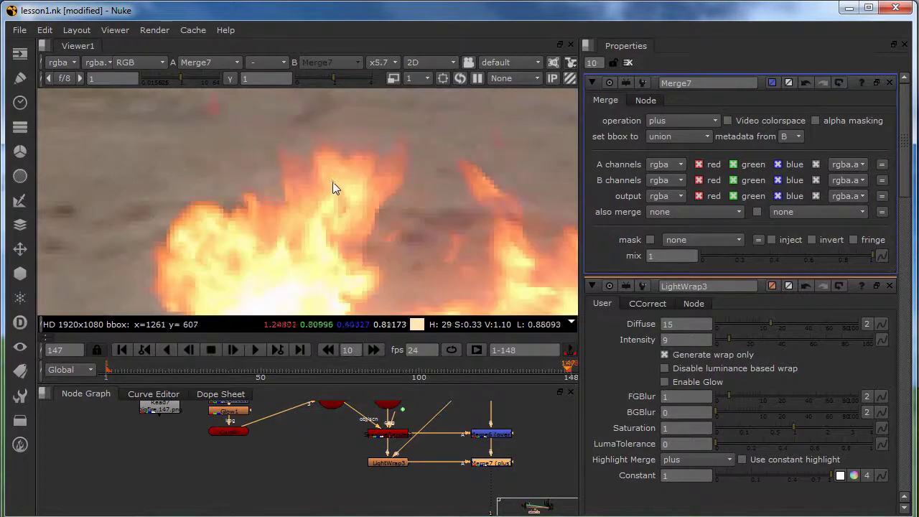
scroll(396, 232, down, 4)
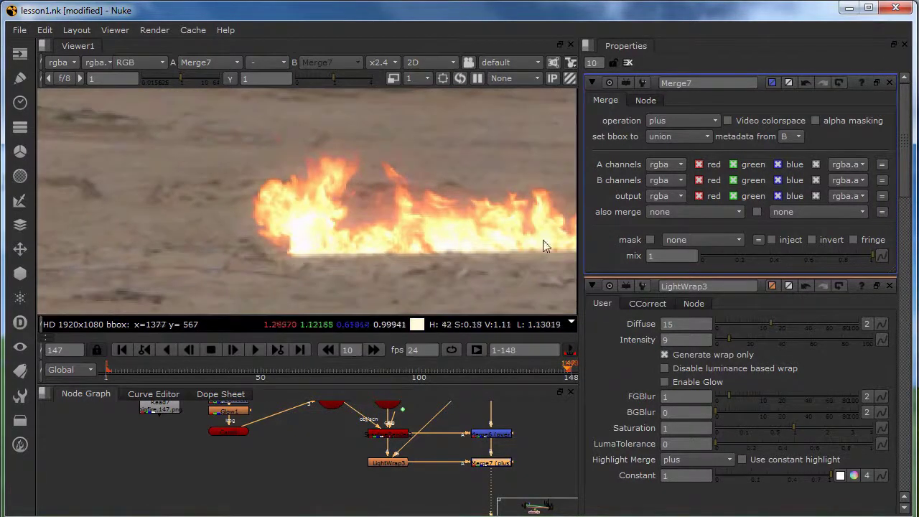
click(771, 255)
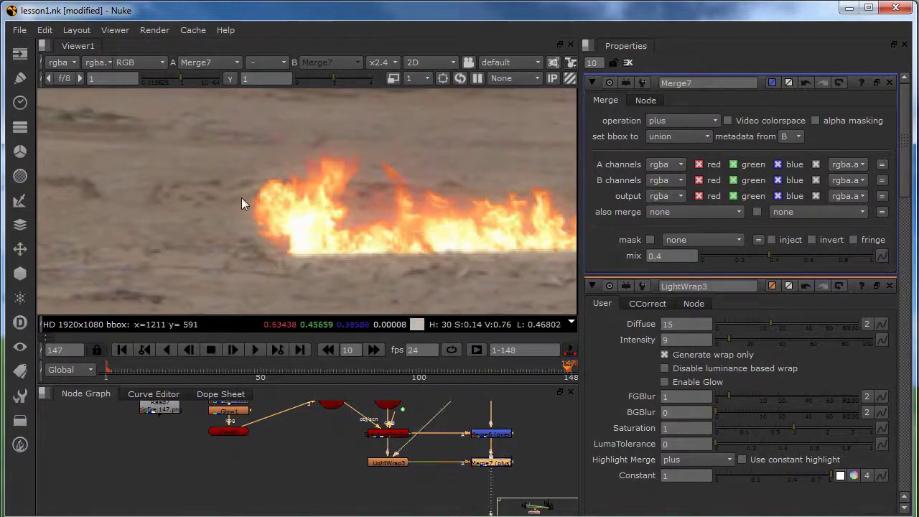
scroll(241, 197, up, 3)
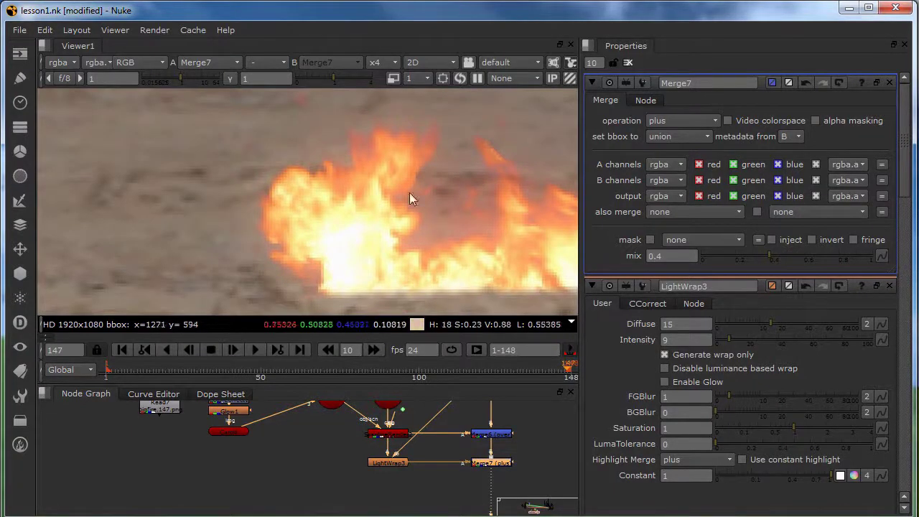
scroll(443, 206, down, 5)
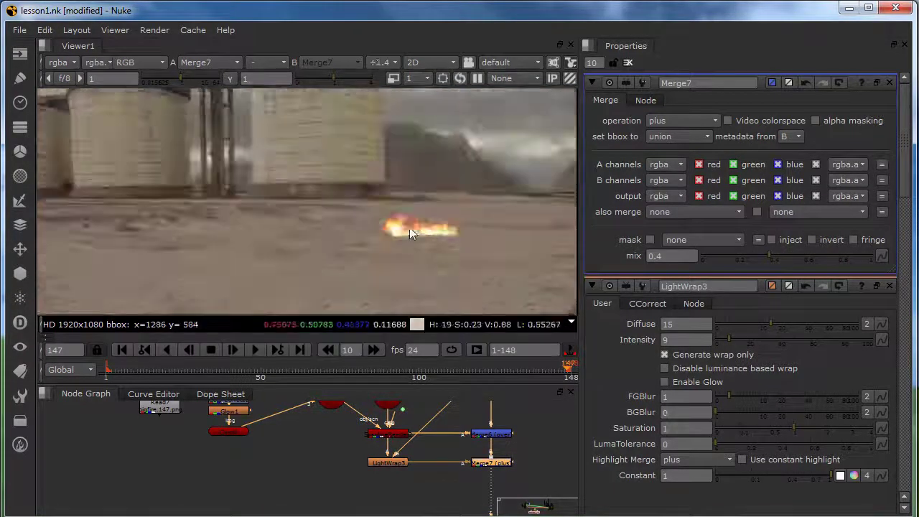
scroll(412, 229, down, 3)
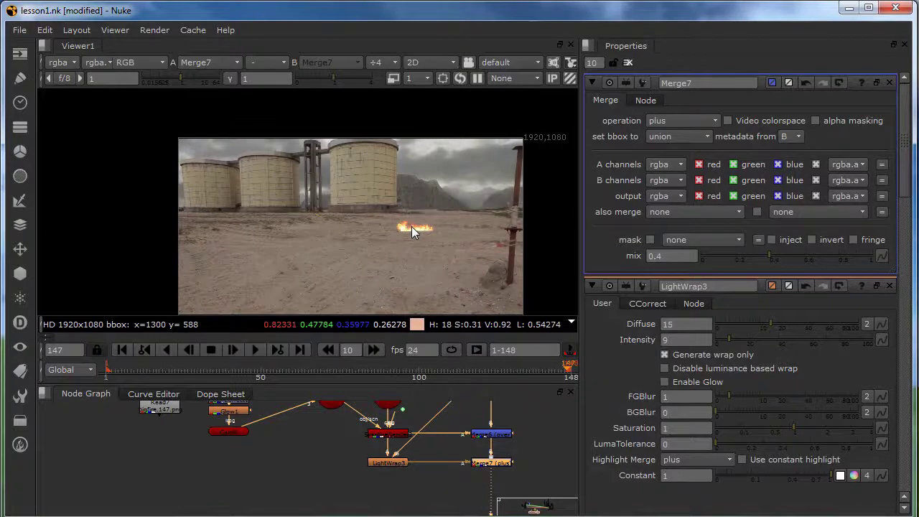
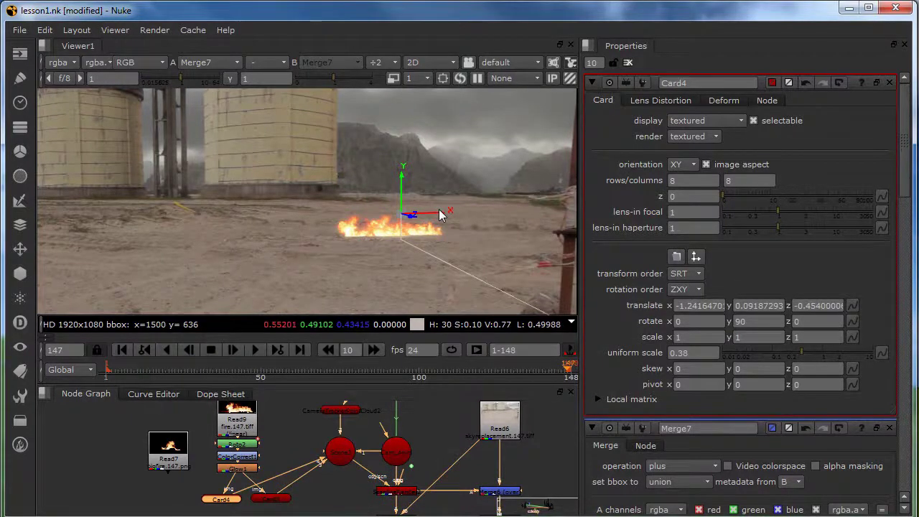
Step: View Scene3 in 3D, enlarge Card4 to a uniform scale of 0.54 and raise it to Y 0.119
click(346, 451)
key(1)
ctrl+drag(359, 241, 309, 251)
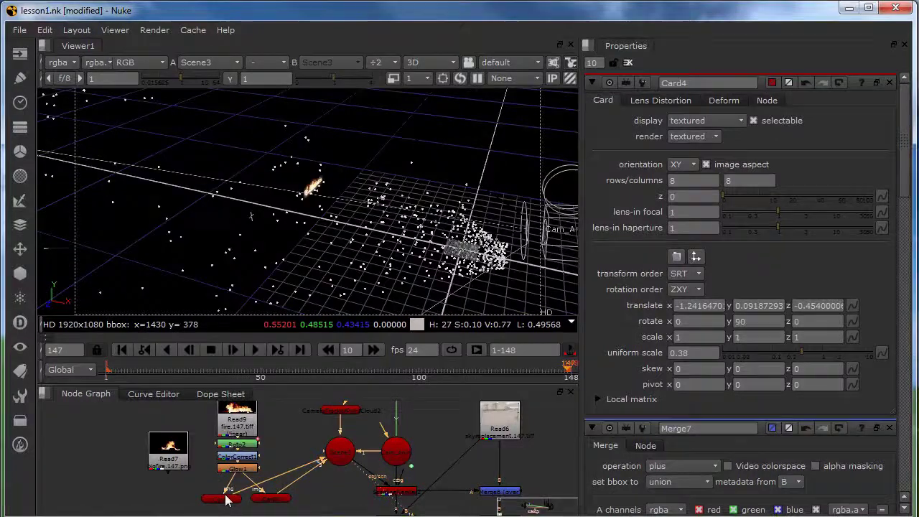
click(222, 498)
key(f)
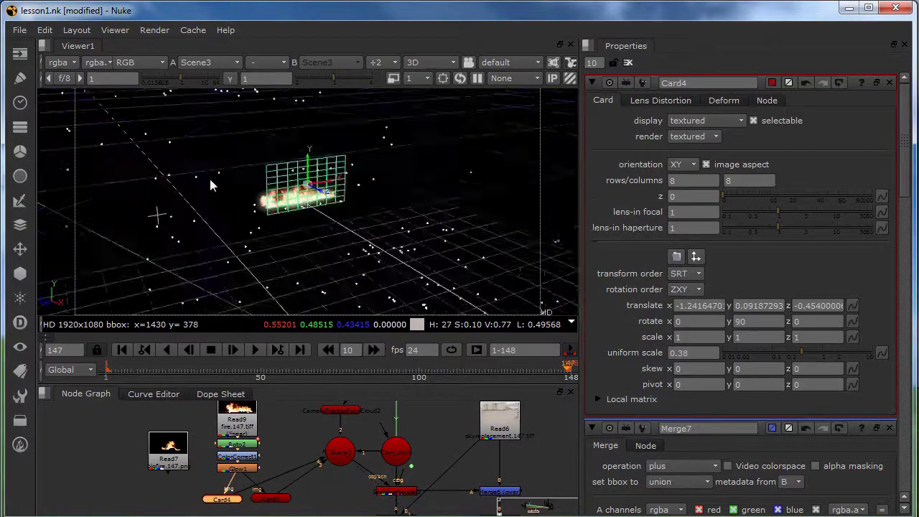
mouse_move(333, 185)
ctrl+mouse_down()
mouse_move(364, 198)
mouse_move(346, 191)
ctrl+mouse_up()
drag(798, 346, 808, 346)
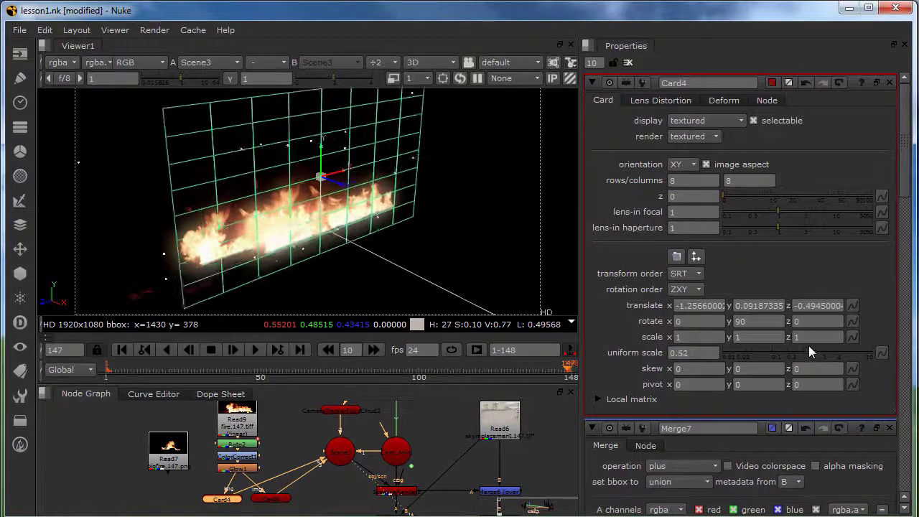
drag(321, 150, 318, 132)
ctrl+drag(287, 193, 373, 183)
Step: Insert a Retime node between Glow1 and Card4 and set its speed to 1.1
click(198, 470)
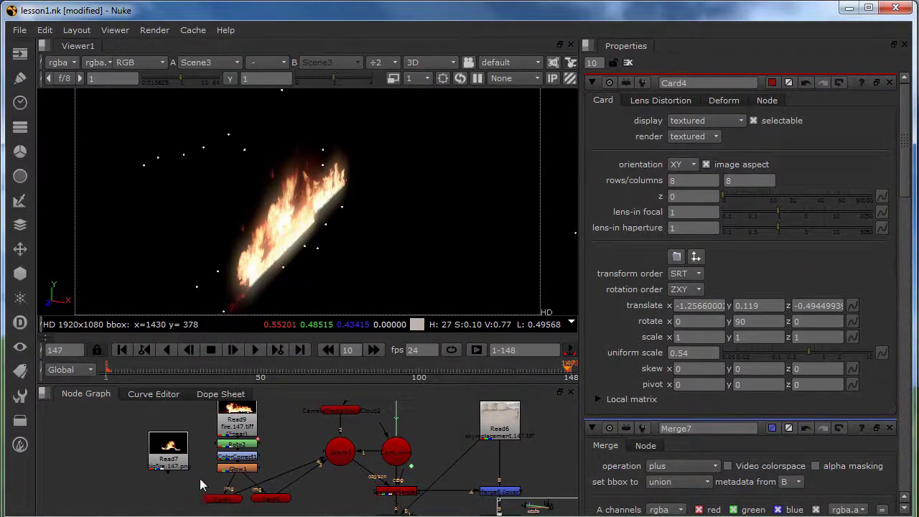
key(Tab)
text(re)
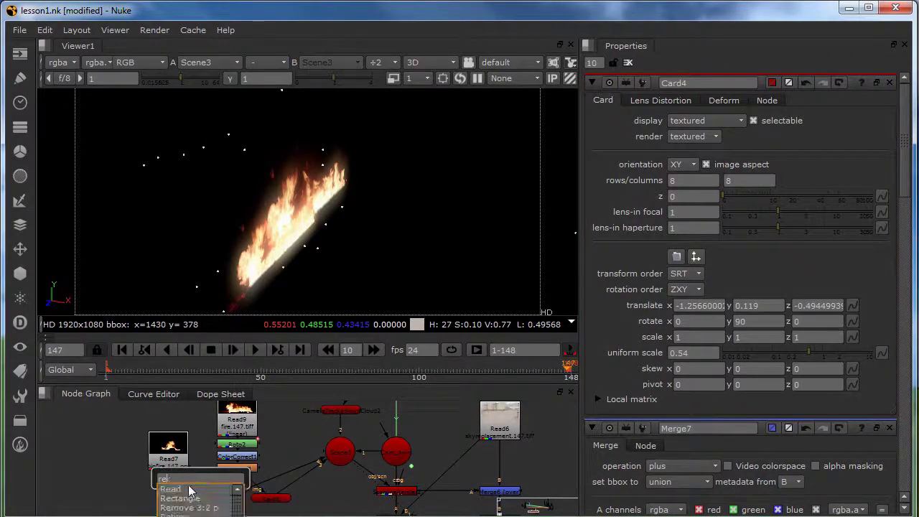
text(time)
key(Return)
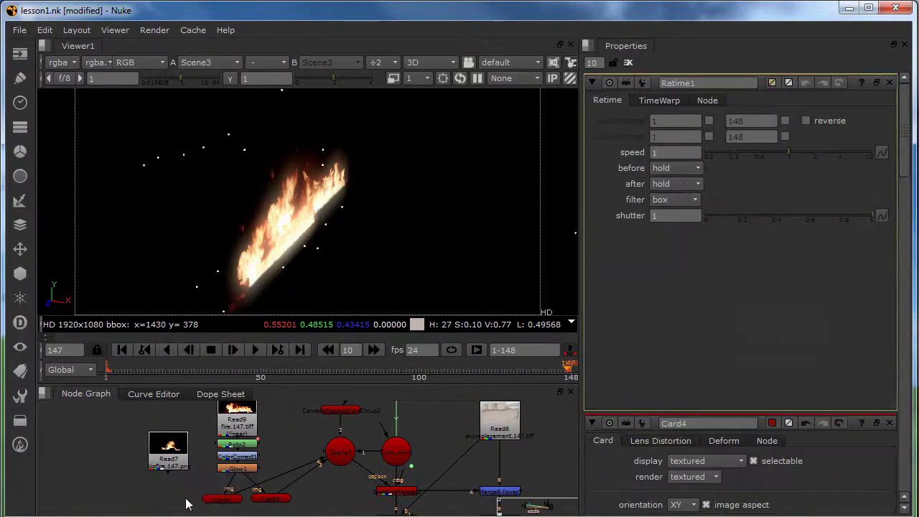
drag(192, 490, 224, 490)
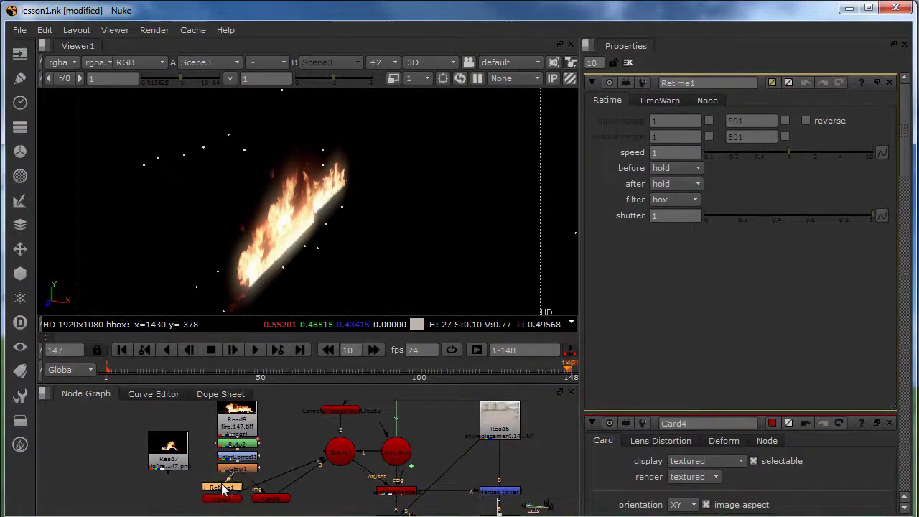
click(658, 154)
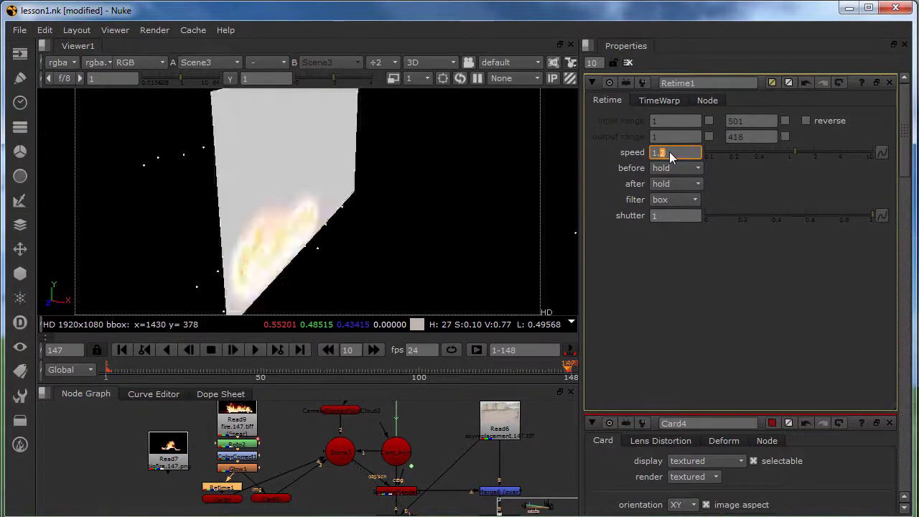
click(319, 501)
Step: View the Merge7 output and inspect the enlarged, retimed fire close up
mouse_move(402, 476)
middle_down()
mouse_move(349, 455)
mouse_move(392, 461)
middle_up()
click(434, 472)
key(1)
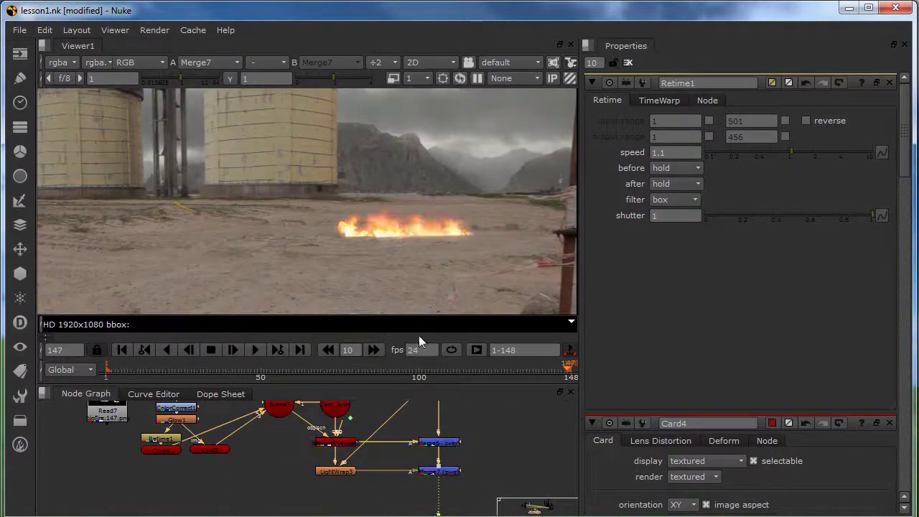
scroll(404, 223, up, 3)
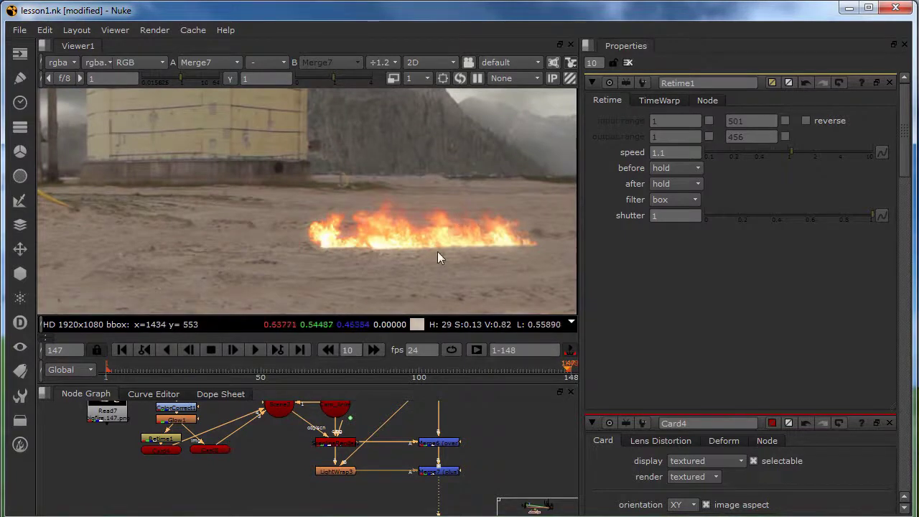
Step: Add a Saturation node after Glow1 and lower the fire's saturation to 0.7
middle_drag(140, 467, 161, 500)
drag(203, 453, 205, 427)
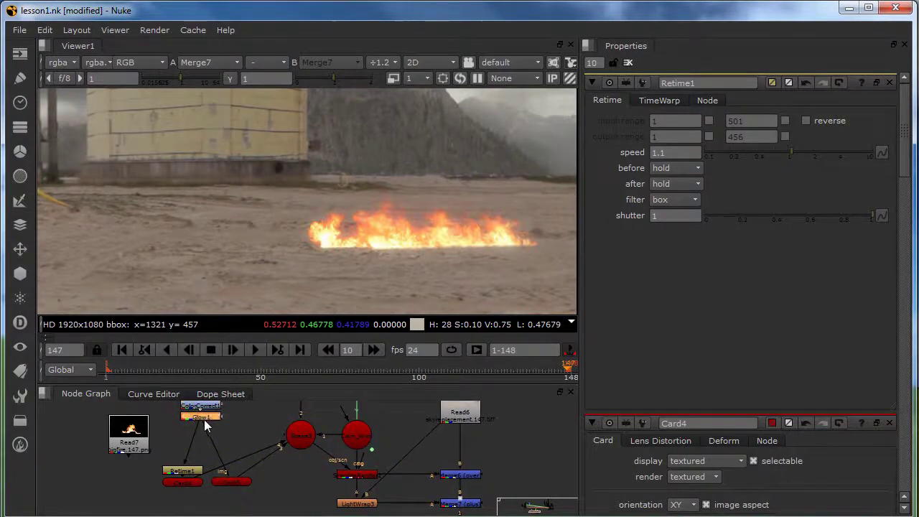
key(Tab)
text(sat)
key(Return)
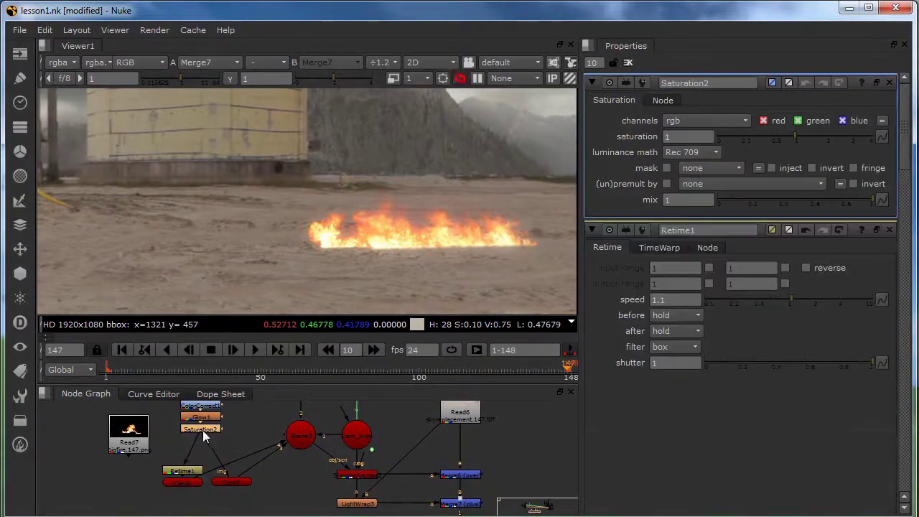
mouse_move(795, 138)
mouse_down()
mouse_move(768, 135)
mouse_move(782, 134)
mouse_up()
scroll(438, 265, down, 3)
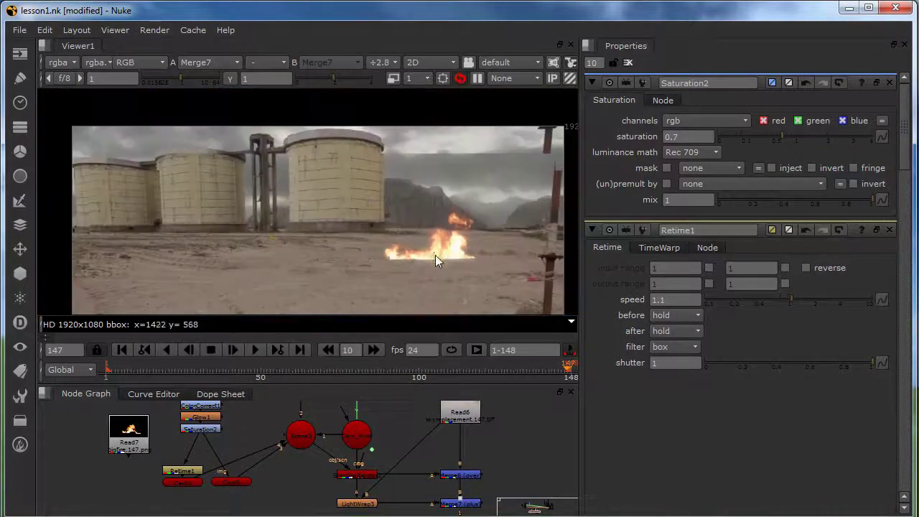
scroll(435, 209, up, 6)
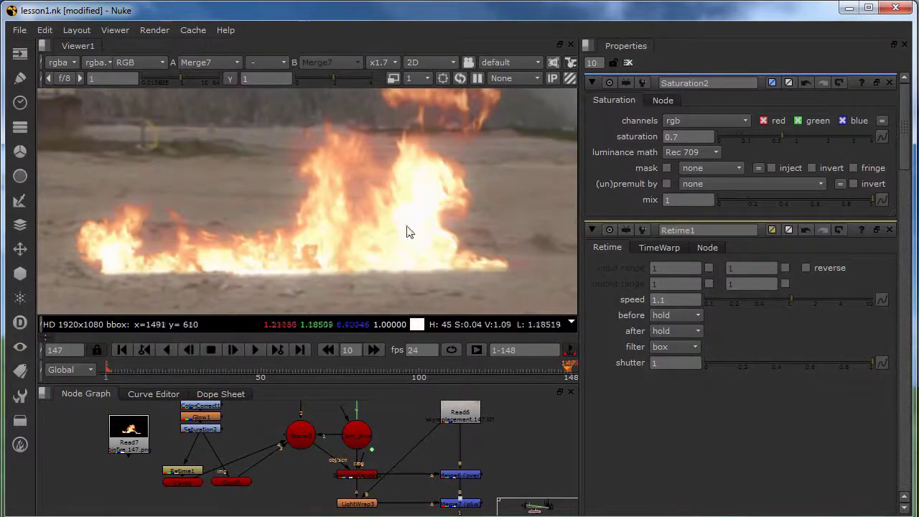
Step: Set Glow1's size to 150 and its brightness to 0.25
double_click(201, 417)
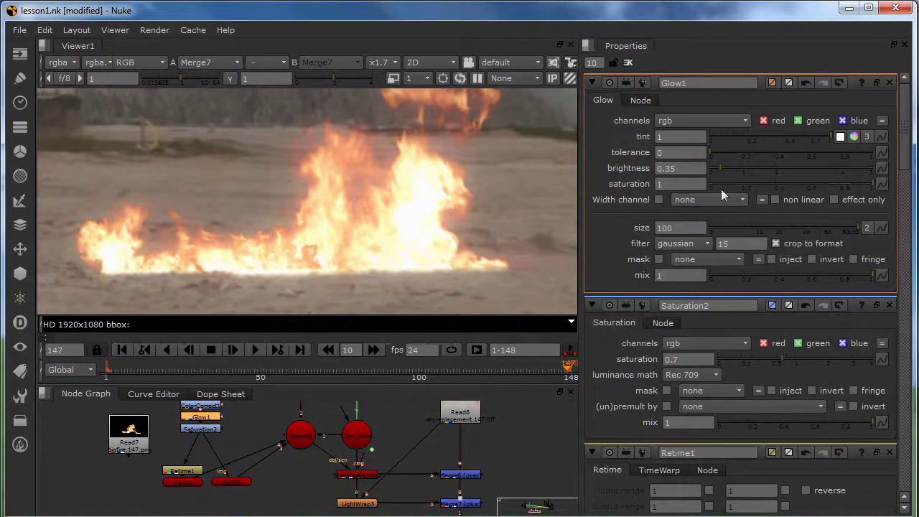
drag(661, 228, 667, 229)
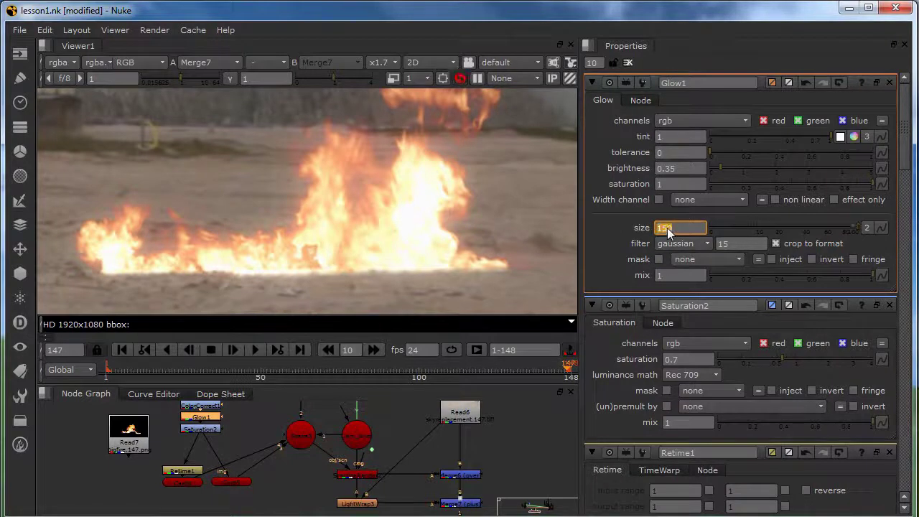
click(669, 170)
drag(669, 169, 665, 170)
text(2)
key(Return)
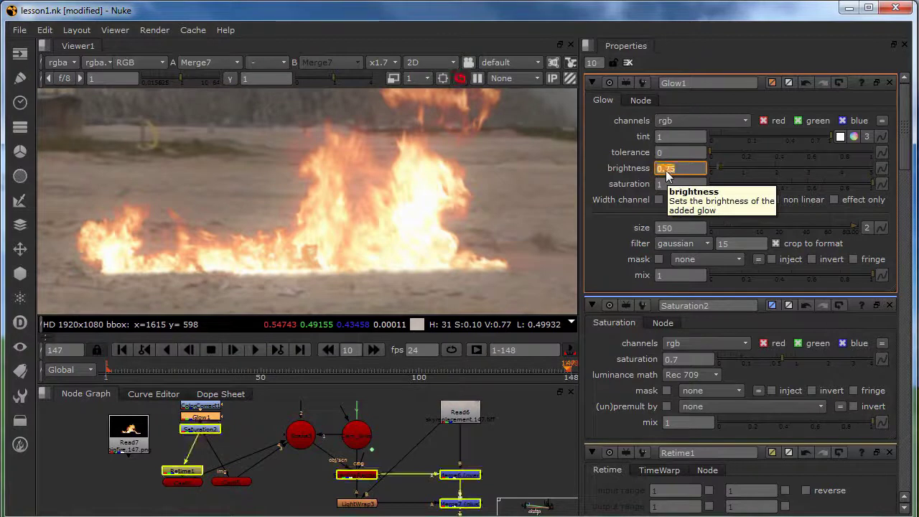
Step: Check how the fire sits in the full frame by raising the viewer's gain and gamma, resetting each to 1
middle_drag(410, 253, 412, 212)
scroll(412, 212, down, 5)
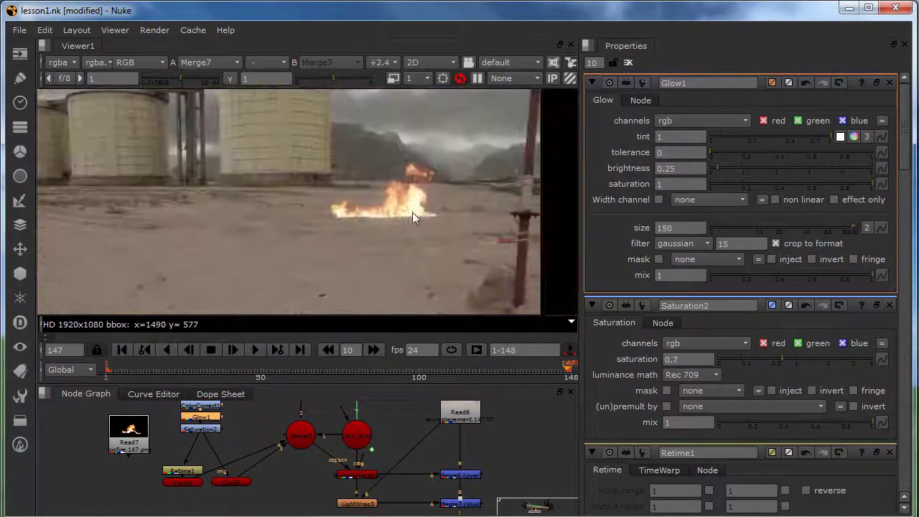
scroll(452, 230, down, 2)
scroll(418, 204, up, 3)
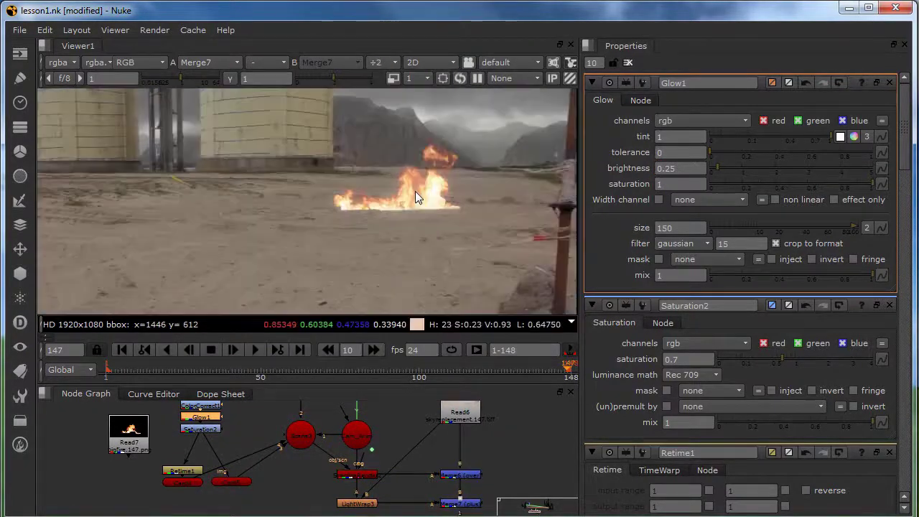
scroll(415, 191, down, 1)
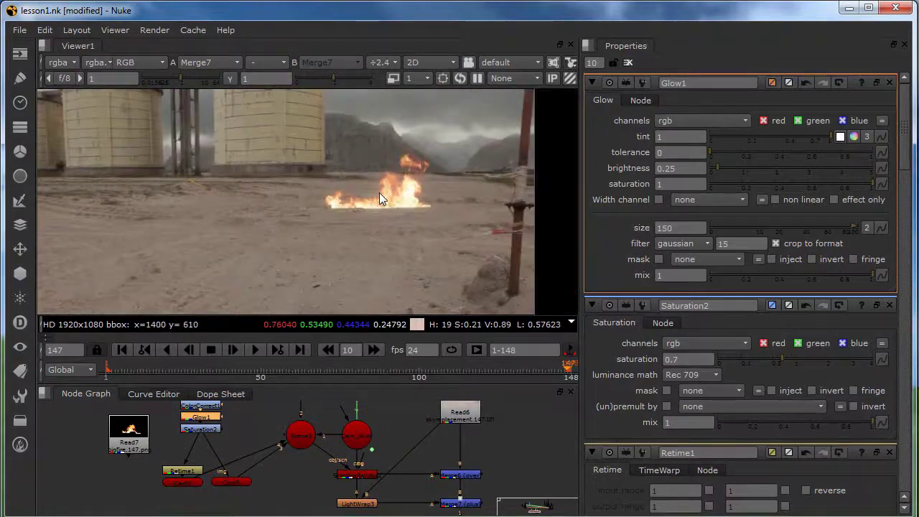
scroll(379, 193, down, 2)
scroll(438, 178, up, 1)
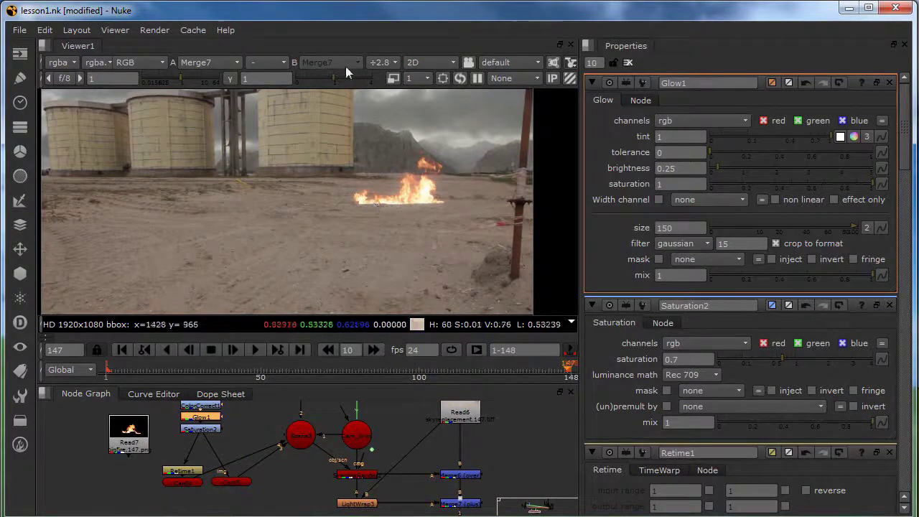
drag(164, 75, 184, 83)
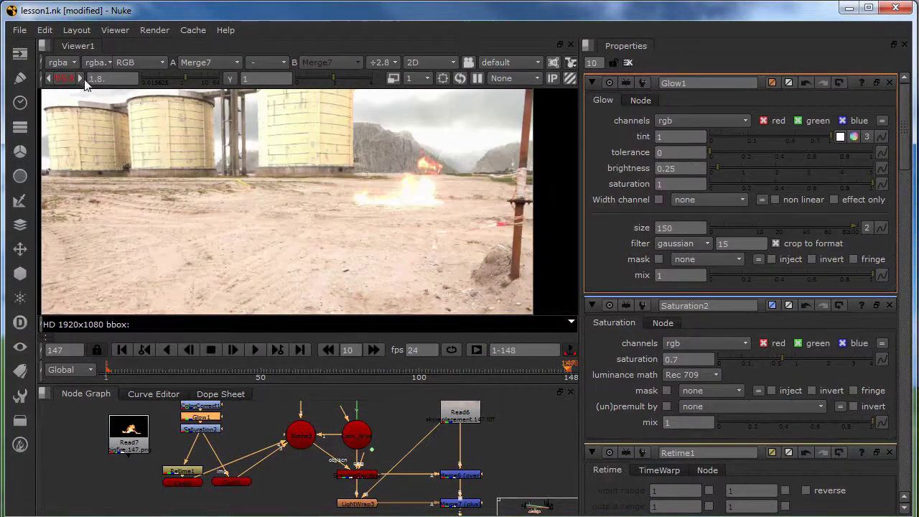
click(82, 80)
drag(331, 81, 365, 80)
click(232, 78)
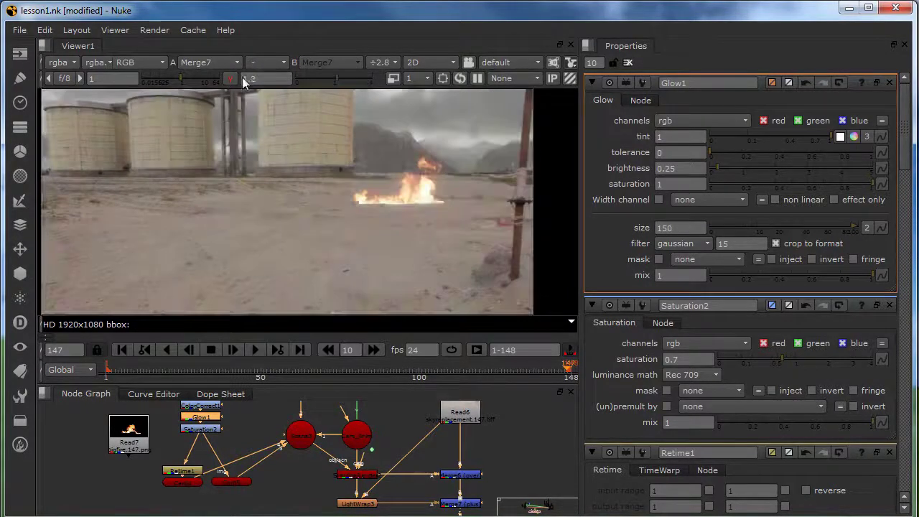
Step: Inspect the fire's base and edges against the ground at close and medium zoom
middle_drag(386, 186, 385, 166)
scroll(388, 170, up, 4)
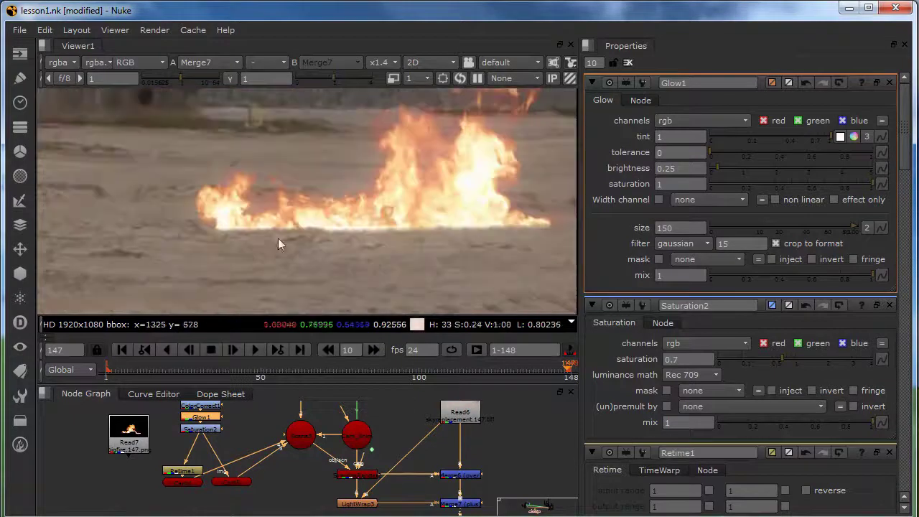
middle_drag(125, 444, 205, 502)
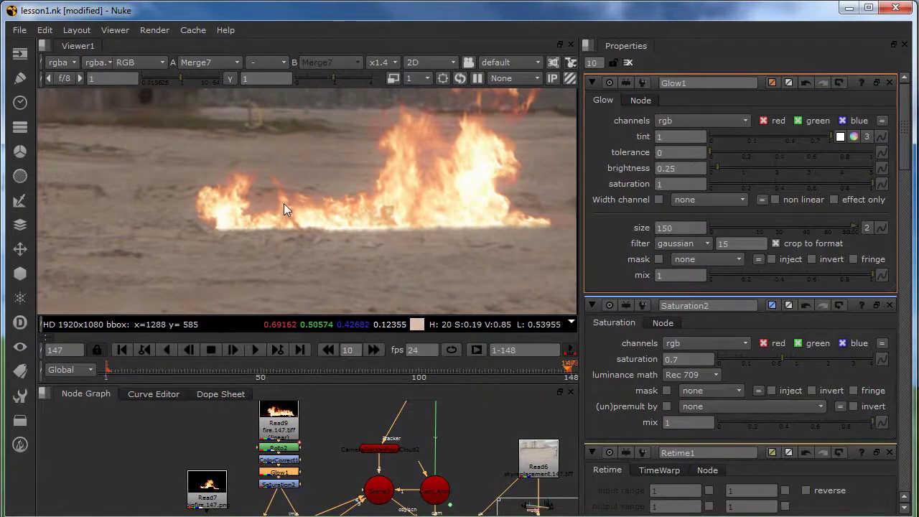
scroll(413, 186, down, 1)
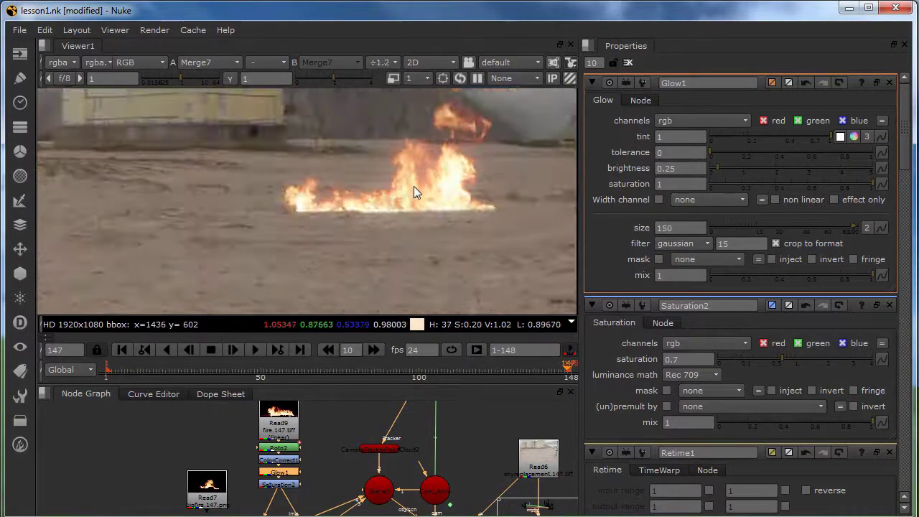
scroll(414, 186, down, 1)
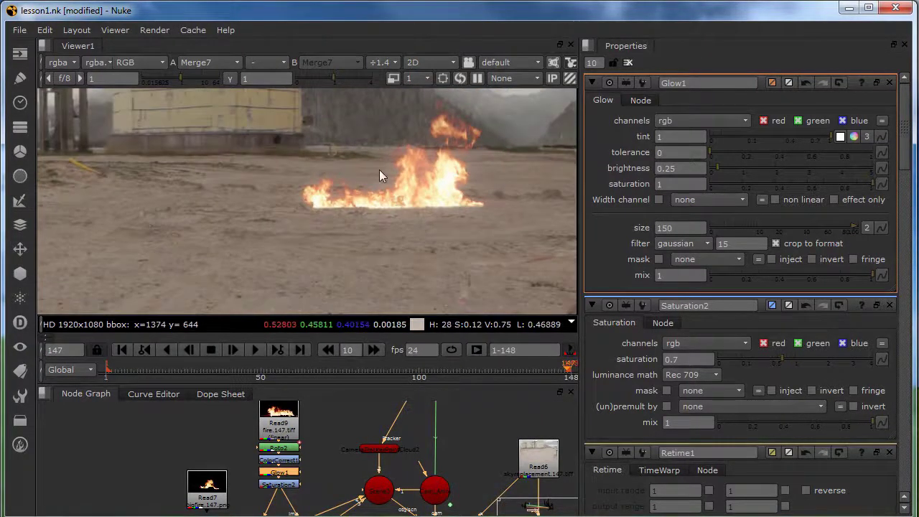
Step: Load all the files in the assets/smoke folder, including the smoke1 and smoke2 PNG sequences, as Read nodes
scroll(183, 479, down, 5)
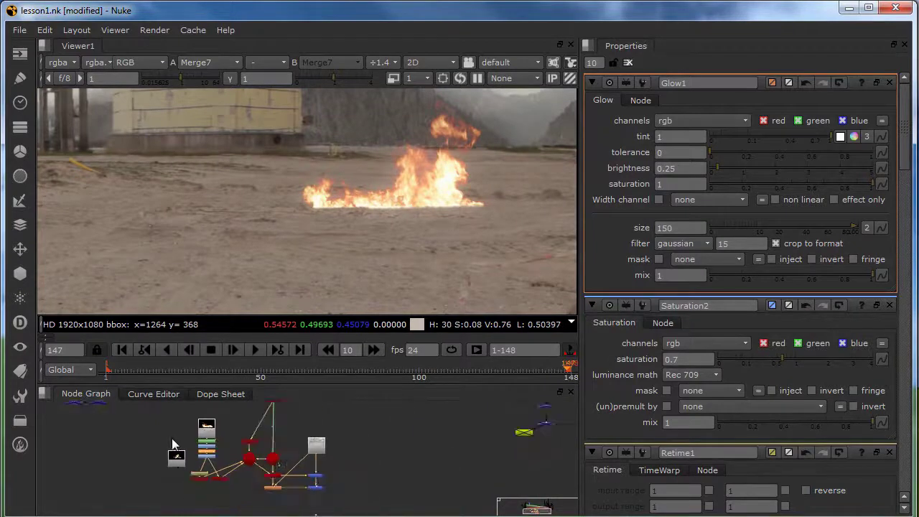
scroll(212, 446, up, 4)
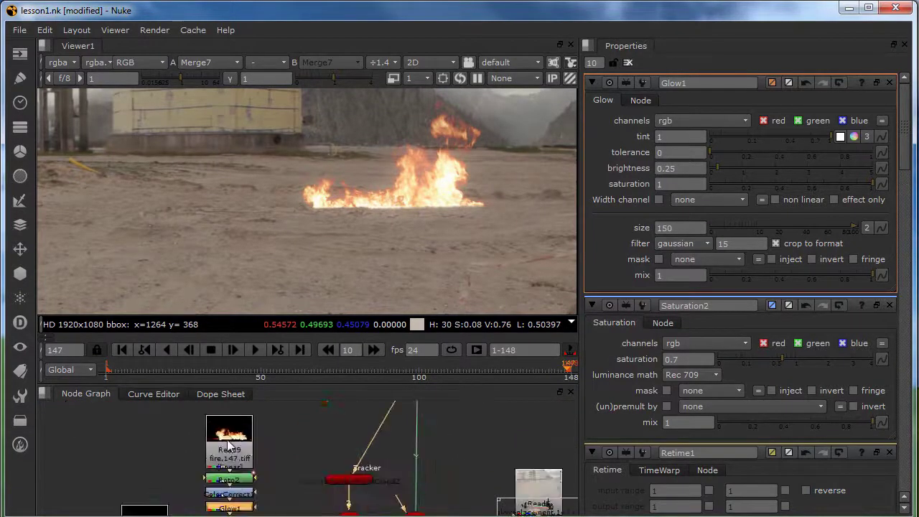
key(r)
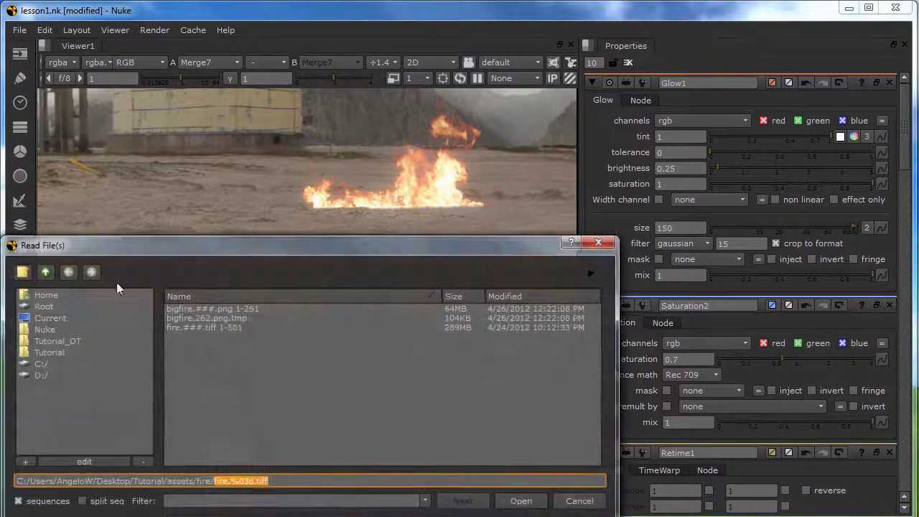
click(46, 272)
double_click(191, 364)
click(204, 329)
key(ctrl+a)
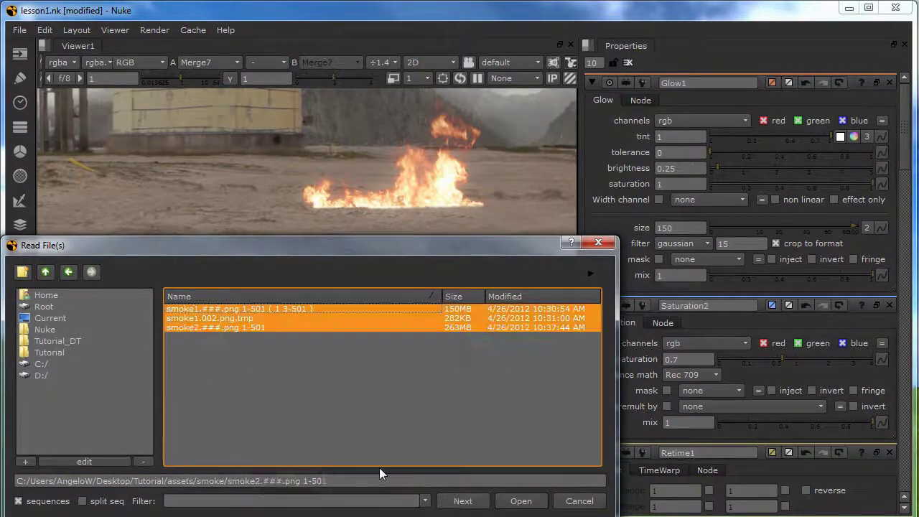
click(524, 503)
Step: Arrange the new smoke Read nodes side by side next to the Read9 fire footage
drag(279, 474, 145, 455)
drag(237, 458, 70, 461)
drag(127, 453, 184, 449)
Step: View the smoke2 sequence from Read11 and play it forward
click(137, 446)
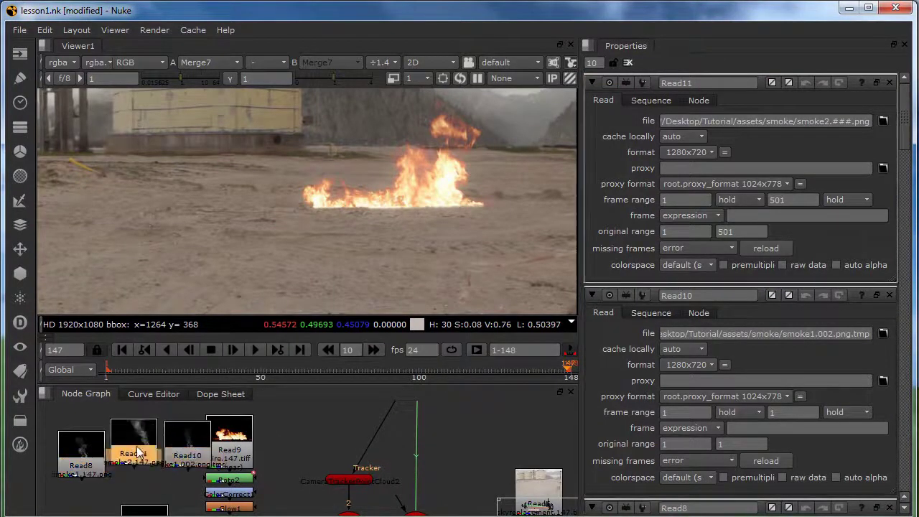
key(1)
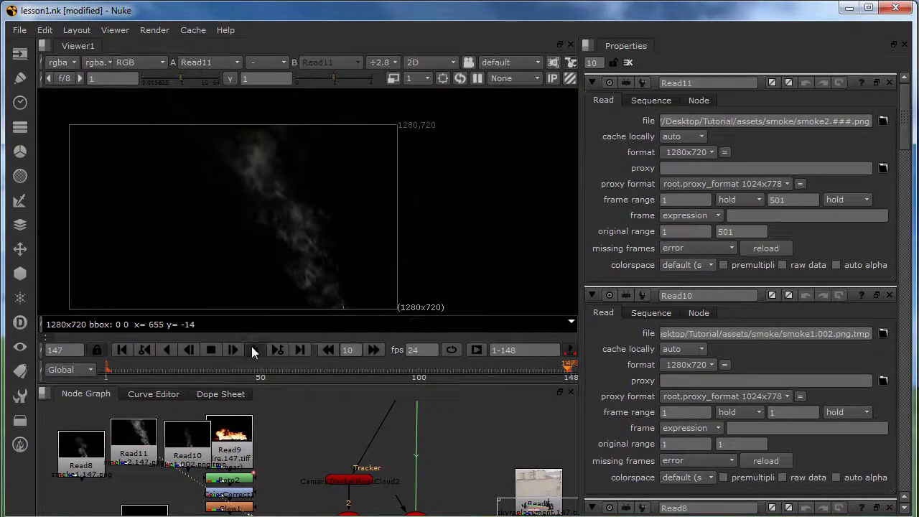
click(252, 346)
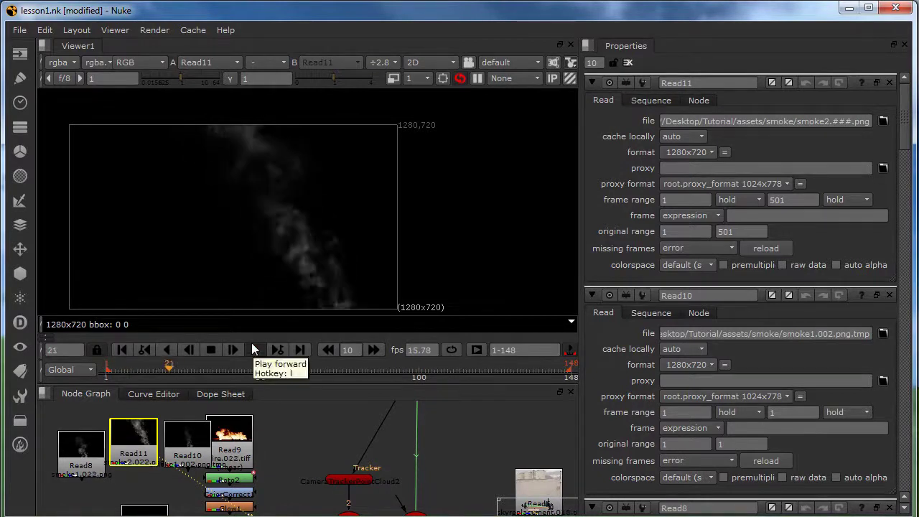
Step: View the Read10 node loaded from smoke1.002.png.tmp, check its properties and delete it
drag(193, 441, 181, 444)
key(1)
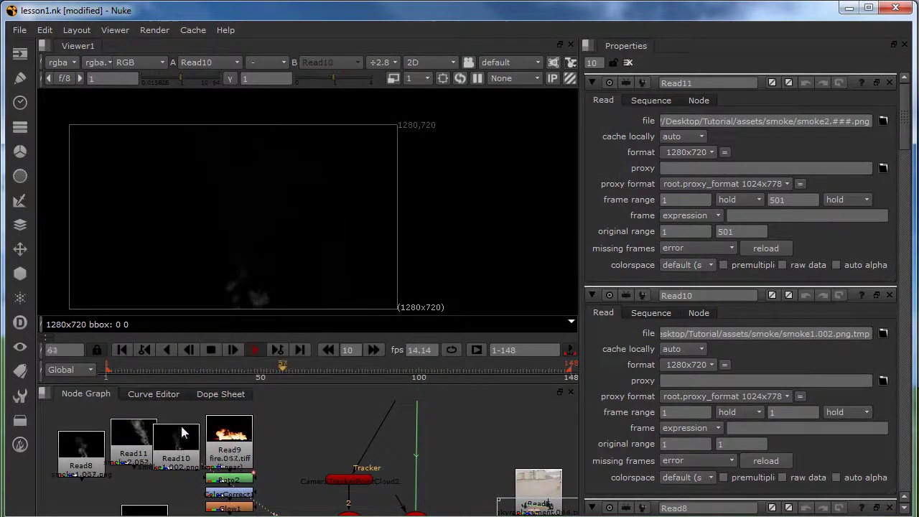
double_click(181, 438)
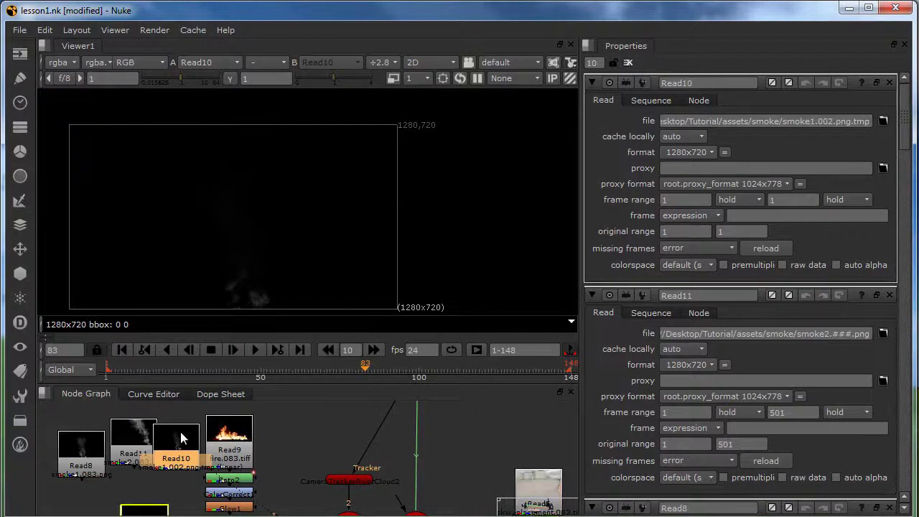
key(Delete)
Step: View the smoke1 sequence from Read8 and play it forward
click(91, 450)
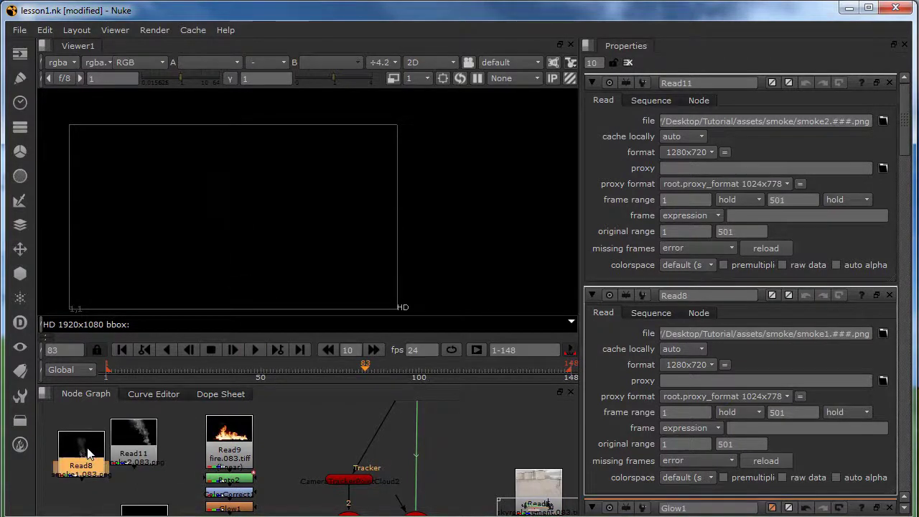
key(1)
click(251, 346)
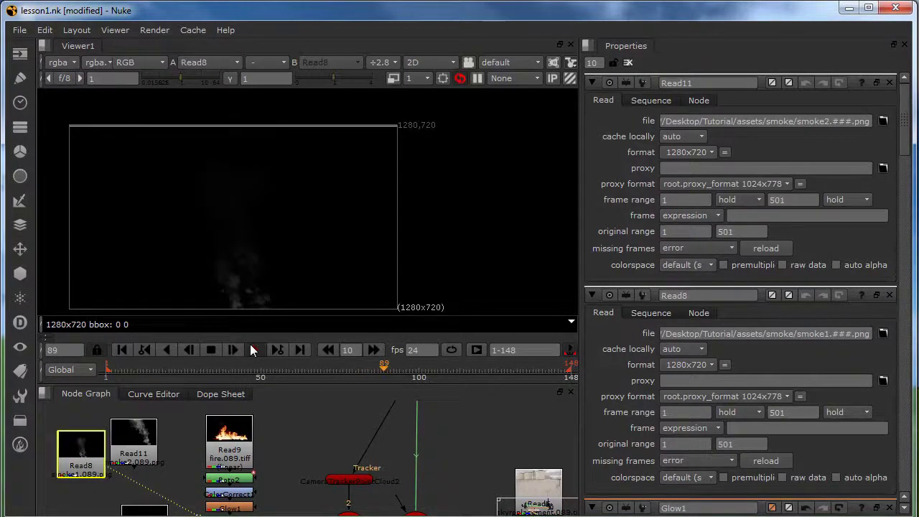
click(248, 349)
Step: Separate the smoke1 and smoke2 Read nodes on opposite sides of the Read9 fire node, and play the smoke2 sequence
middle_drag(176, 443, 221, 416)
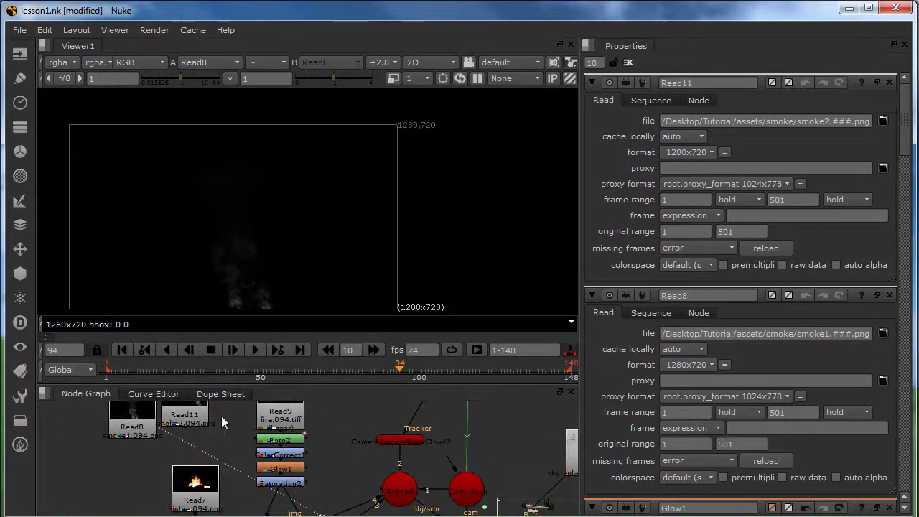
drag(136, 434, 375, 428)
middle_drag(189, 437, 216, 451)
drag(219, 435, 160, 435)
key(1)
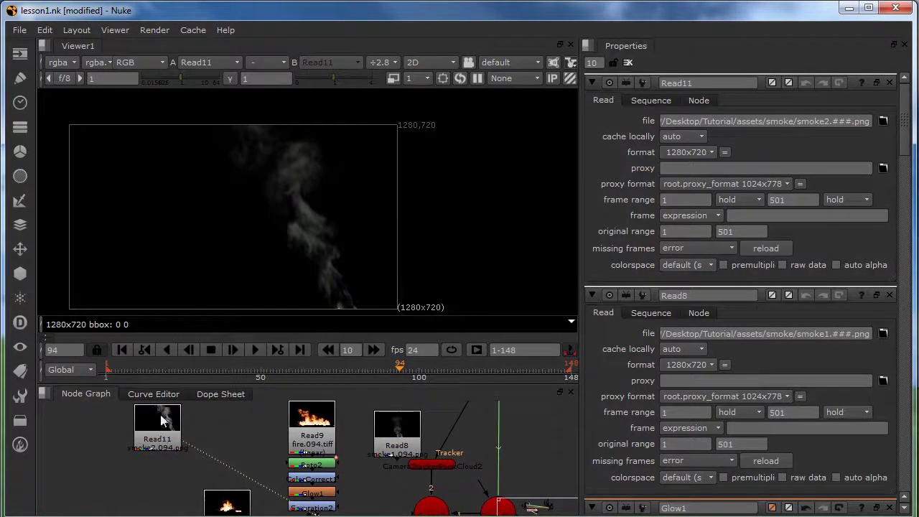
click(255, 349)
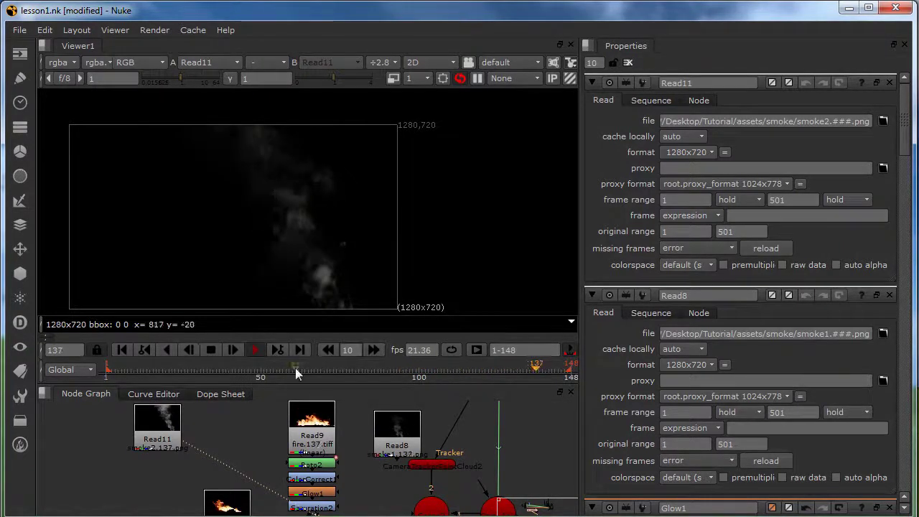
Step: Add a Roto node after Read11 and draw an ellipse over the upper end of the smoke2 plume
click(159, 441)
key(o)
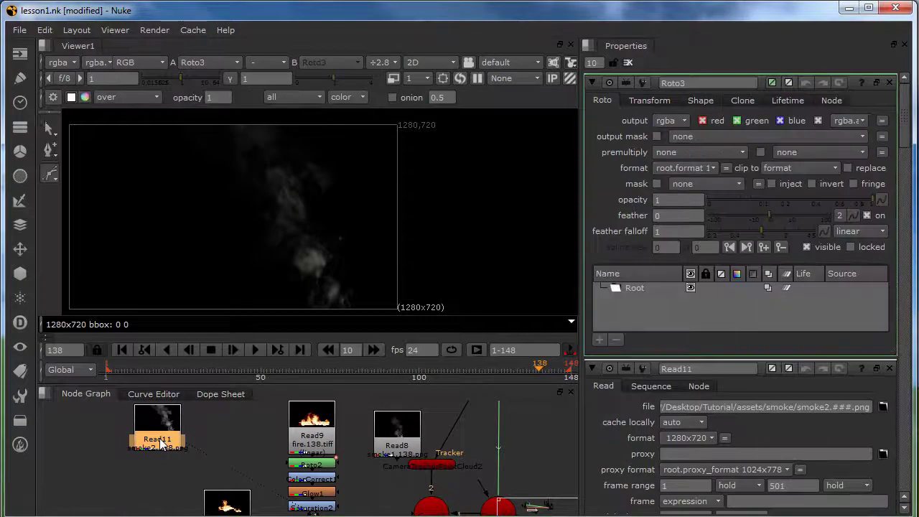
drag(49, 173, 81, 202)
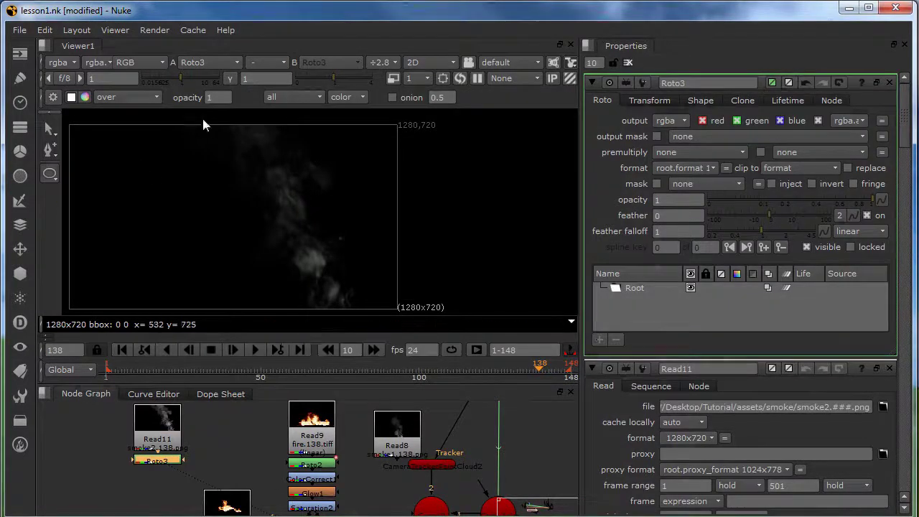
click(202, 115)
drag(271, 165, 345, 201)
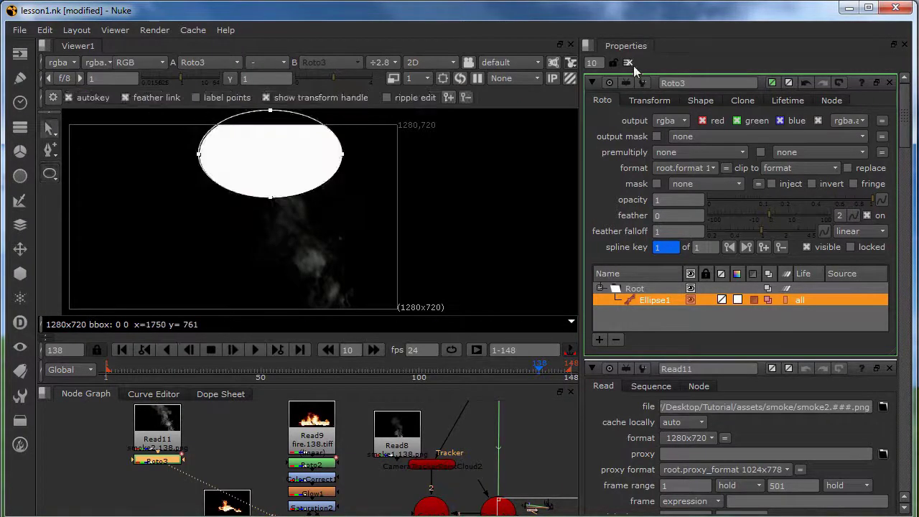
Step: Set the ellipse's color to 0 and its feather to 400
click(703, 100)
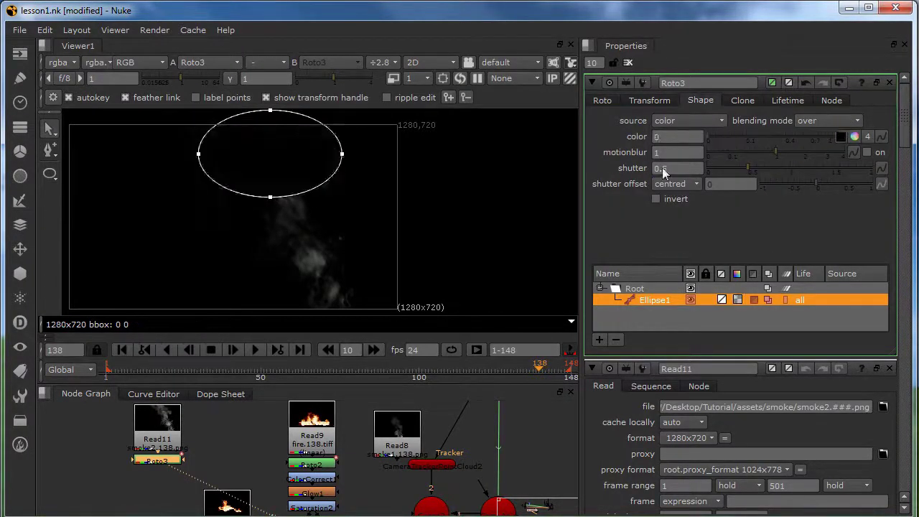
click(604, 101)
click(659, 217)
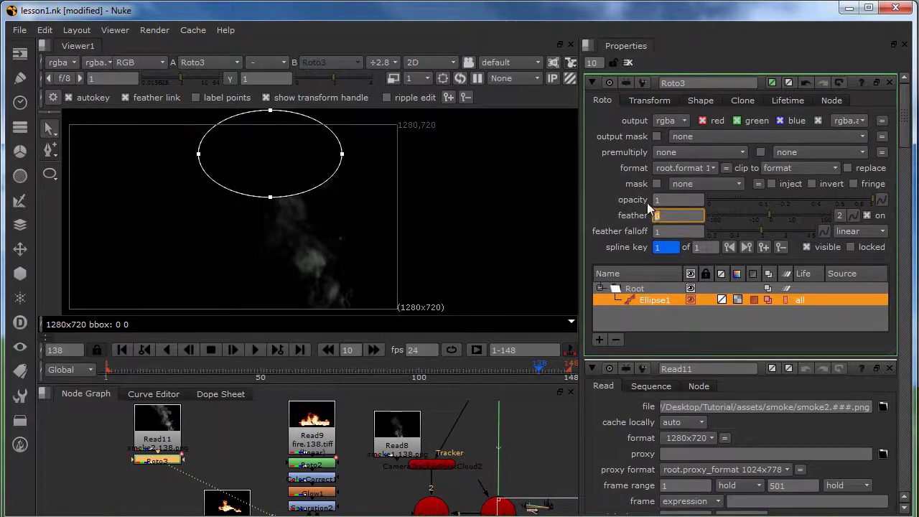
key(ctrl+a)
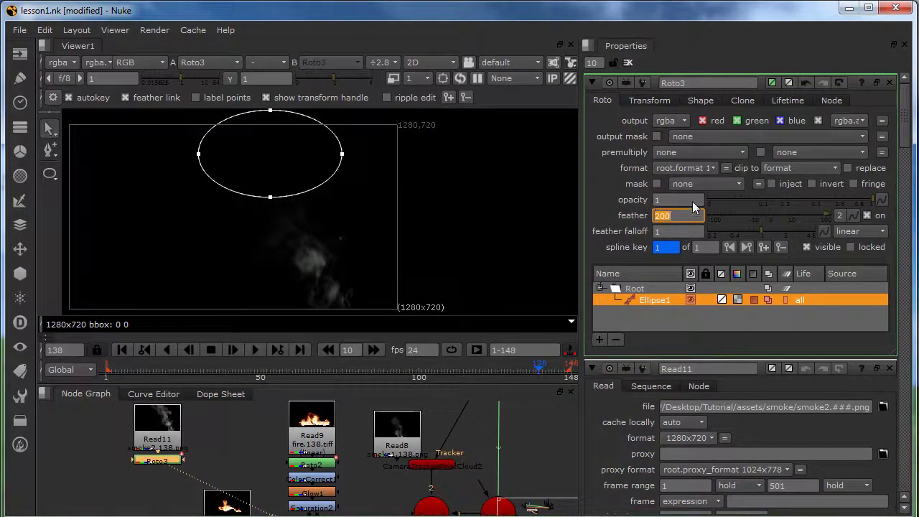
text(400)
key(Return)
Step: Move the ellipse up across the frame's upper edge at frame 138, raise it further at frame 124, and deselect it
click(227, 136)
drag(298, 172, 281, 125)
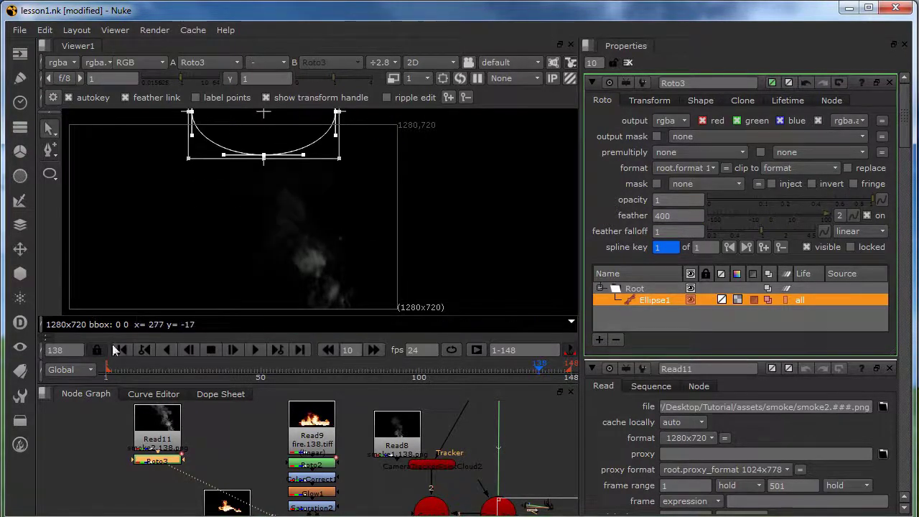
click(166, 371)
drag(166, 371, 495, 367)
drag(280, 134, 269, 117)
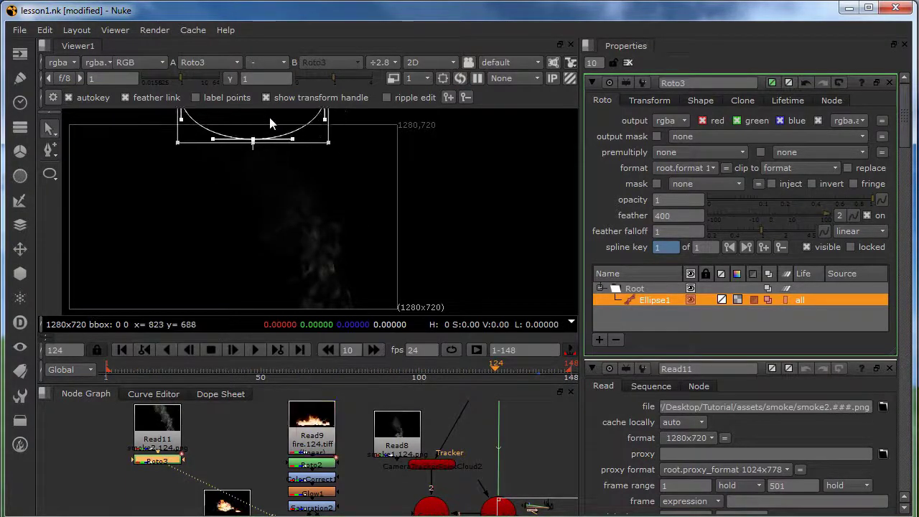
click(216, 438)
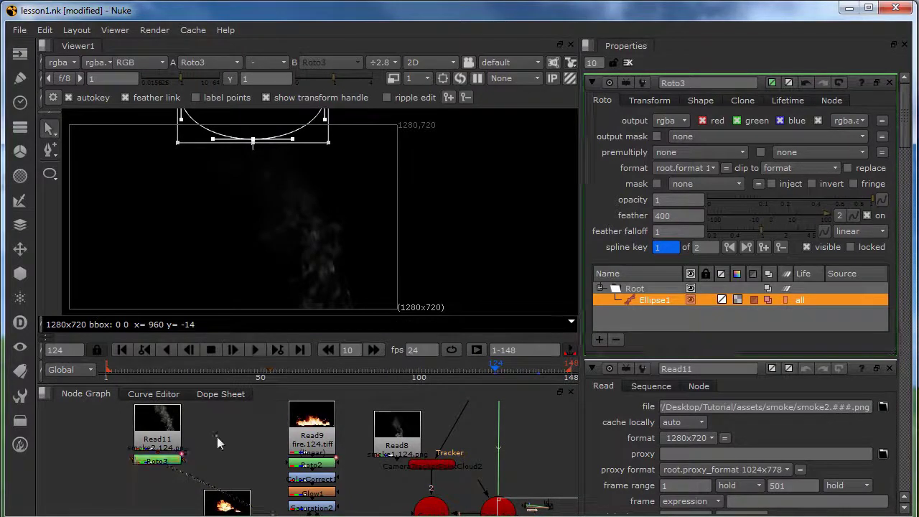
click(165, 458)
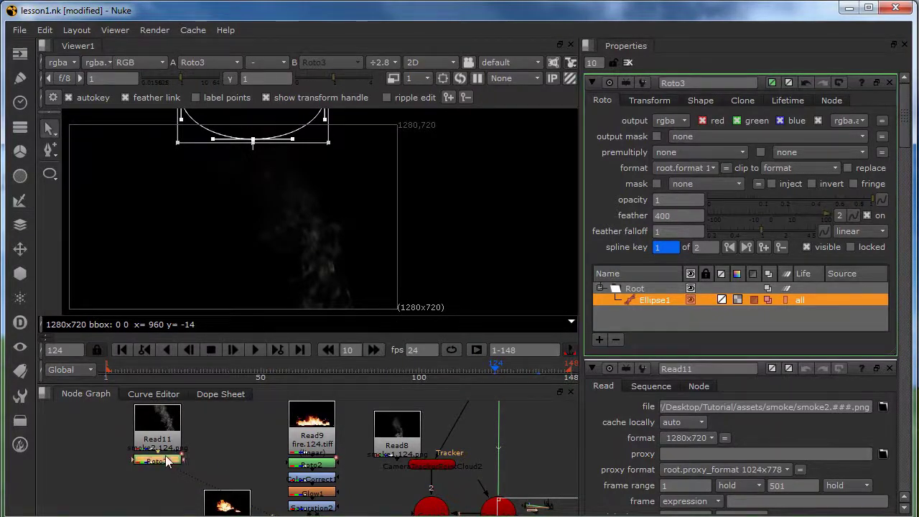
click(251, 237)
Step: Add a Constant node between the smoke2 and Read9 branches and make room between Read11 and its Roto
click(233, 427)
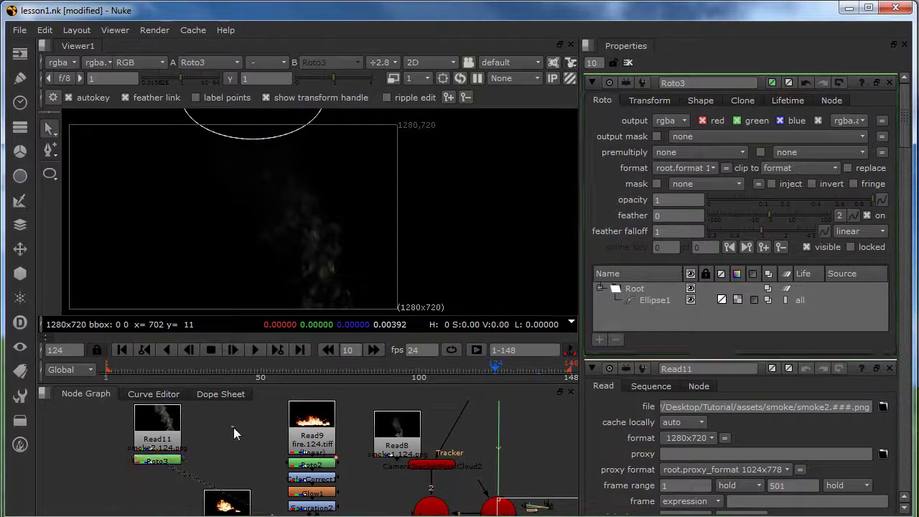
key(Tab)
text(c)
key(Return)
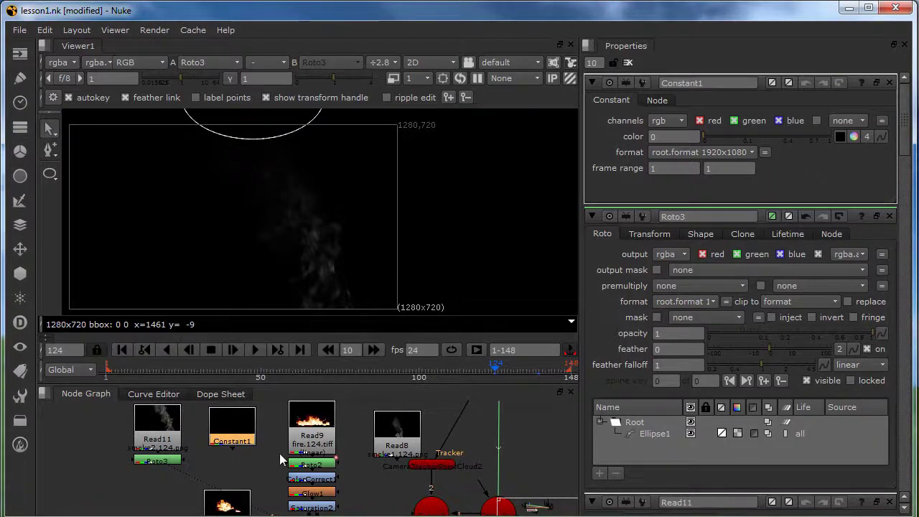
click(161, 447)
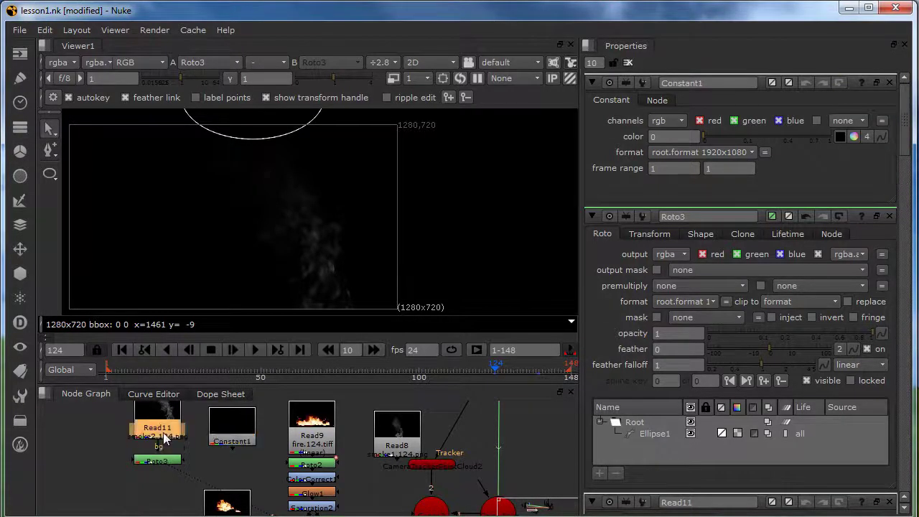
Step: View the Merge7 composite and examine its properties and those of the Constant node
scroll(437, 467, down, 3)
middle_drag(502, 509, 435, 456)
scroll(459, 474, up, 3)
key(1)
double_click(460, 478)
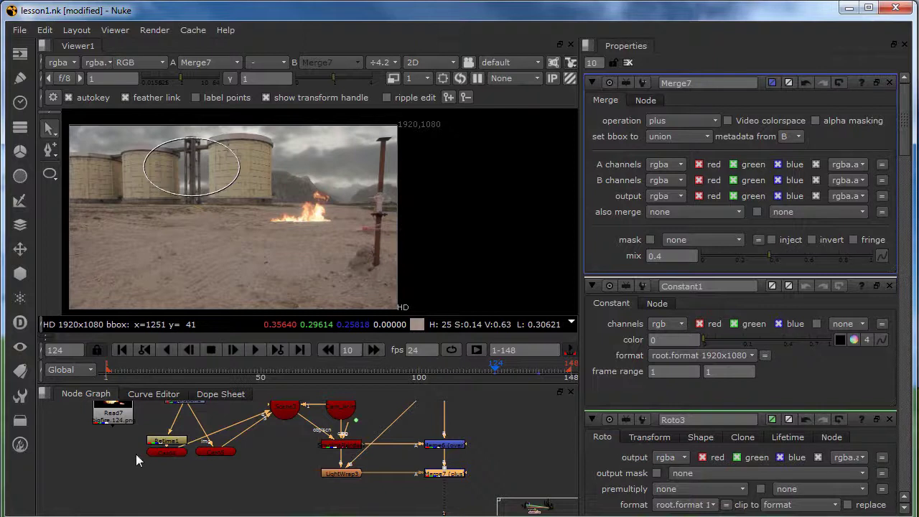
middle_drag(154, 448, 187, 476)
scroll(204, 435, up, 3)
middle_drag(205, 435, 217, 501)
scroll(253, 458, down, 1)
scroll(253, 460, down, 2)
middle_drag(214, 467, 275, 481)
double_click(231, 428)
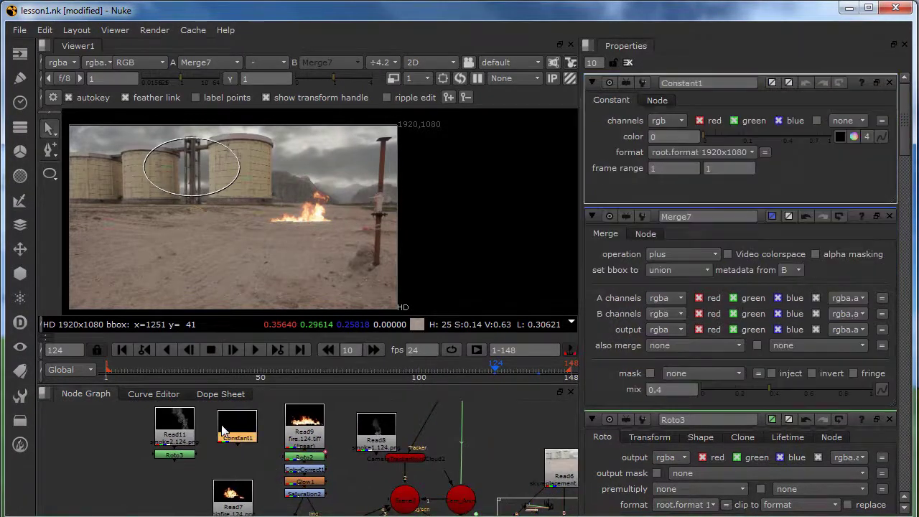
Step: Add a Reformat node after Roto3, using the 1920x1080 root format as output
drag(176, 436, 178, 448)
key(Tab)
text(reformat)
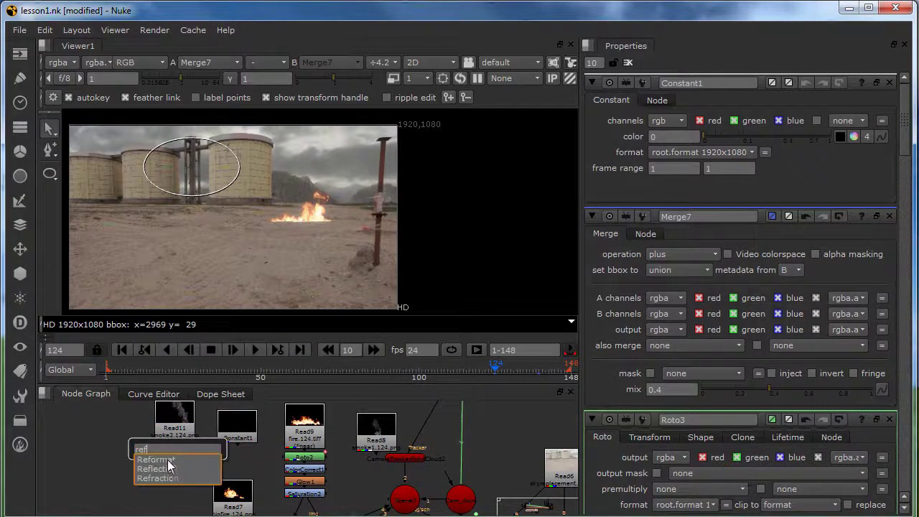
key(Return)
Step: Add a Copy node that copies the reformatted smoke's alpha onto the Constant, and view its alpha channel
click(247, 454)
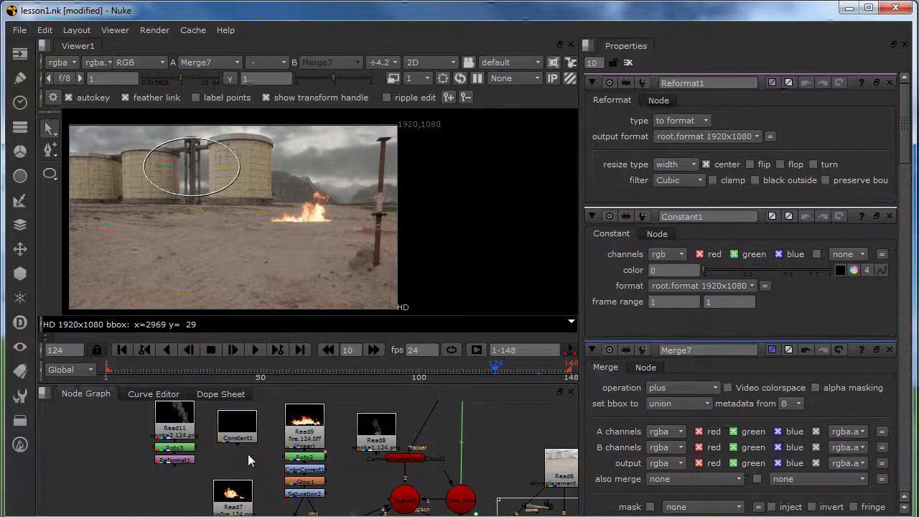
key(k)
drag(242, 467, 188, 459)
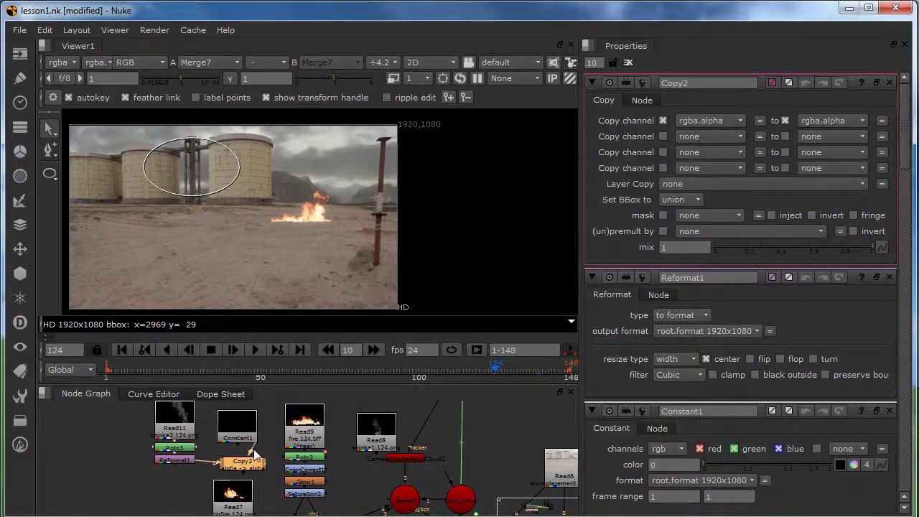
drag(247, 467, 242, 465)
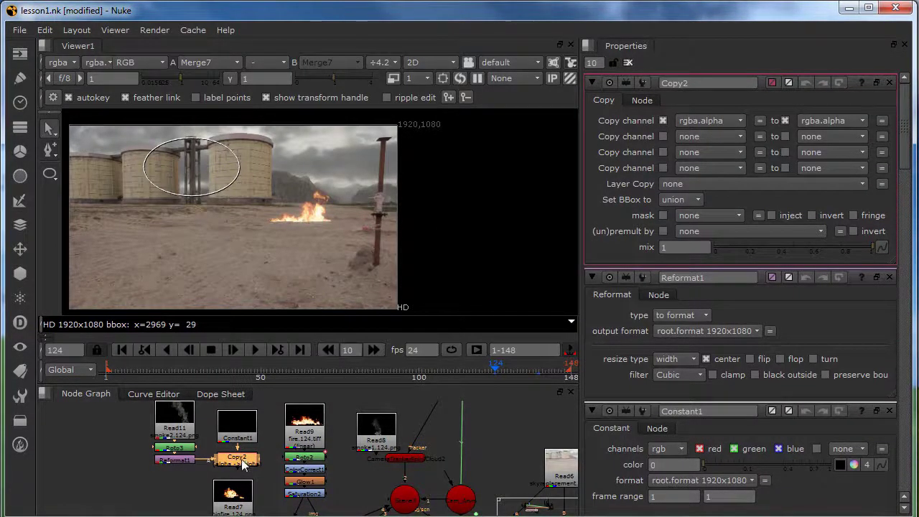
key(1)
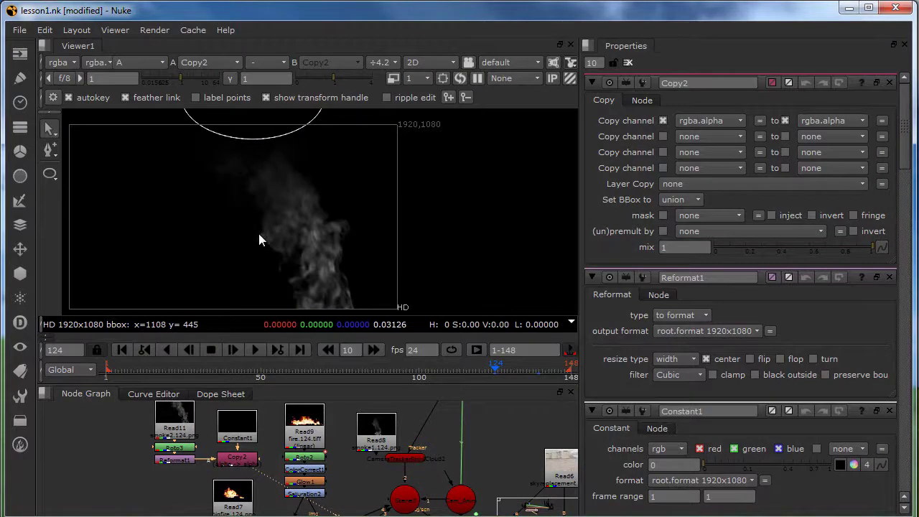
Step: Add a Premult node after Copy2
click(237, 459)
key(Tab)
text(pre)
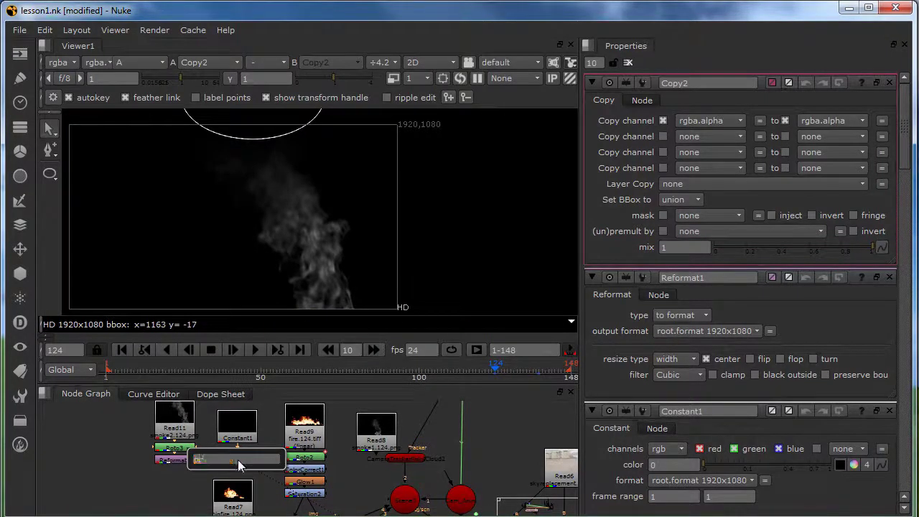
click(231, 471)
Step: Spread the smoke2 branch and Read7 away from the Read9 chain and place the Premult directly beneath Copy2
mouse_move(244, 480)
middle_down()
mouse_move(240, 471)
mouse_move(241, 479)
middle_up()
ctrl+click(234, 475)
drag(235, 474, 181, 467)
middle_drag(212, 484, 213, 459)
drag(217, 475, 41, 480)
middle_drag(87, 463, 157, 491)
drag(122, 500, 72, 464)
middle_drag(176, 465, 173, 466)
drag(291, 493, 244, 476)
Step: Check the premultiplied smoke at frame 84 in alpha and RGB, and shift the smoke2 branch closer to the Read9 chain
drag(195, 370, 367, 371)
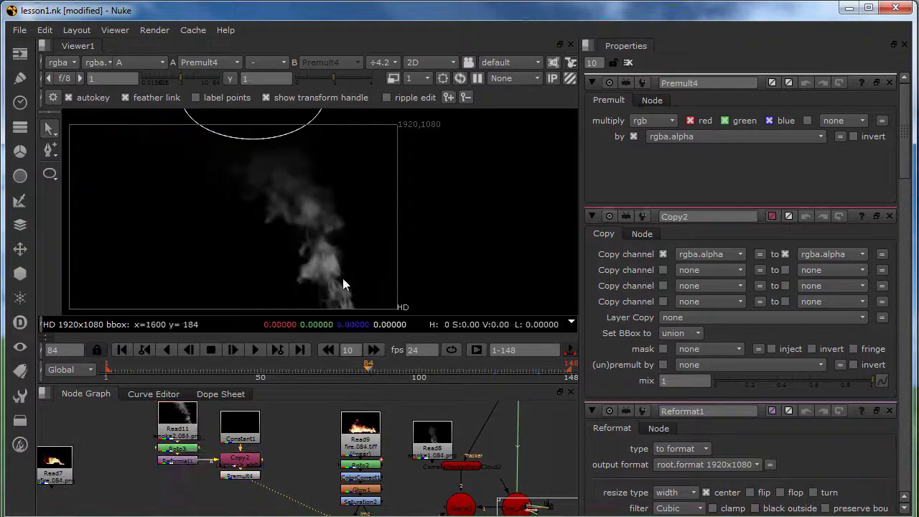
key(a)
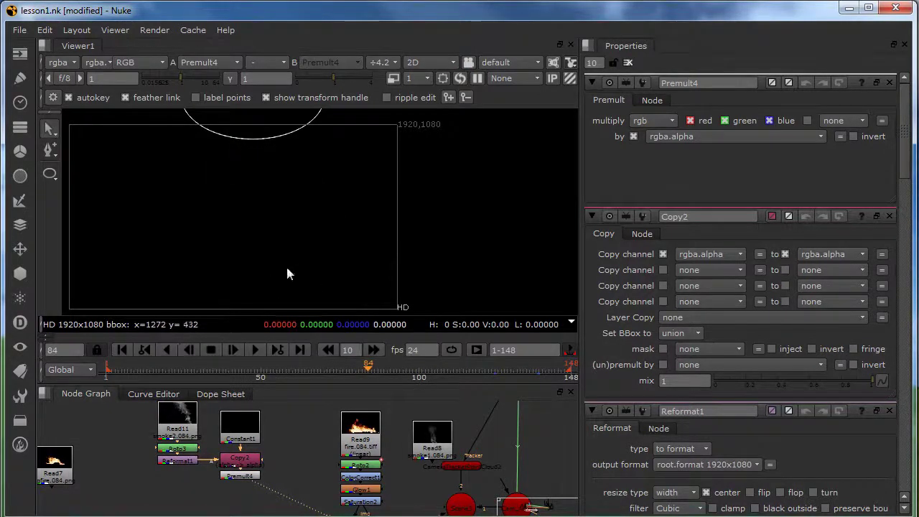
scroll(255, 457, down, 3)
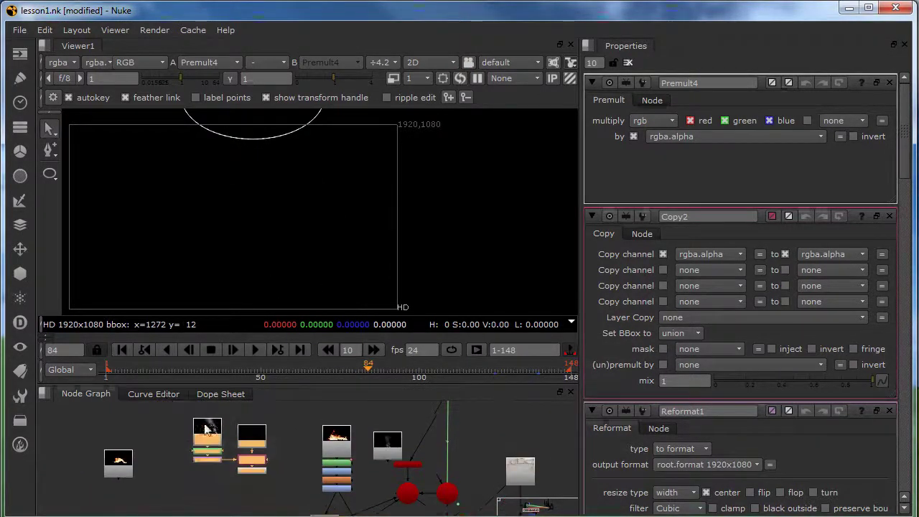
drag(211, 445, 237, 446)
Step: Duplicate the card node beneath Retime1 and place the copy below the smoke branch's Premult
middle_drag(398, 455, 388, 418)
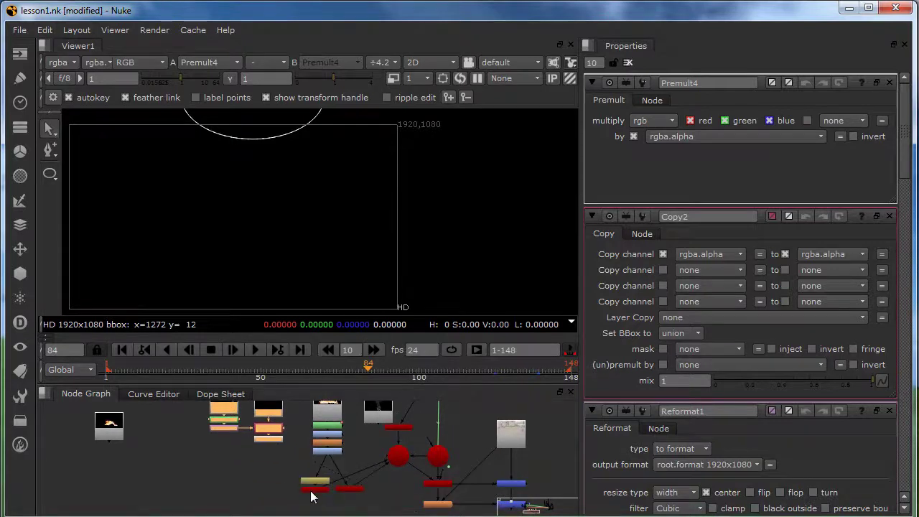
scroll(265, 474, up, 2)
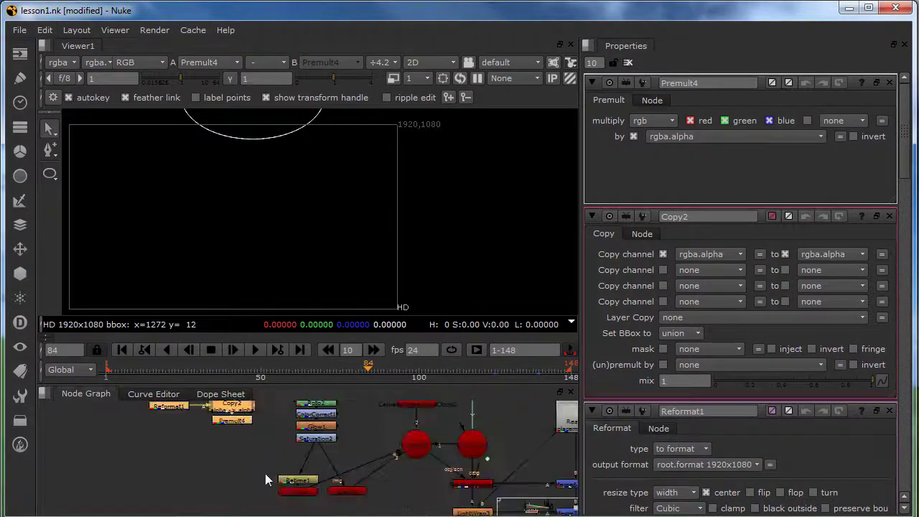
scroll(297, 479, down, 1)
click(291, 489)
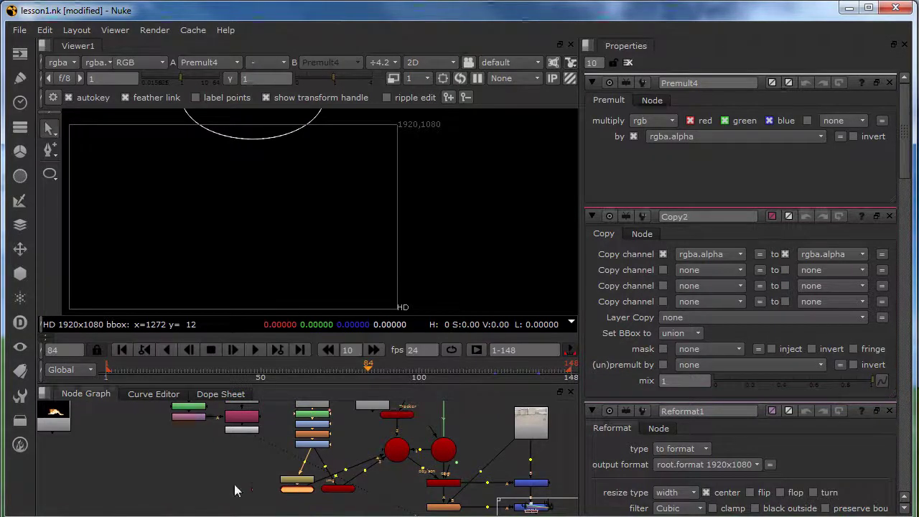
key(ctrl+v)
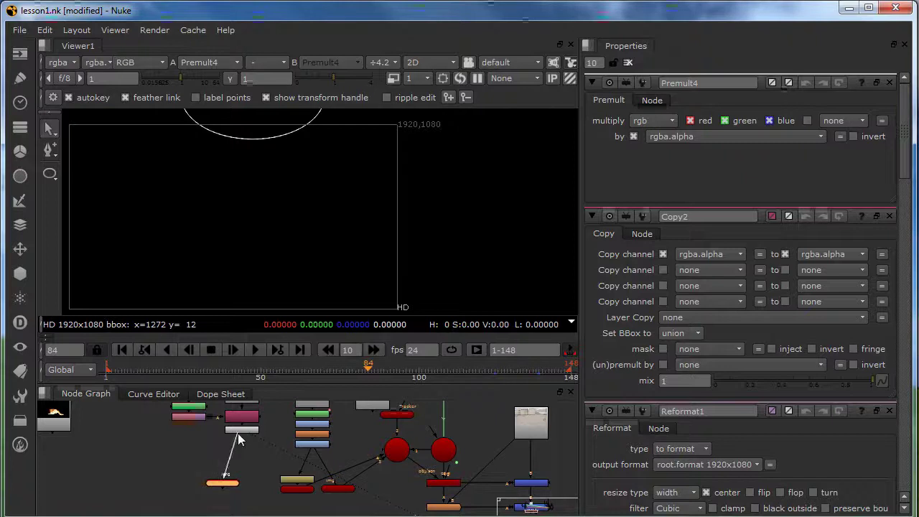
Step: Align the smoke card beneath its Premult and add a MergeGeo node that joins it with the two fire cards
drag(220, 485, 243, 485)
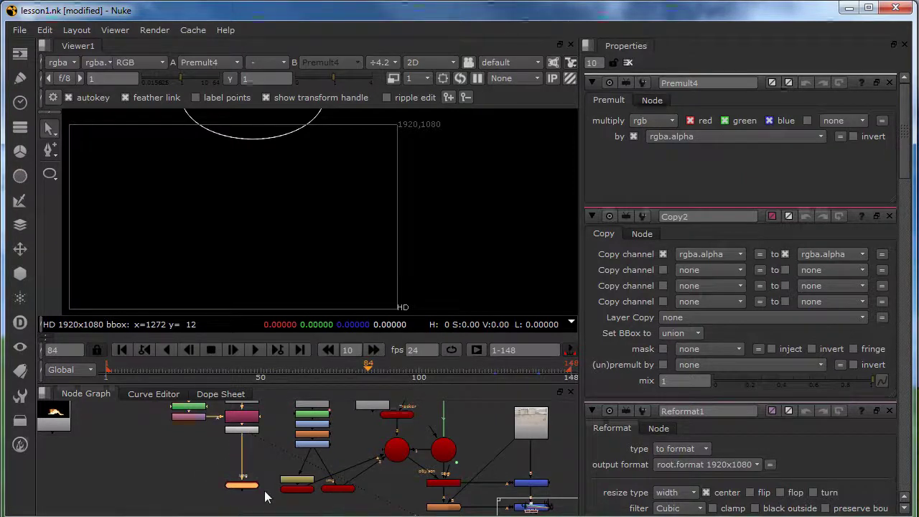
middle_drag(263, 497, 265, 455)
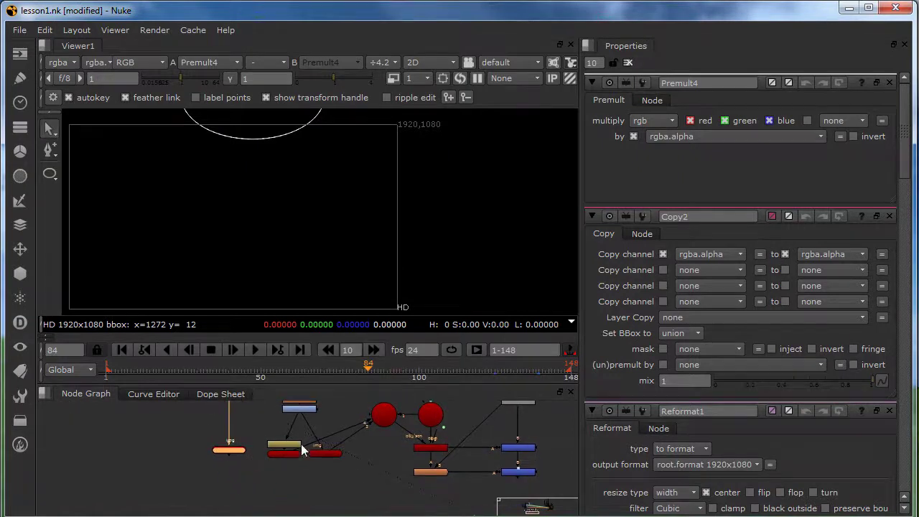
click(257, 476)
key(Tab)
text(merge)
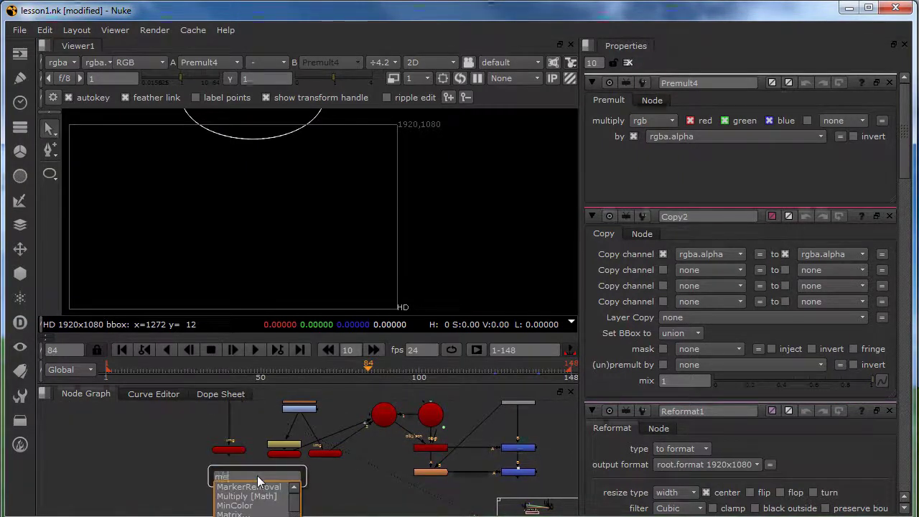
click(252, 505)
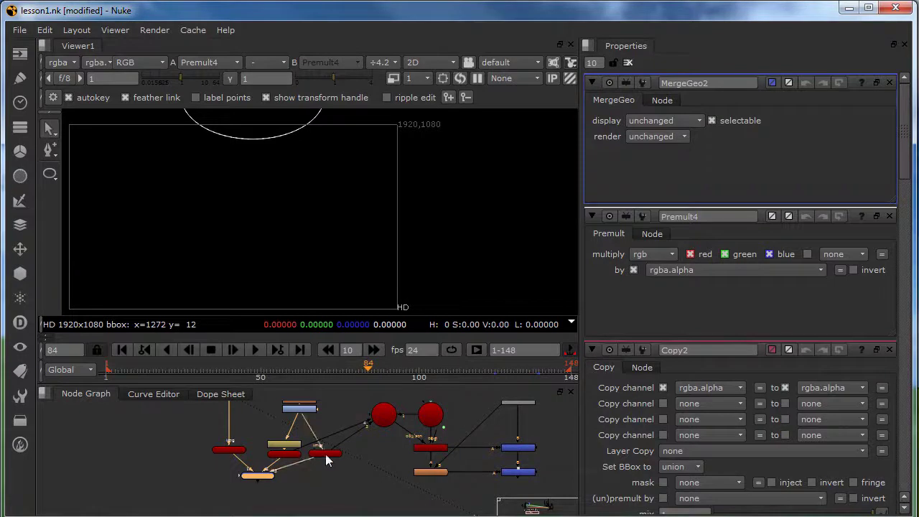
Step: Tidy Retime1 above its card, and connect the MergeGeo output to the Scene node through a Dot that squares off the link
scroll(334, 451, up, 2)
mouse_move(288, 451)
mouse_down()
mouse_move(297, 446)
mouse_move(288, 445)
mouse_up()
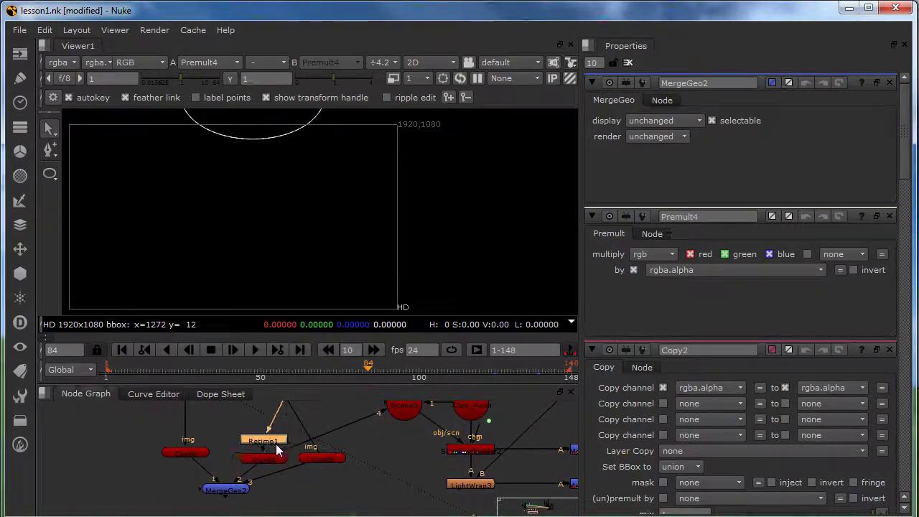
scroll(291, 476, down, 3)
drag(203, 439, 334, 511)
drag(305, 466, 306, 458)
click(258, 493)
drag(264, 494, 357, 430)
drag(305, 453, 345, 475)
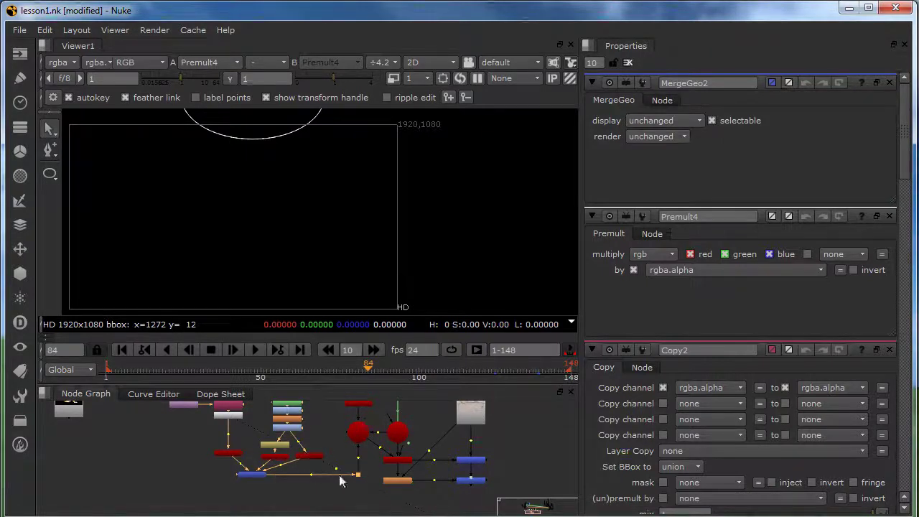
Step: View the Merge7 composite at frame 84 and examine the area around the fire up close
middle_drag(452, 472, 410, 468)
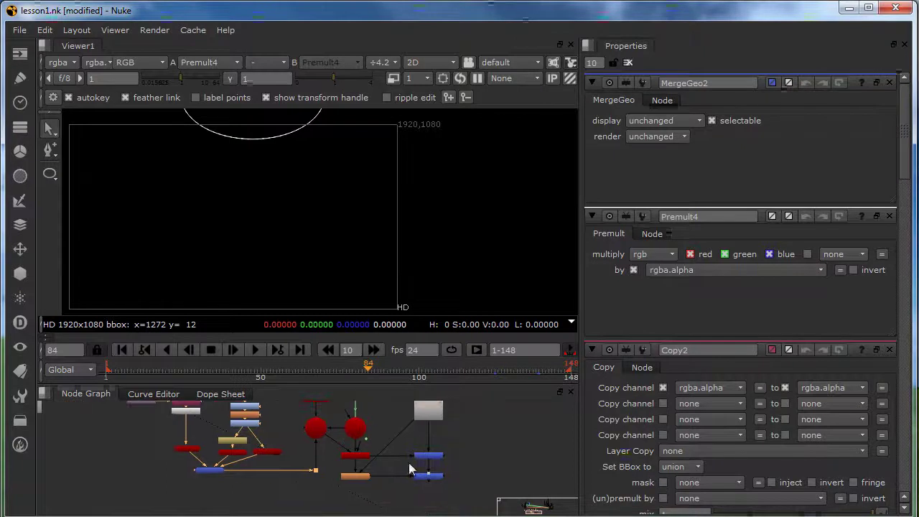
click(424, 477)
key(1)
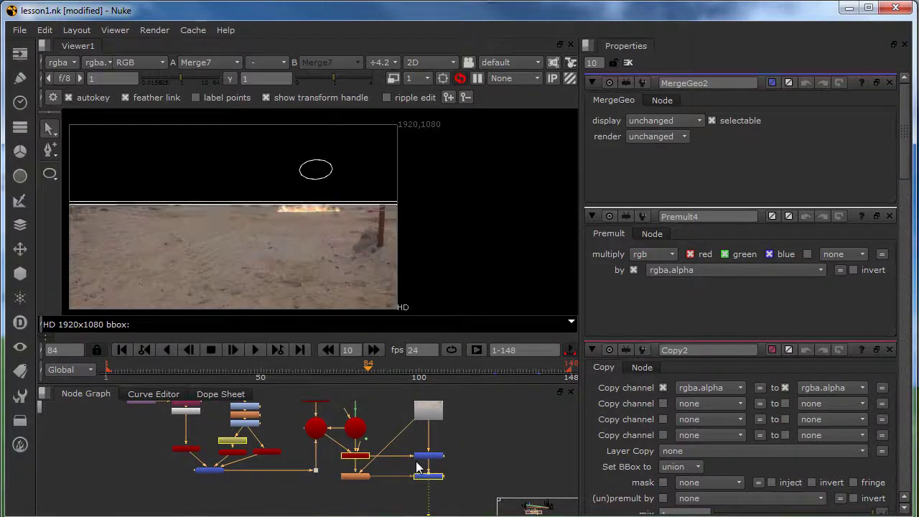
scroll(321, 222, up, 5)
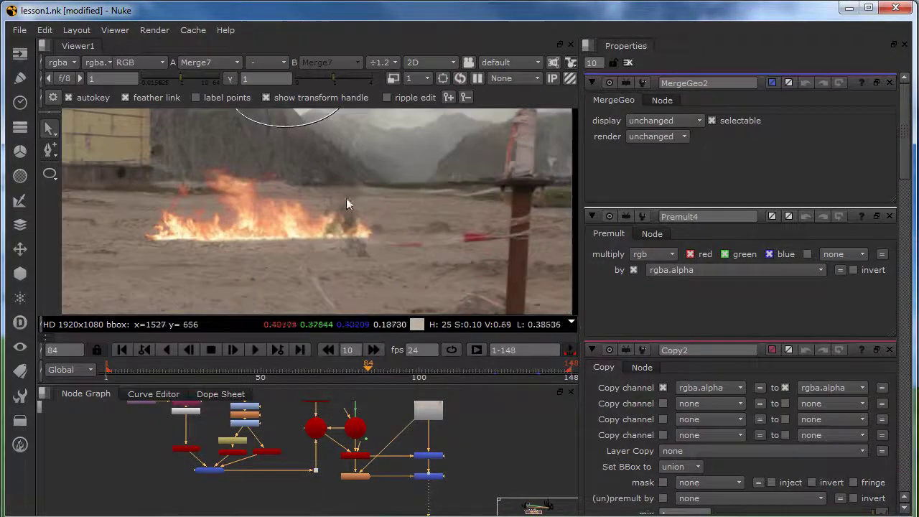
scroll(195, 453, up, 4)
Step: In the 3D view of Scene3, enlarge smoke card Card6 to uniform scale 1.05 and move it to about -1.314, 0.298, -0.218
double_click(201, 446)
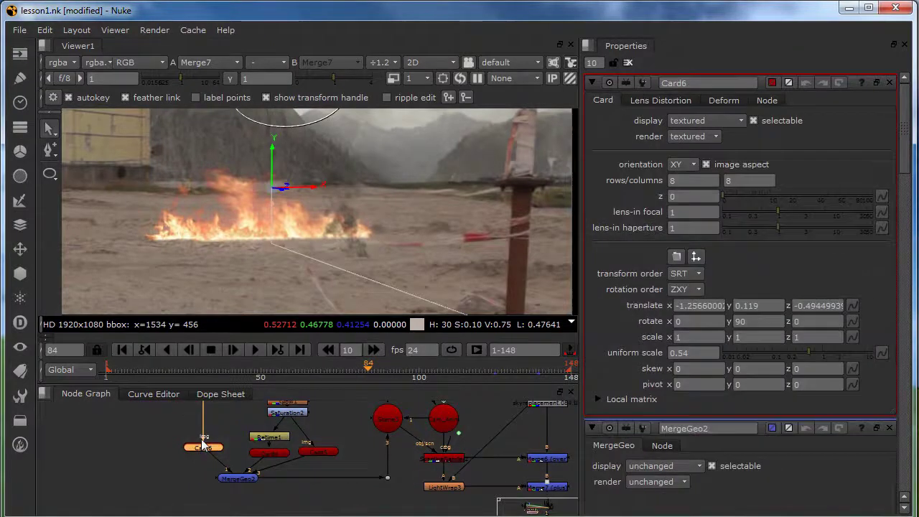
click(388, 418)
key(1)
ctrl+drag(295, 196, 186, 216)
scroll(335, 223, down, 6)
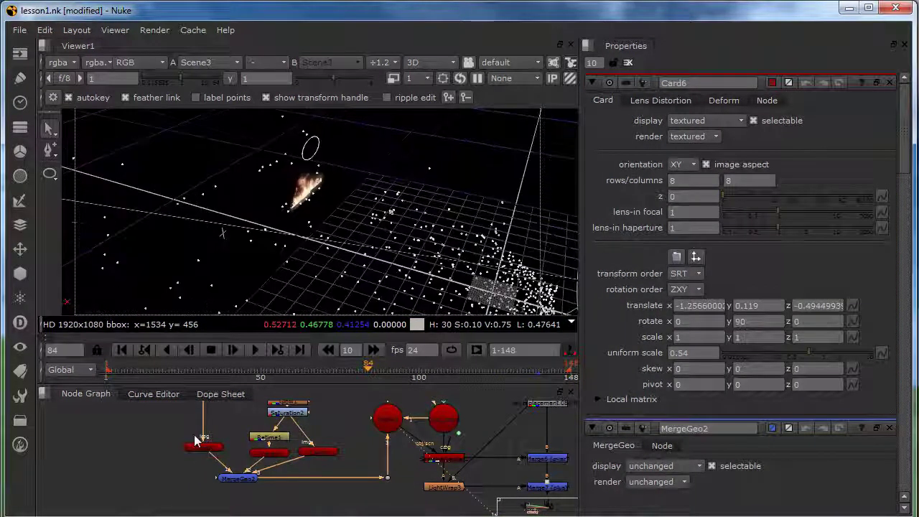
click(195, 444)
ctrl+drag(309, 216, 214, 184)
ctrl+drag(457, 203, 311, 178)
drag(808, 351, 824, 348)
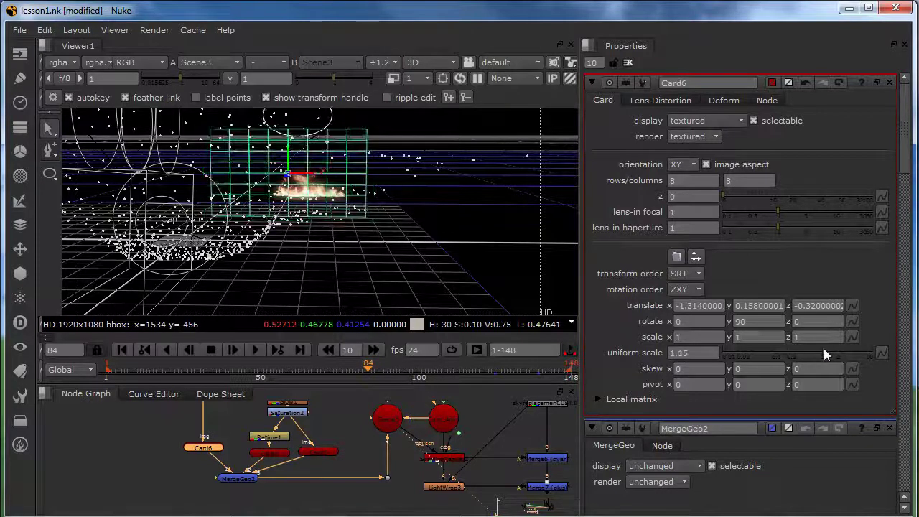
mouse_move(288, 151)
mouse_down()
mouse_move(288, 129)
mouse_move(298, 151)
mouse_up()
Step: View Merge7 again and examine how the repositioned smoke sits behind the fire, up close and in the full frame
middle_drag(359, 463, 304, 418)
click(480, 442)
key(1)
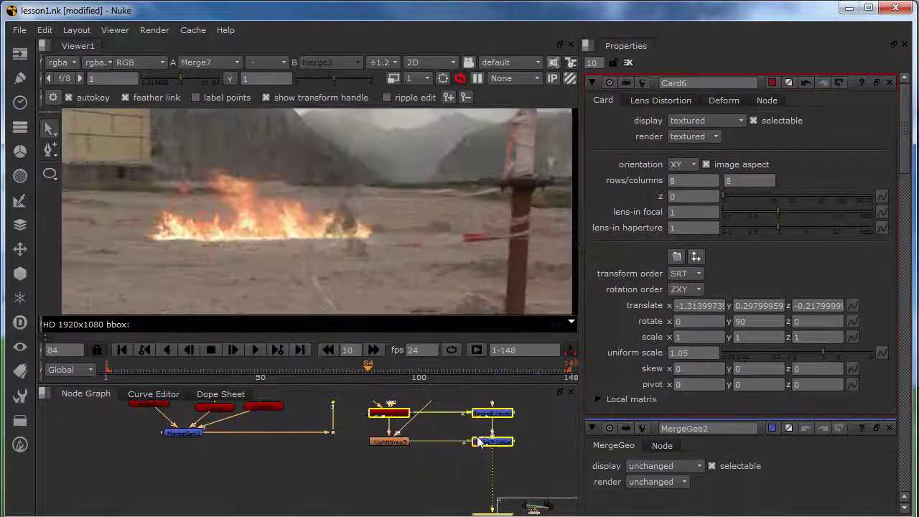
middle_drag(267, 183, 317, 226)
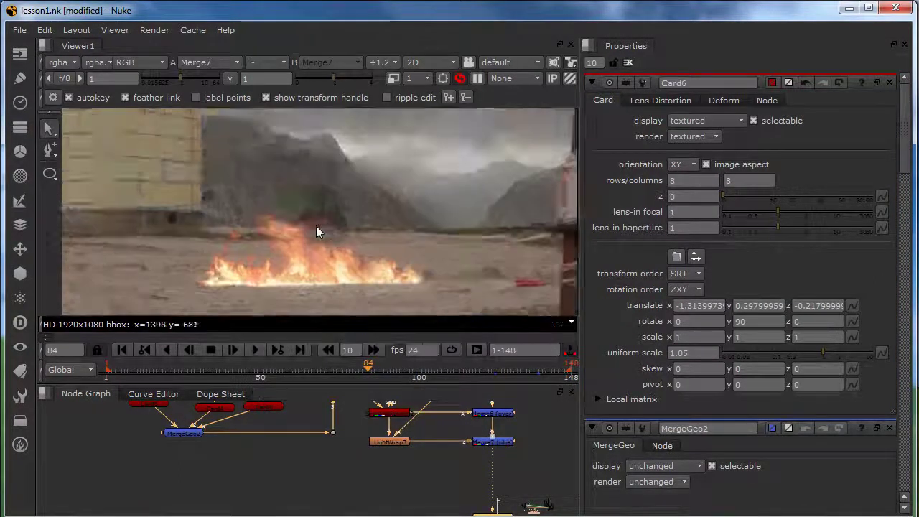
scroll(317, 226, down, 2)
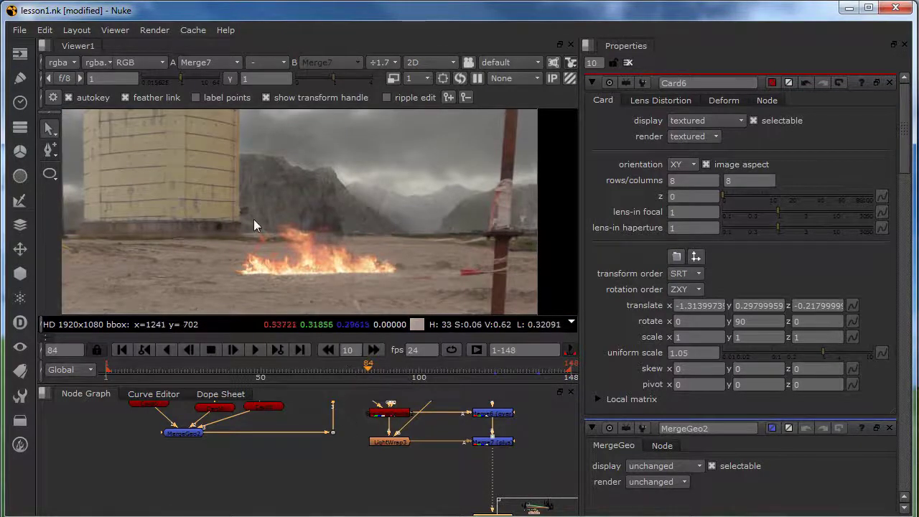
middle_drag(254, 220, 335, 207)
middle_drag(298, 233, 362, 218)
scroll(362, 217, down, 5)
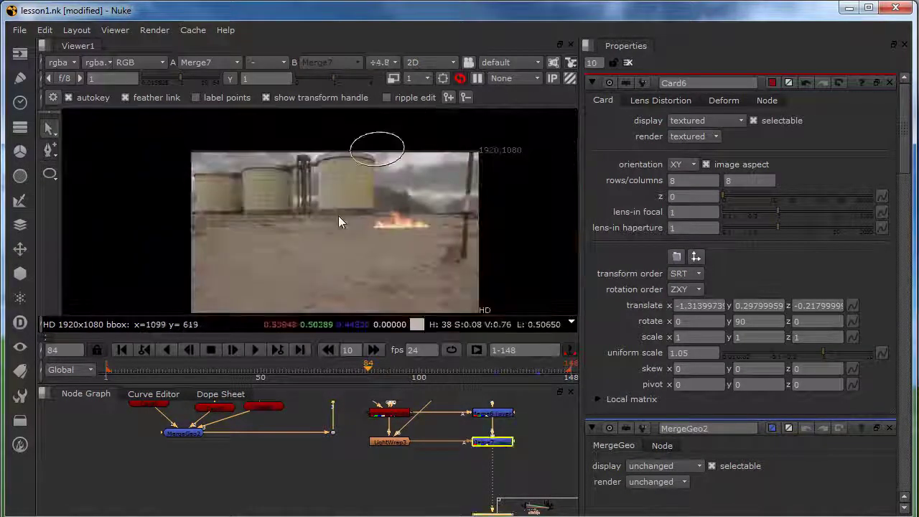
scroll(406, 207, up, 4)
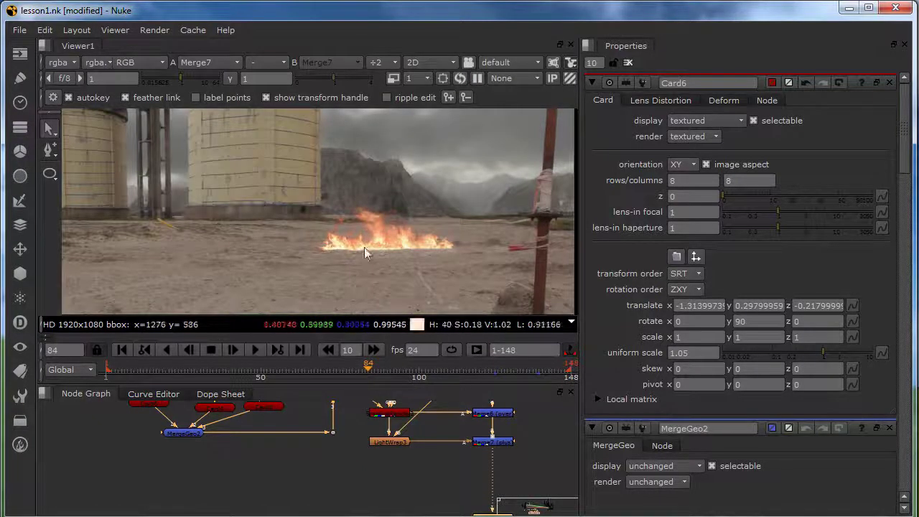
scroll(277, 246, down, 1)
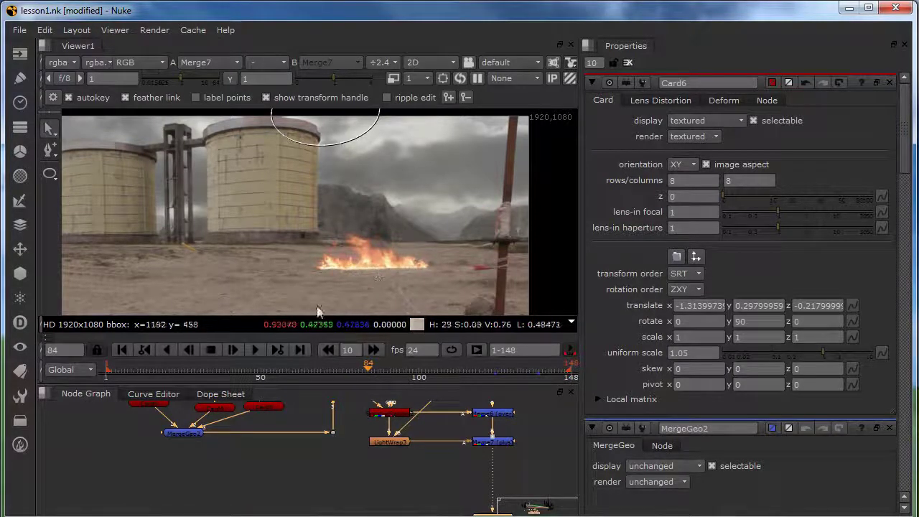
middle_drag(295, 286, 369, 265)
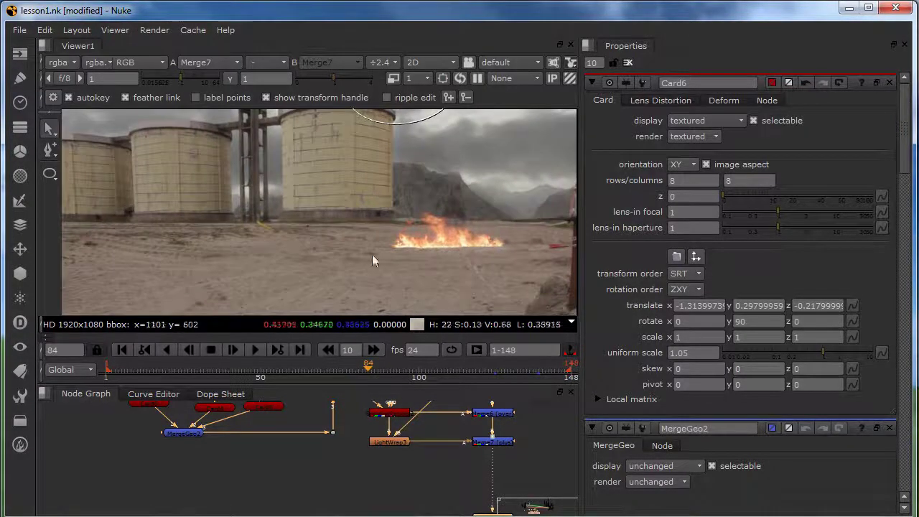